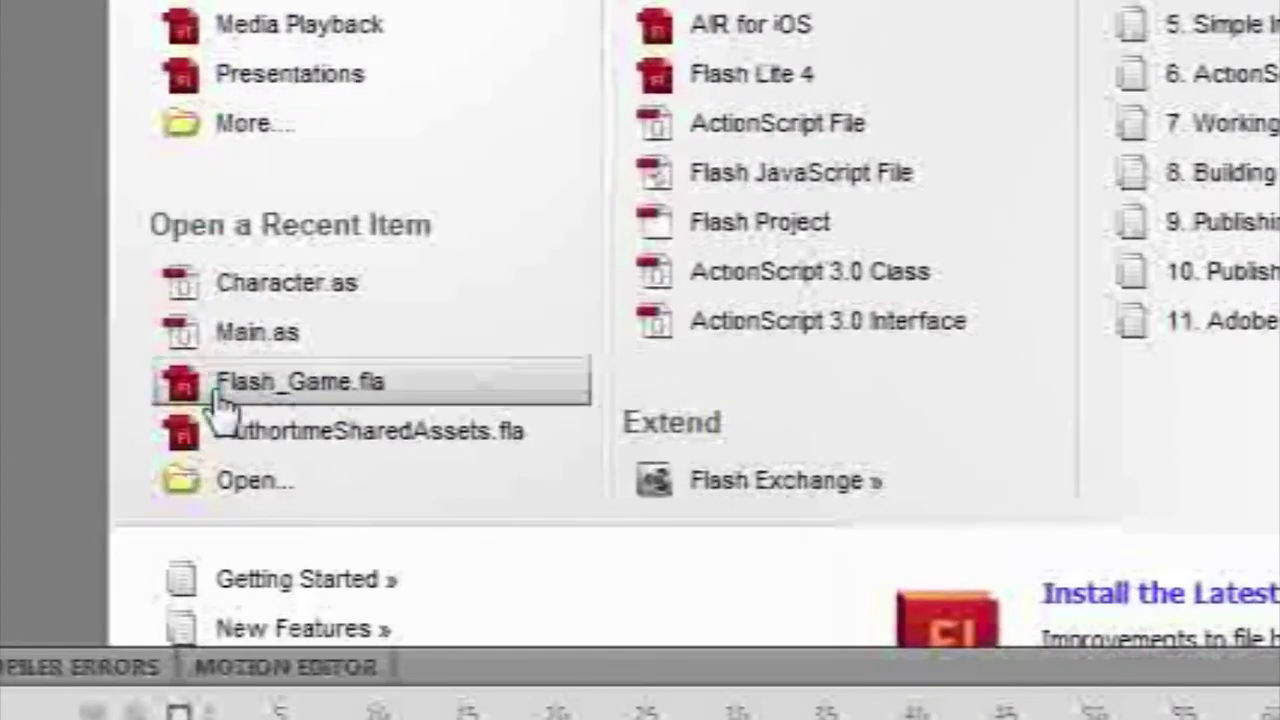
- Open Flash_Game.fla from the recent items on the Welcome screen
click(210, 395)
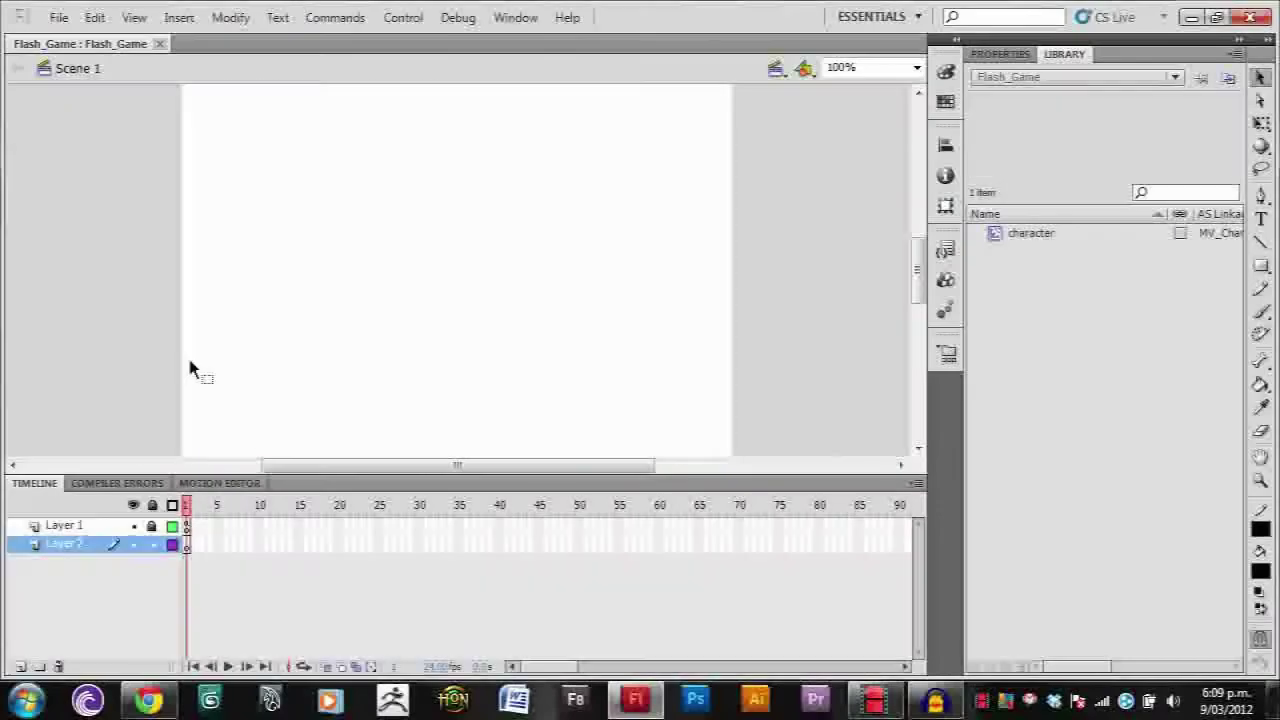
- Drag the character symbol from the Library onto the stage and enter it for editing
click(1000, 235)
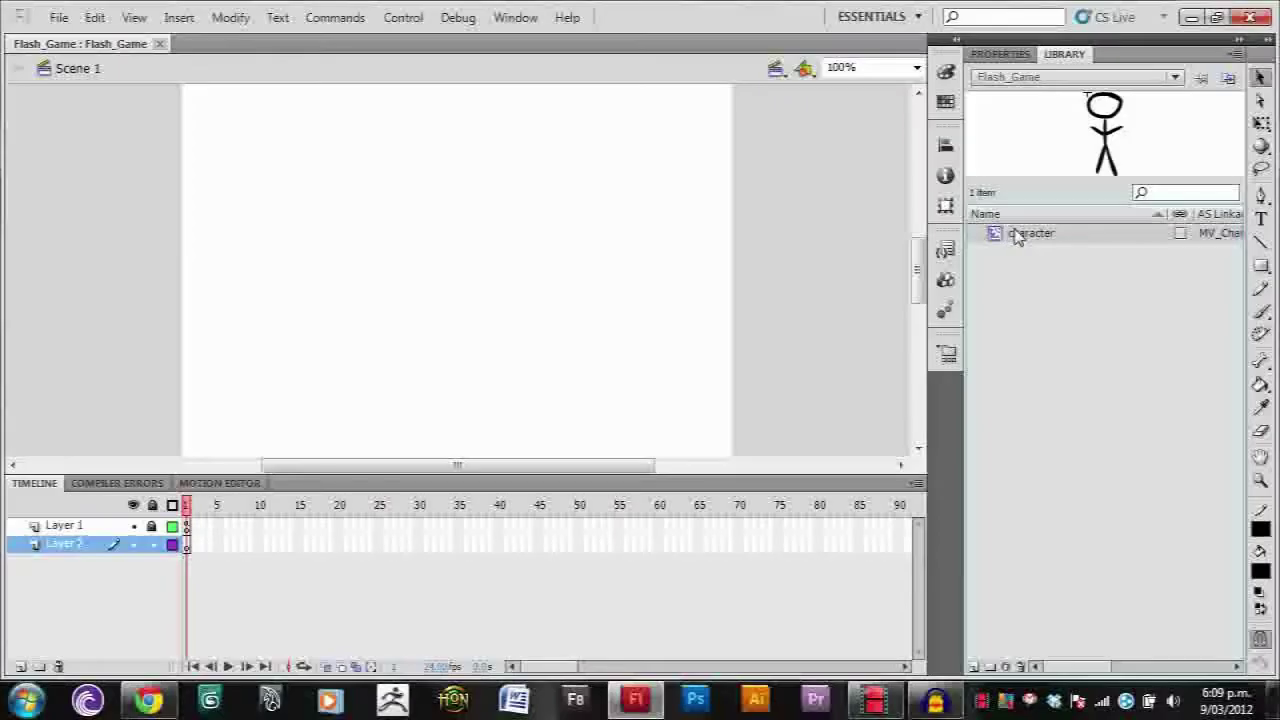
drag(1017, 235, 402, 288)
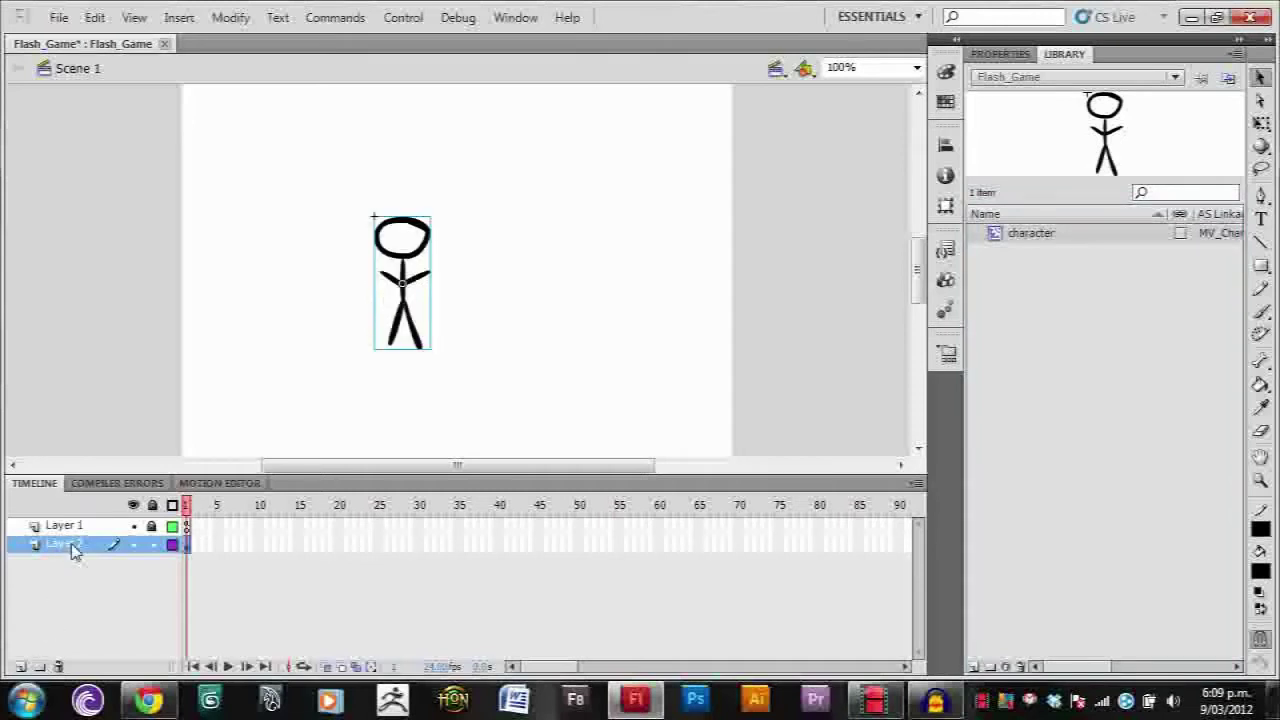
double_click(424, 343)
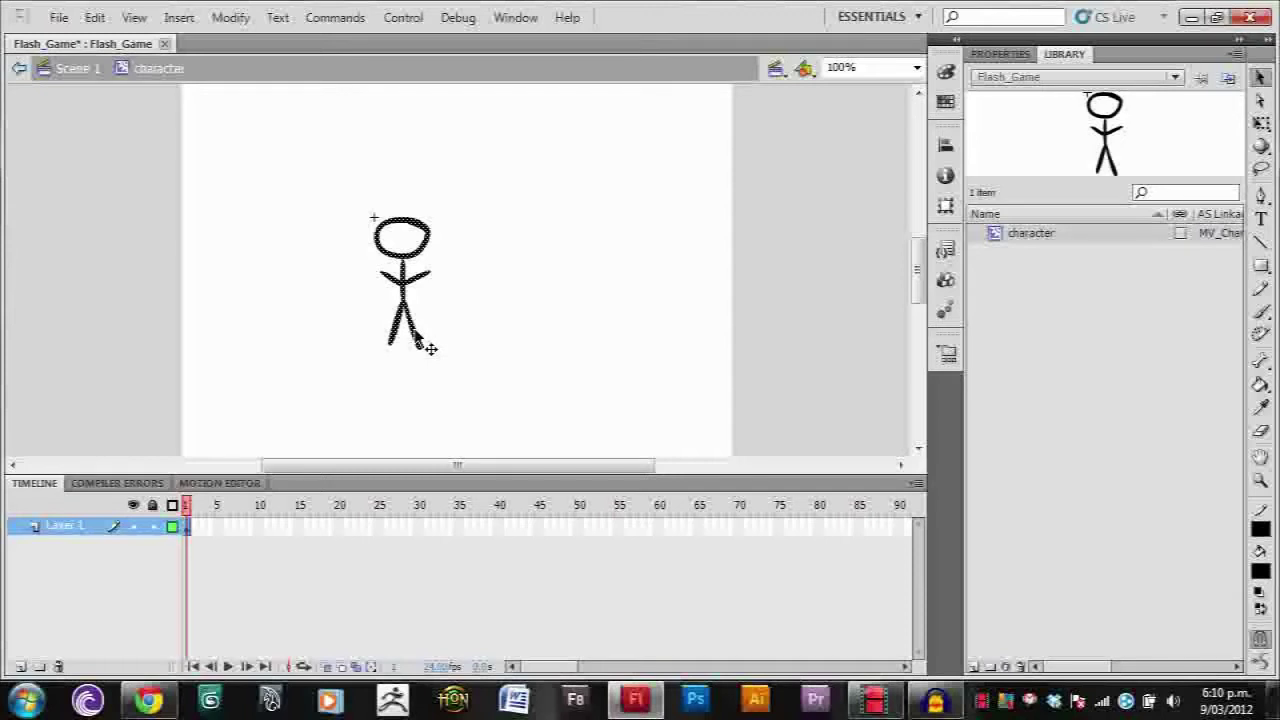
- Delete the old stick figure and draw a circle head with the Oval Tool, removing its black fill
key(Delete)
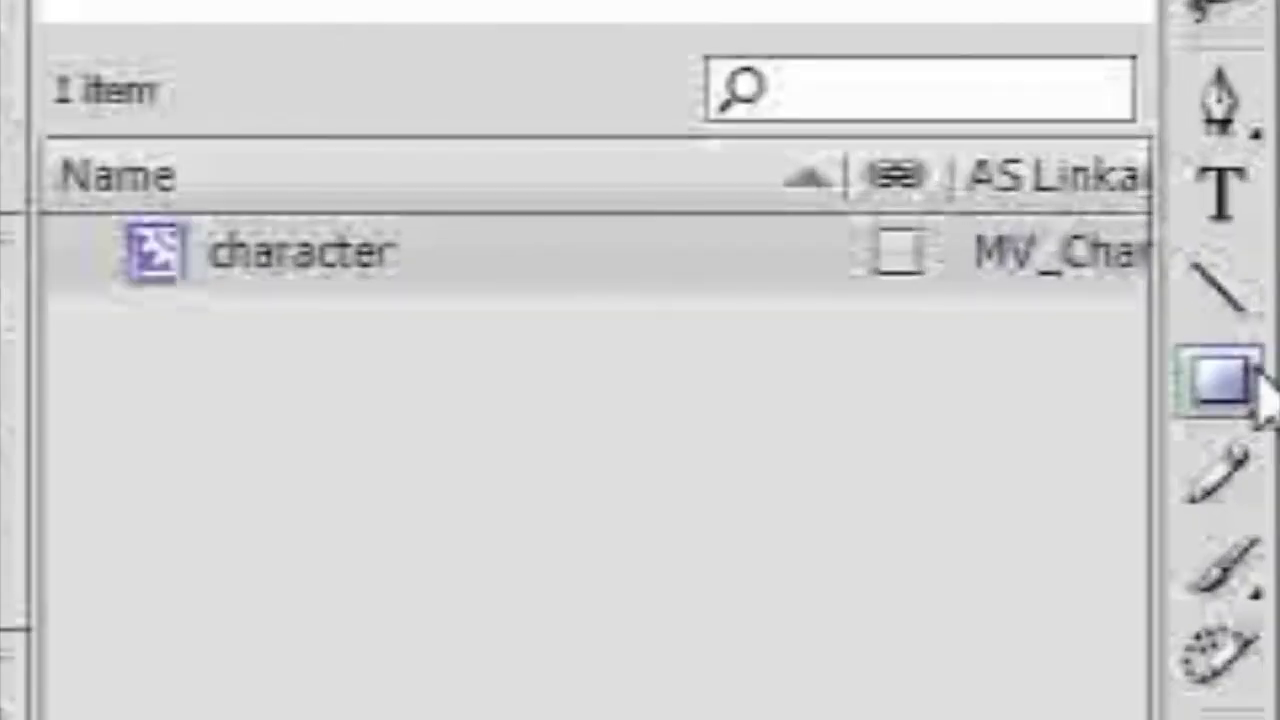
click(1263, 266)
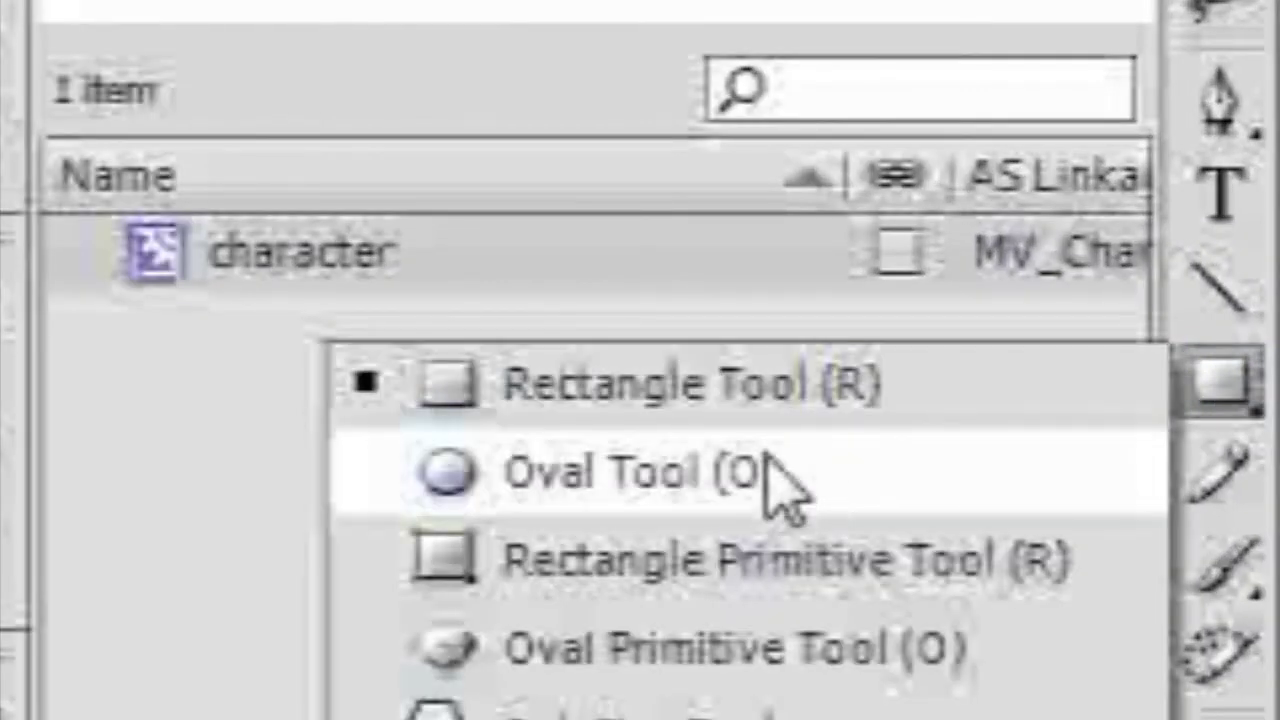
click(765, 470)
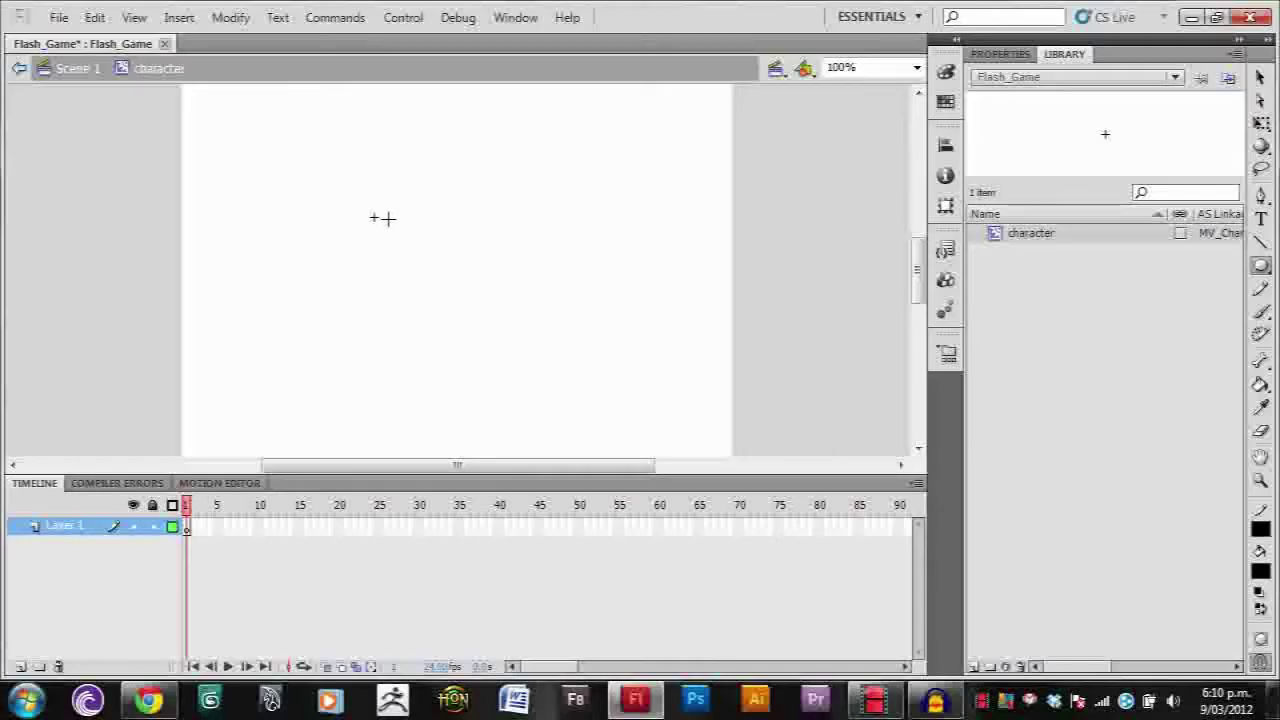
drag(388, 218, 436, 262)
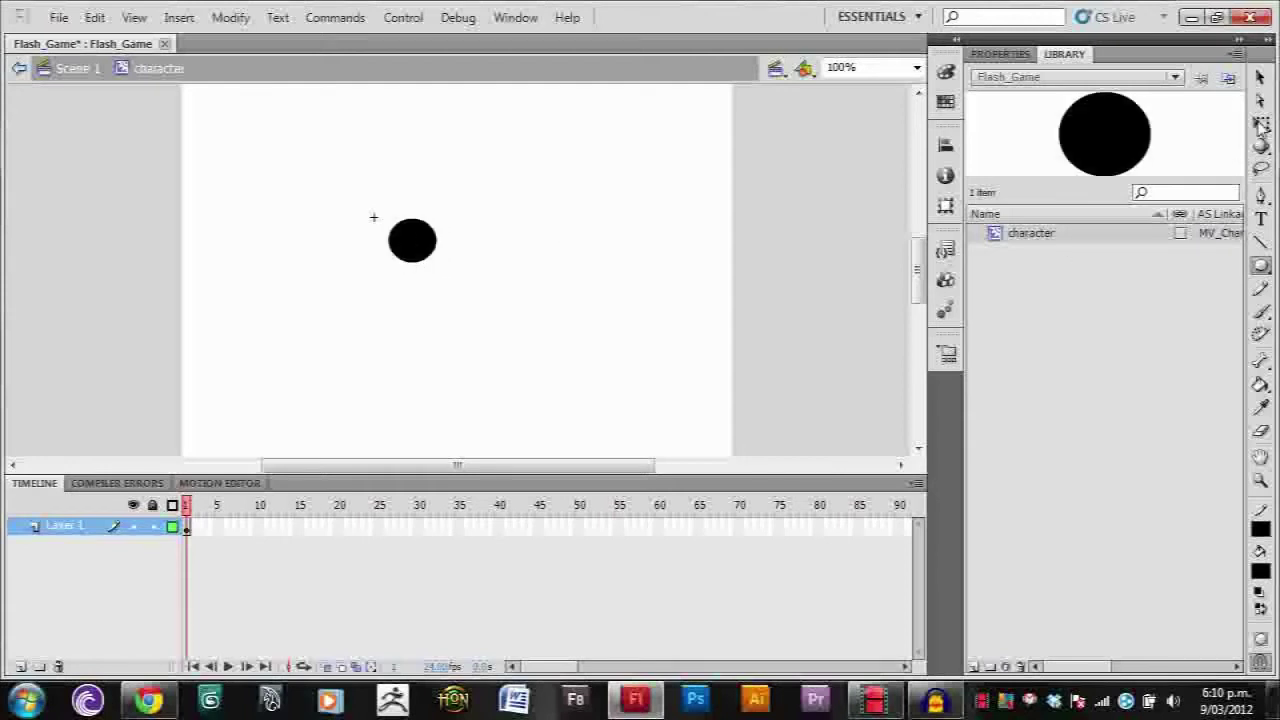
click(1260, 77)
click(433, 258)
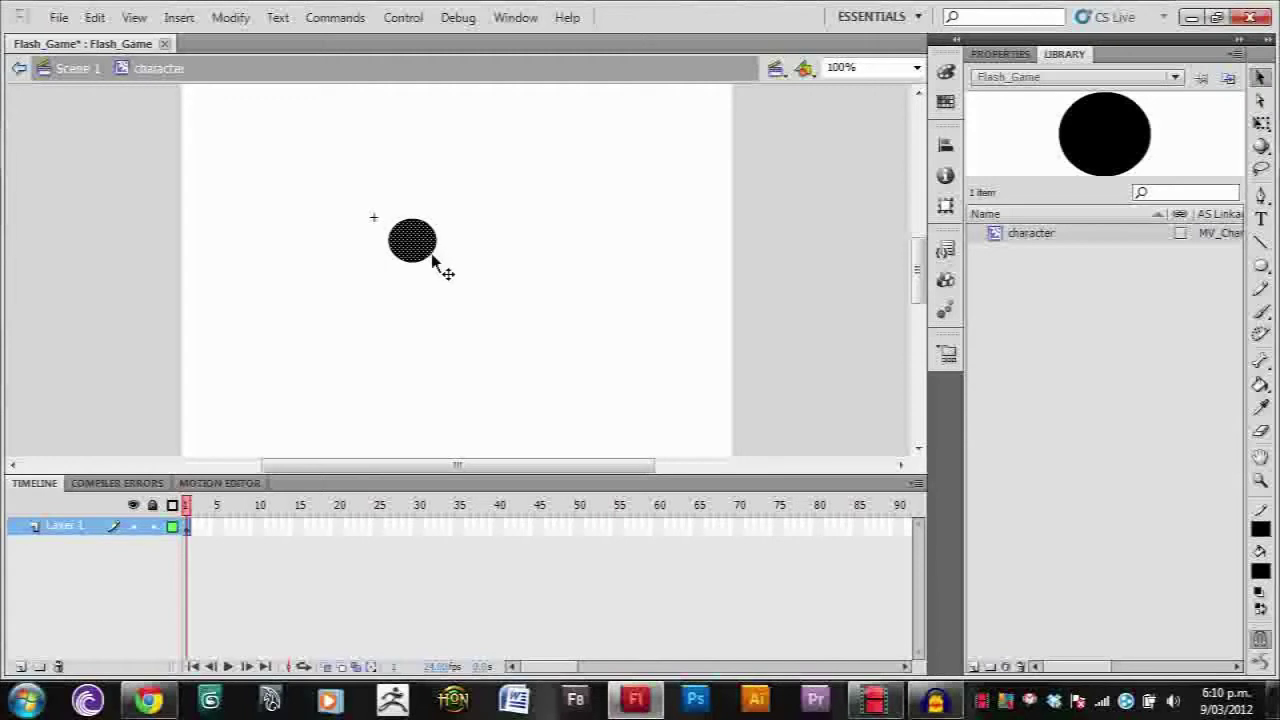
key(Delete)
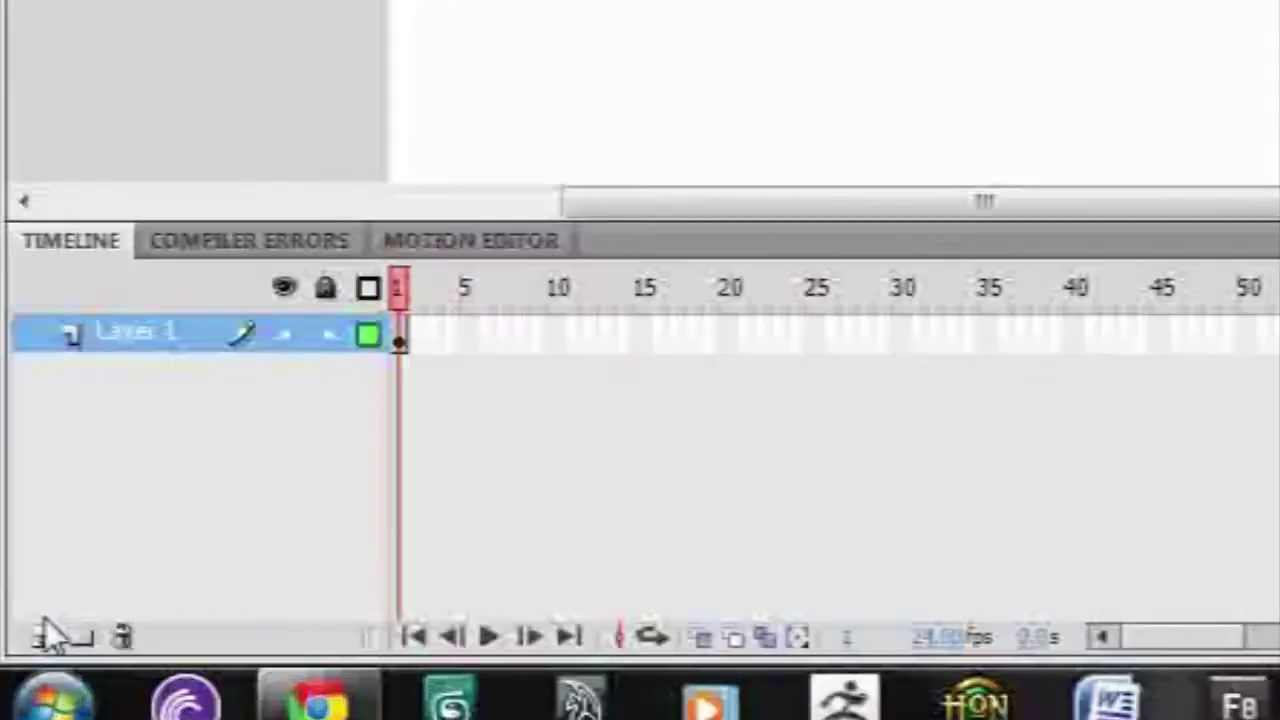
- Add Layer 2 beneath Layer 1 and draw the vertical body line down from the head
click(20, 665)
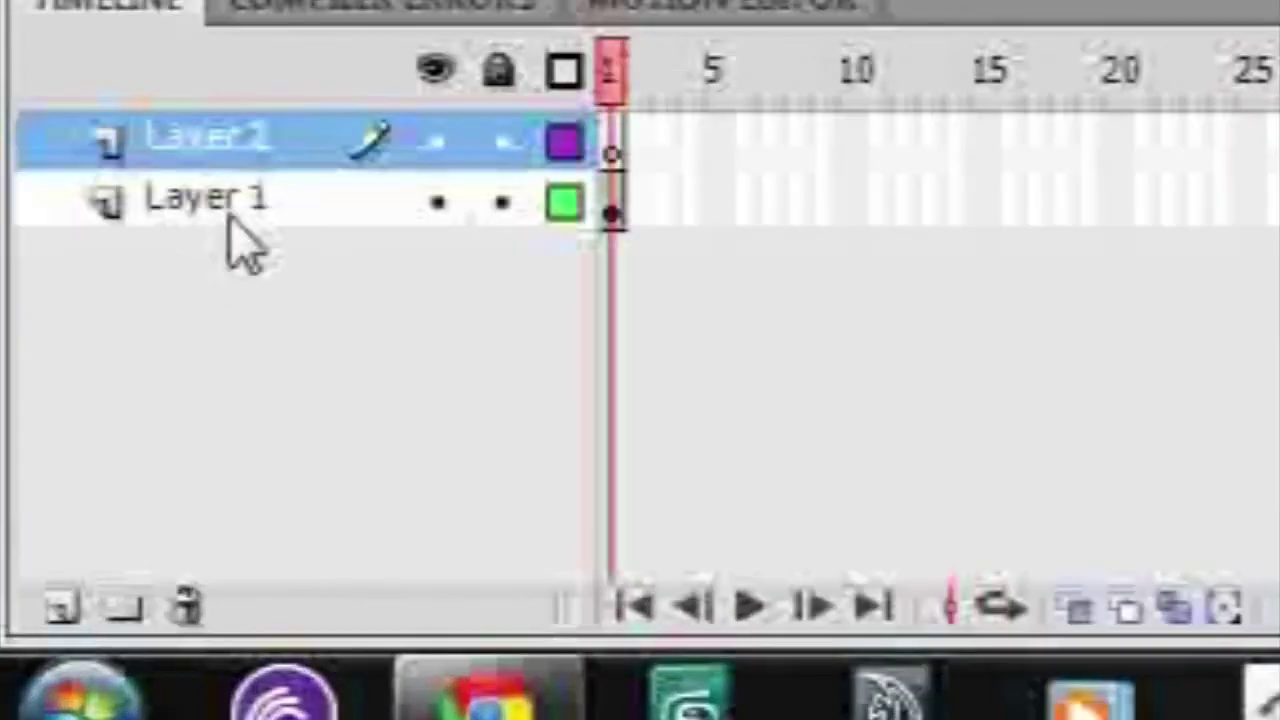
drag(265, 185, 234, 294)
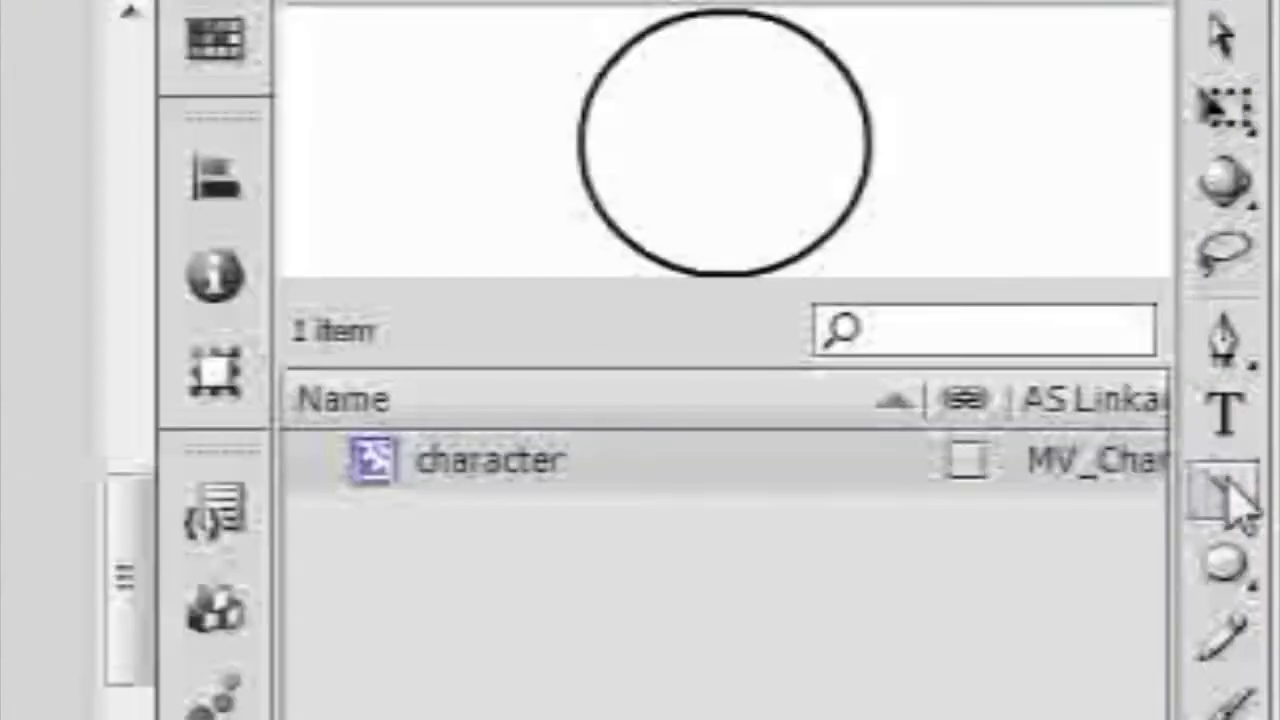
click(1225, 493)
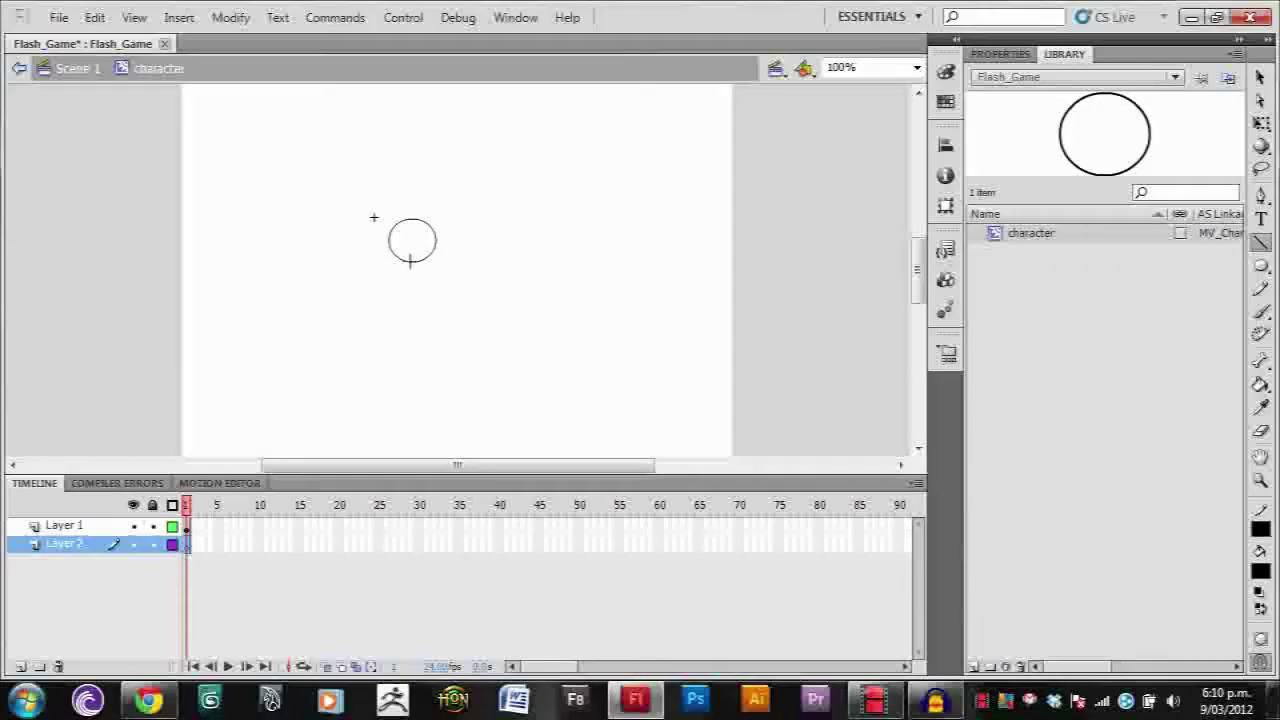
drag(410, 262, 410, 298)
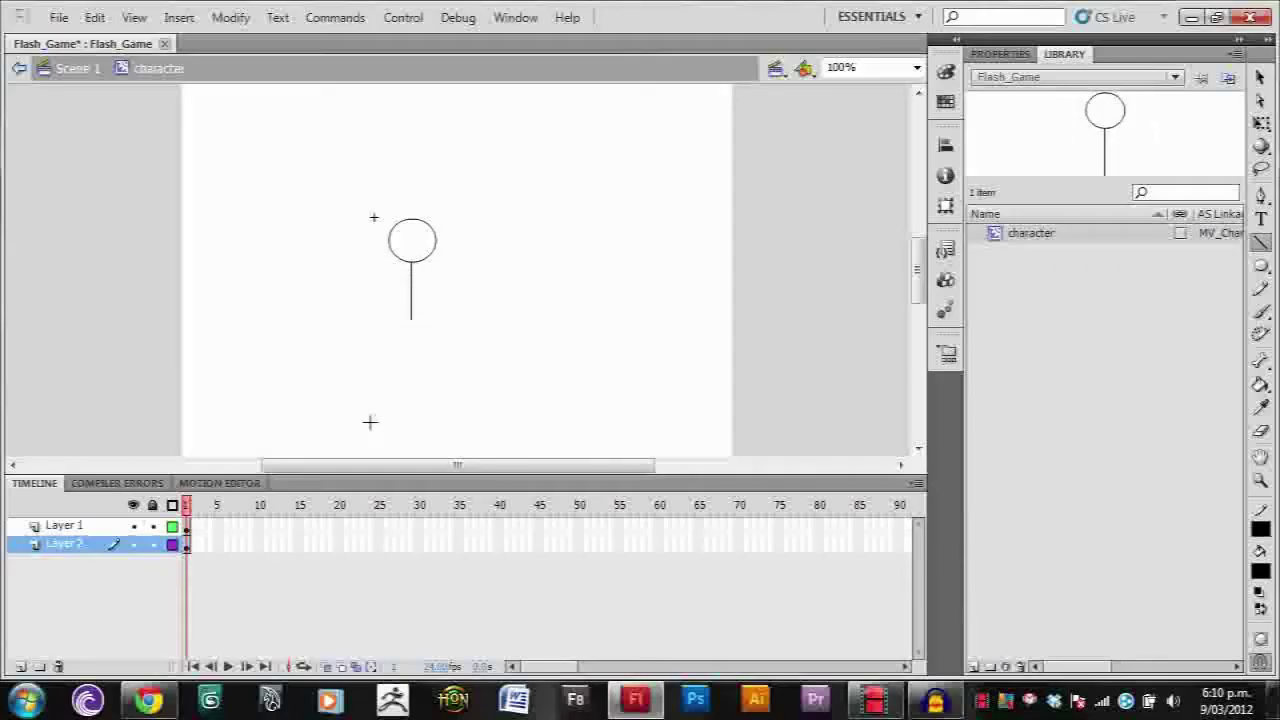
- Add Layers 3 and 4 and draw the right and left arms out from the body
click(20, 666)
drag(56, 542, 70, 595)
click(20, 666)
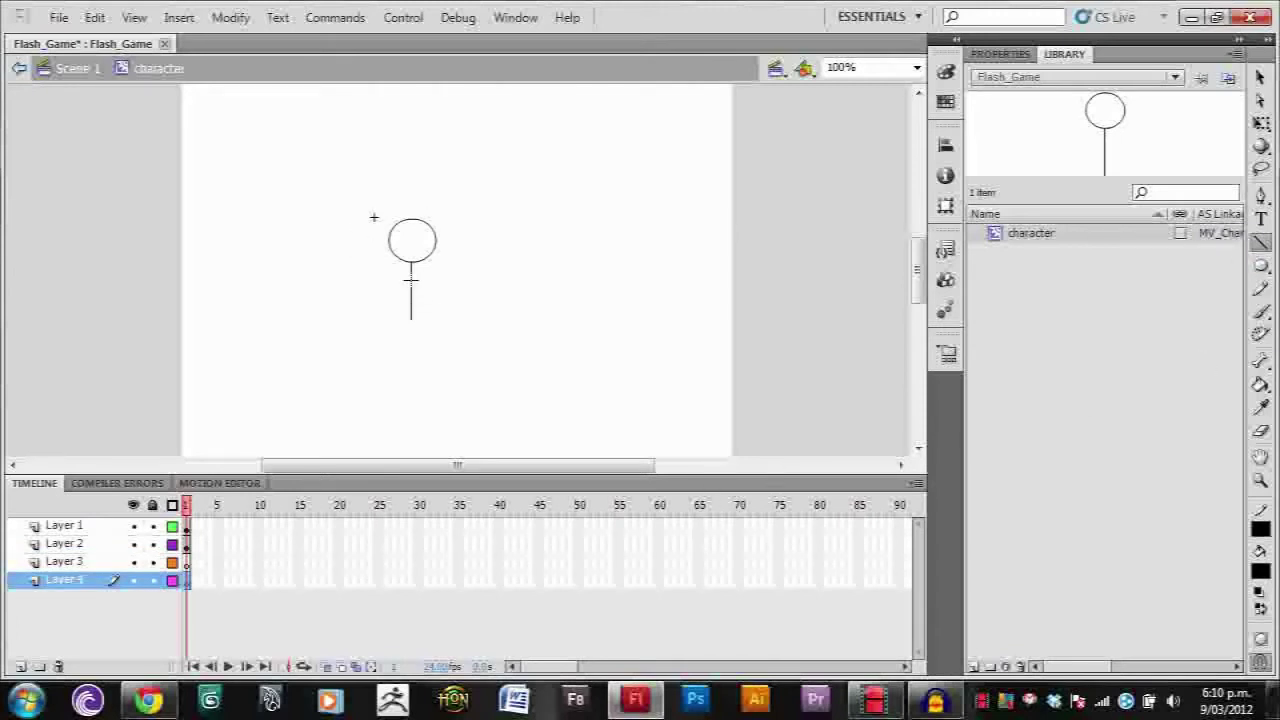
drag(410, 279, 465, 282)
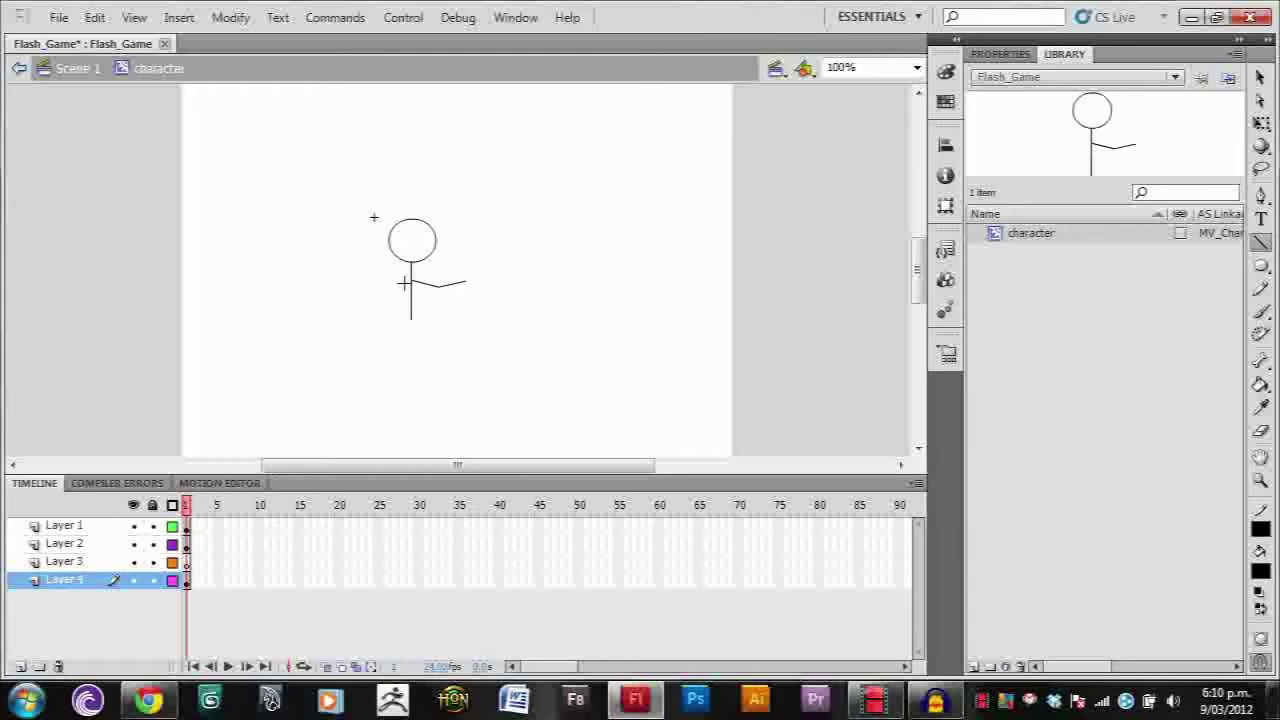
click(66, 562)
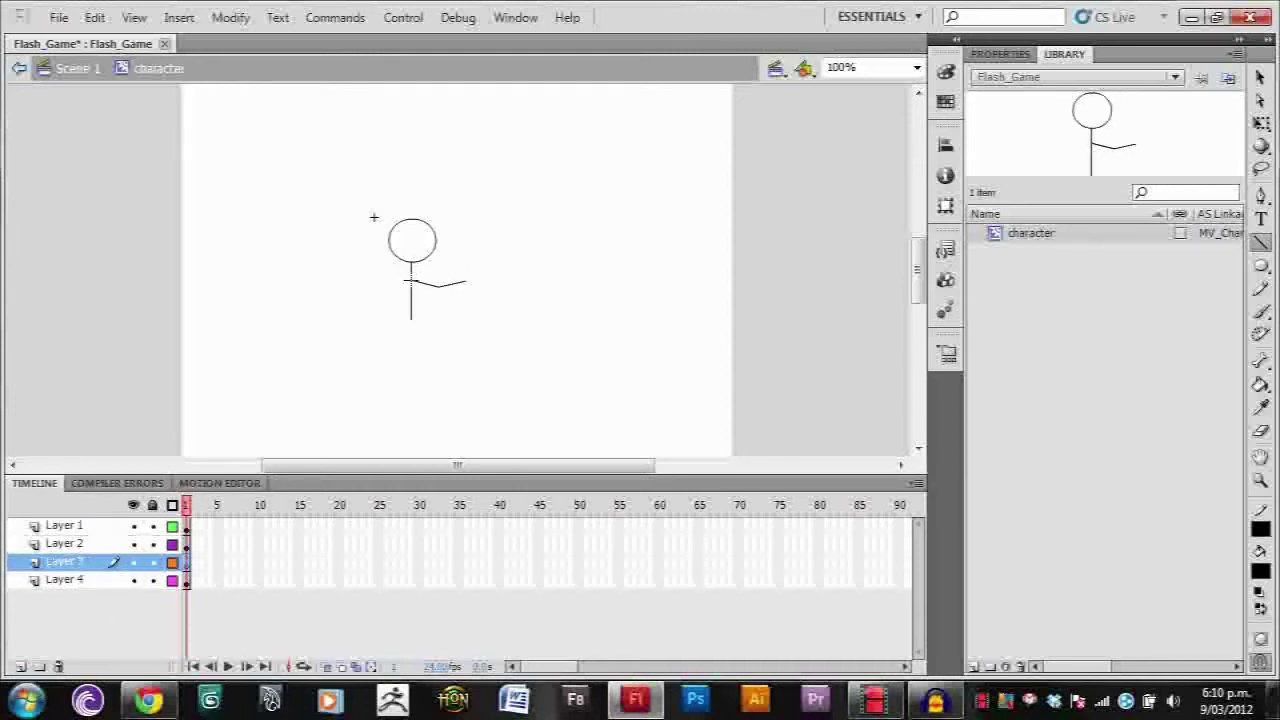
drag(408, 282, 352, 278)
click(55, 580)
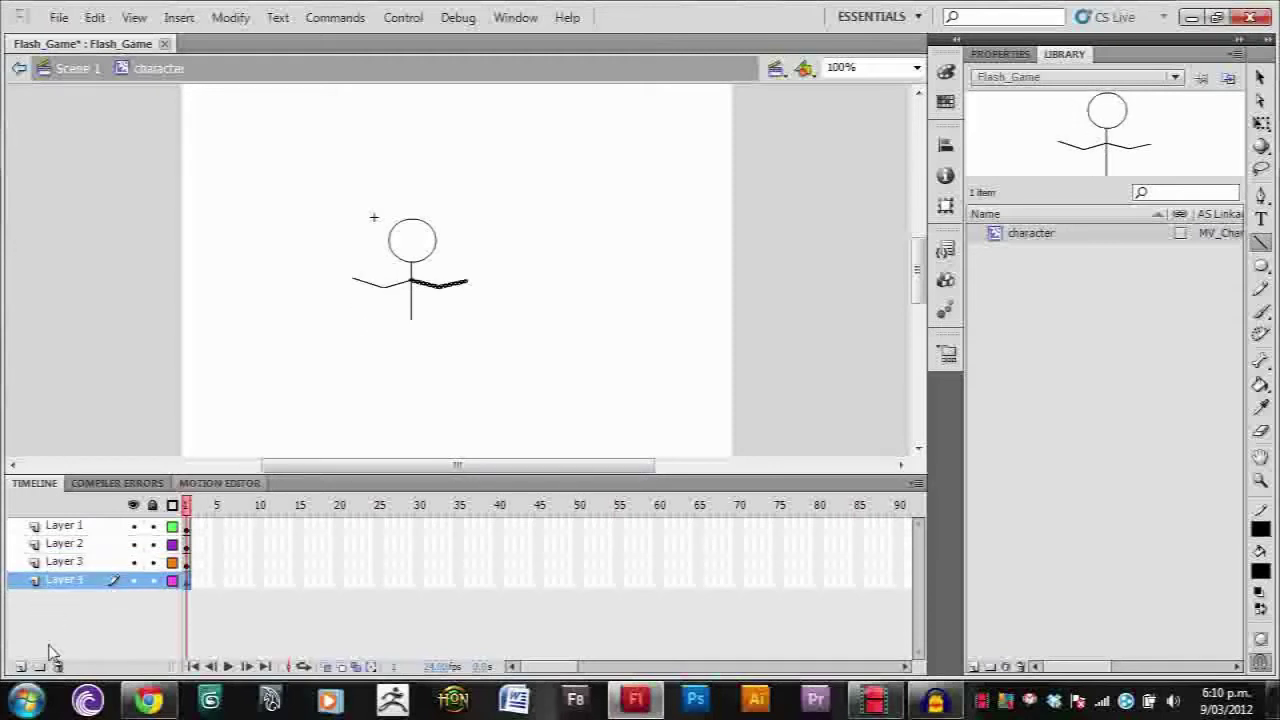
- Add Layers 5 and 6 and draw the two legs down from the hip
click(20, 666)
click(20, 666)
drag(70, 582, 69, 608)
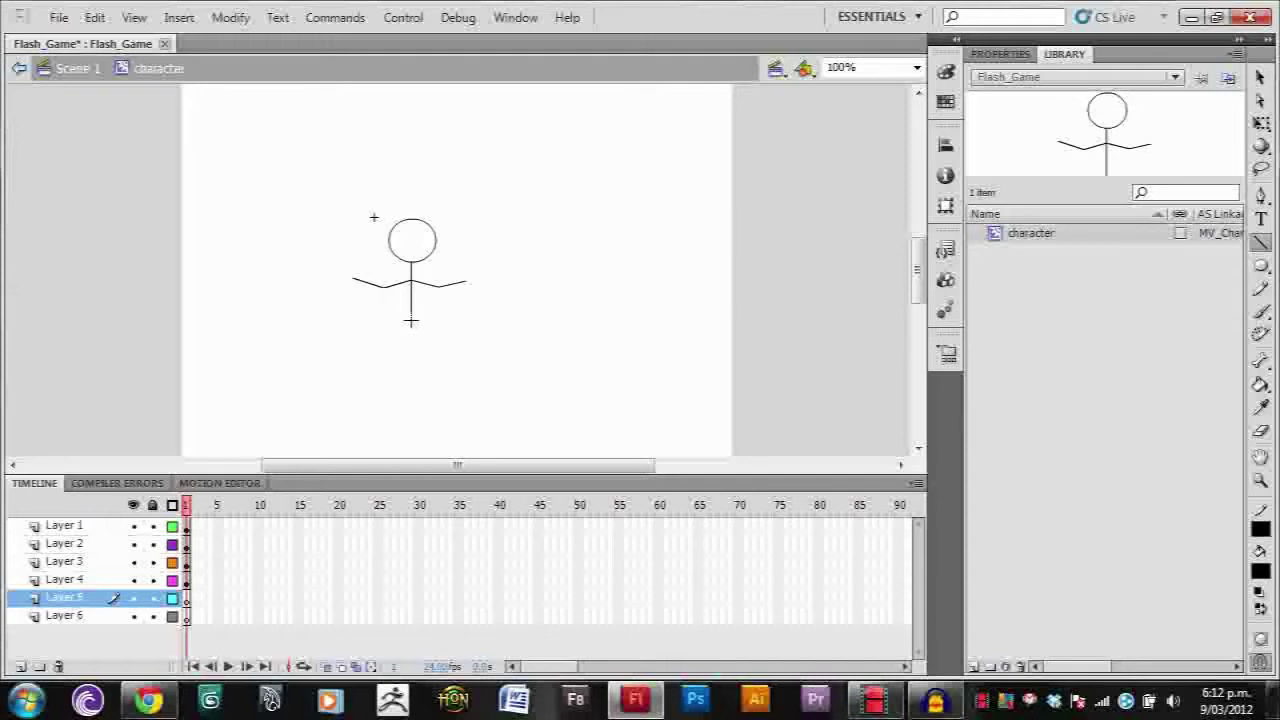
mouse_move(415, 323)
mouse_down()
mouse_move(434, 346)
mouse_move(437, 390)
mouse_up()
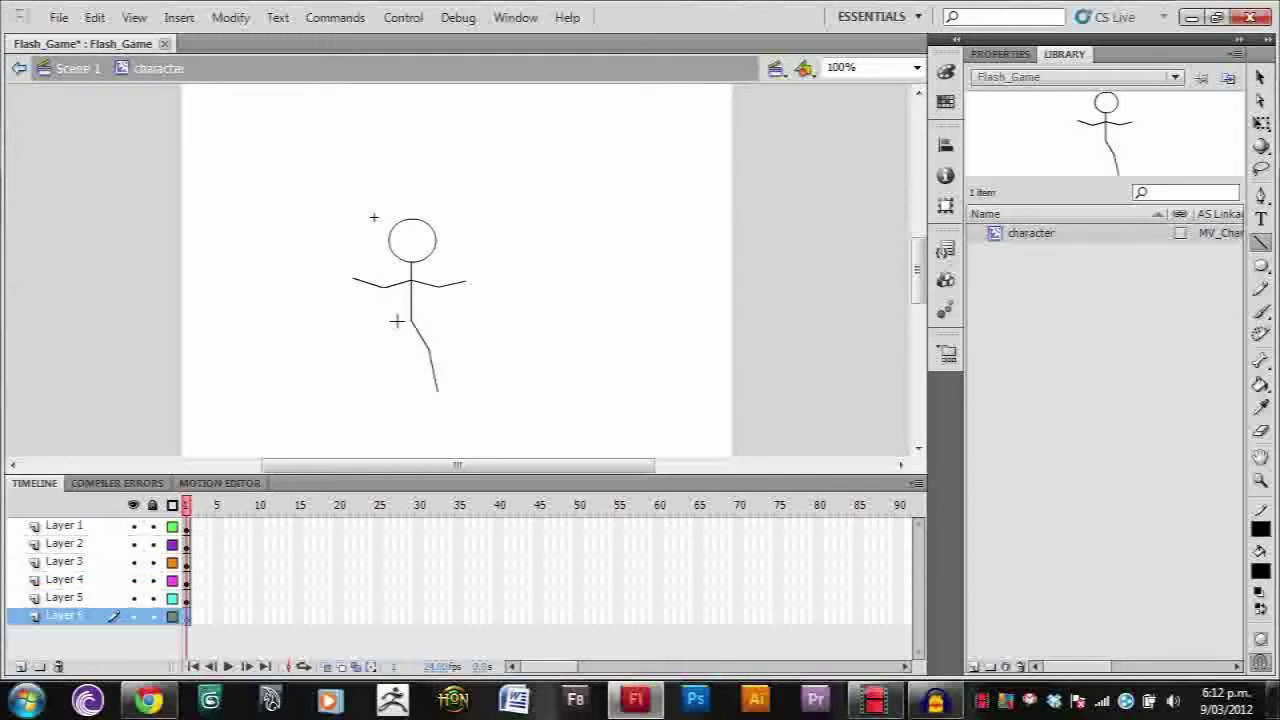
drag(410, 321, 382, 392)
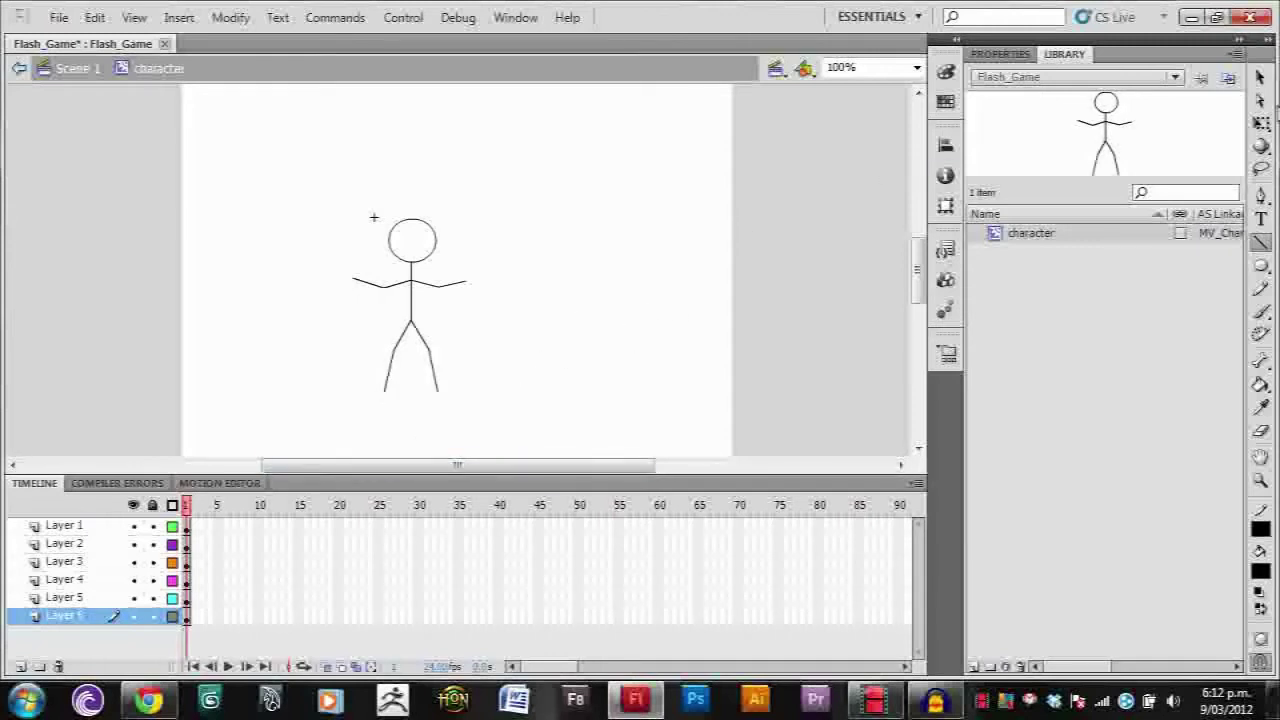
- Bend the left leg by dragging its foot anchor with the Subselection tool
click(1260, 77)
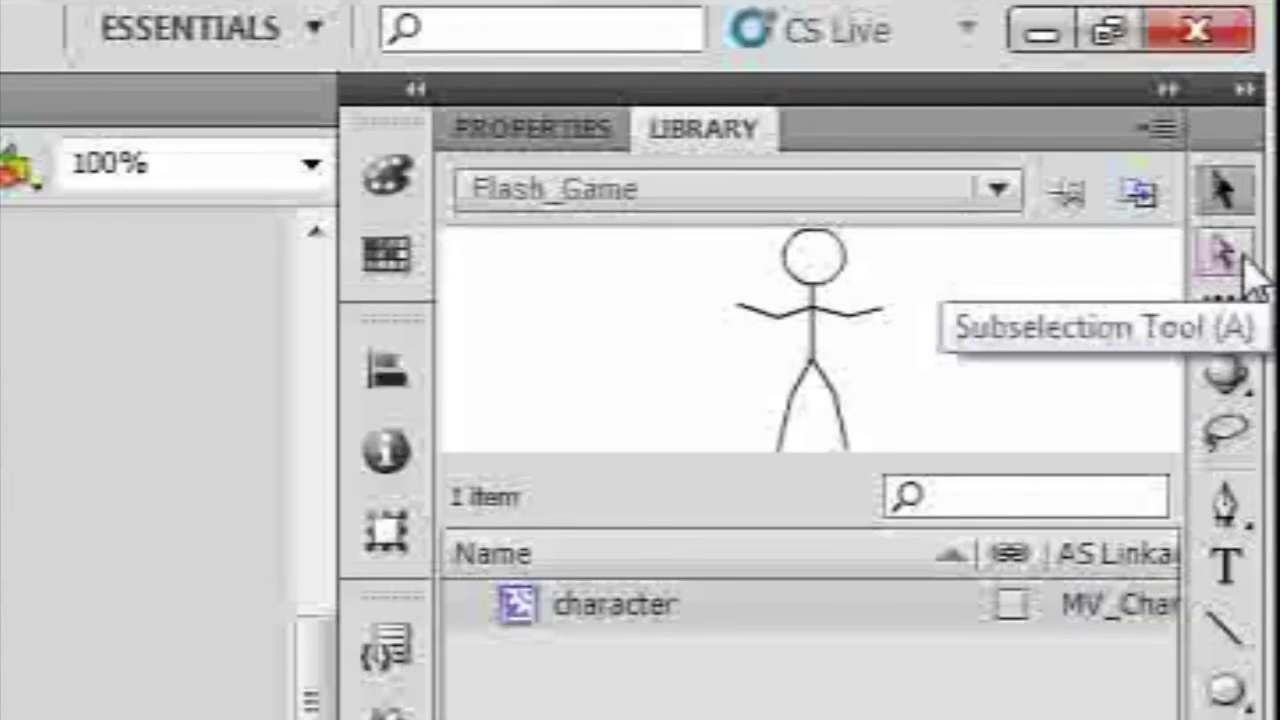
click(1246, 258)
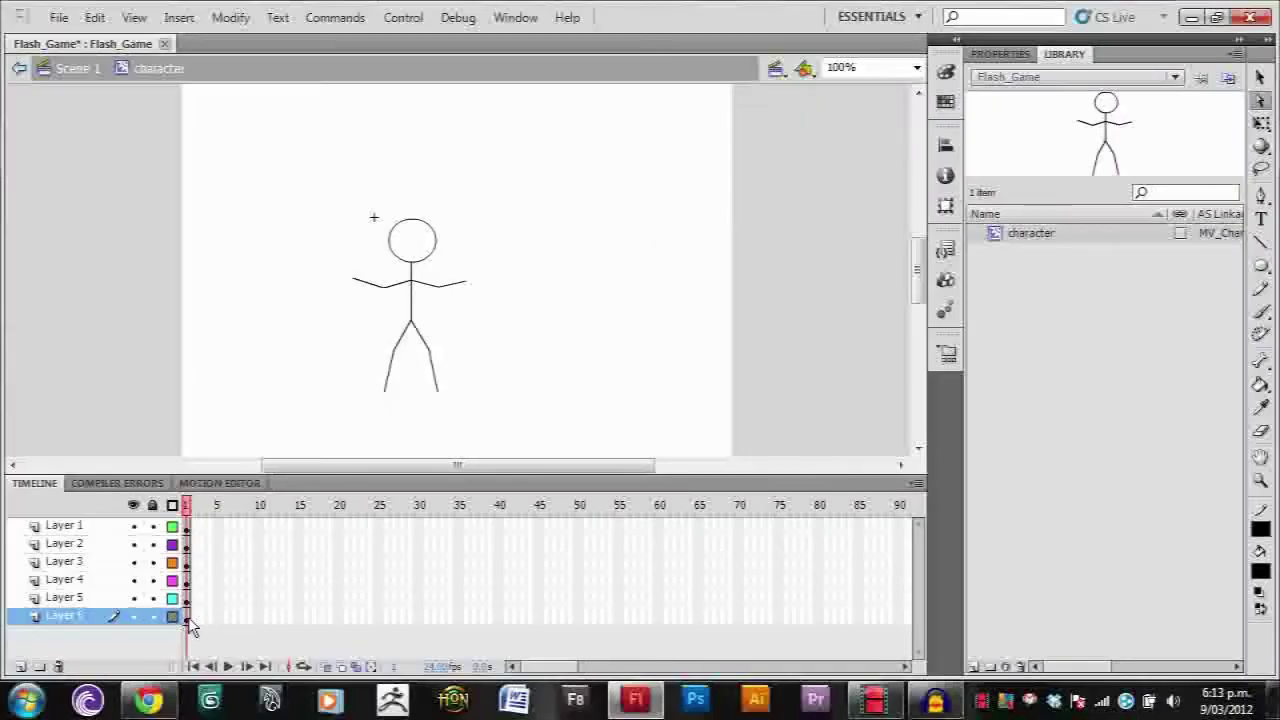
click(397, 358)
drag(397, 358, 374, 386)
- Bend the right leg at the knee and reposition its foot into a stride
click(431, 357)
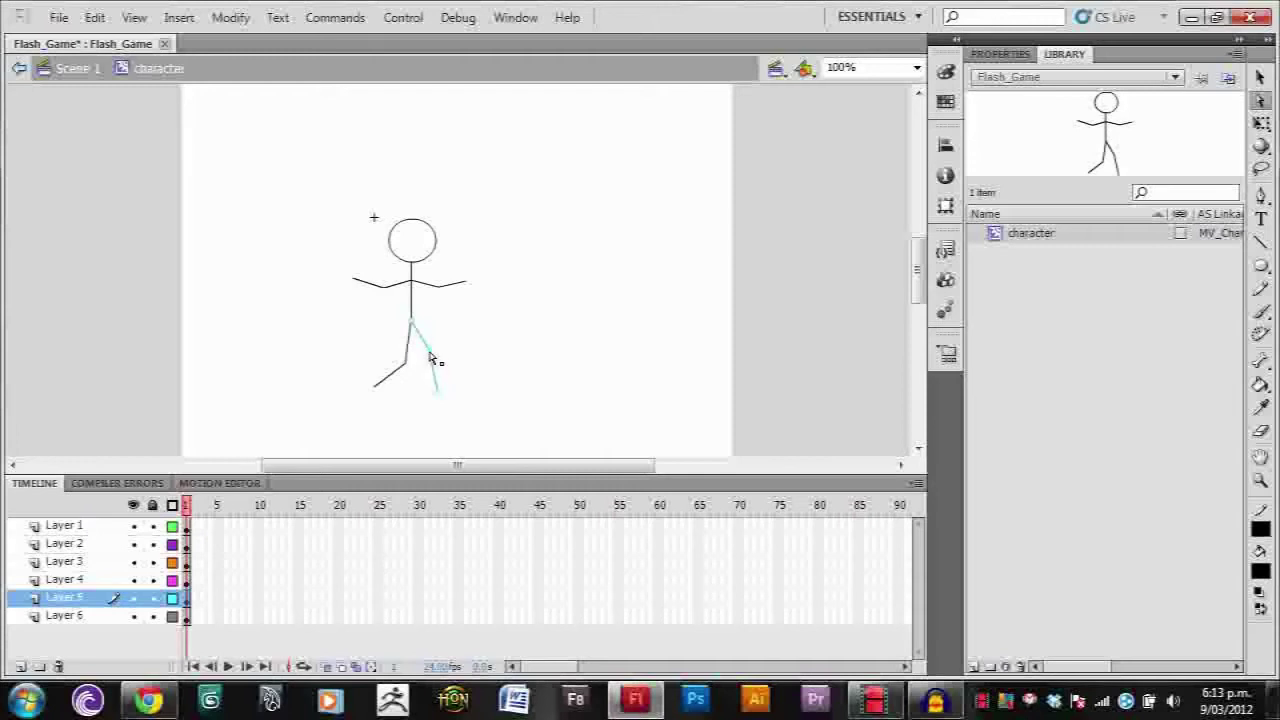
drag(431, 357, 451, 352)
drag(437, 397, 452, 347)
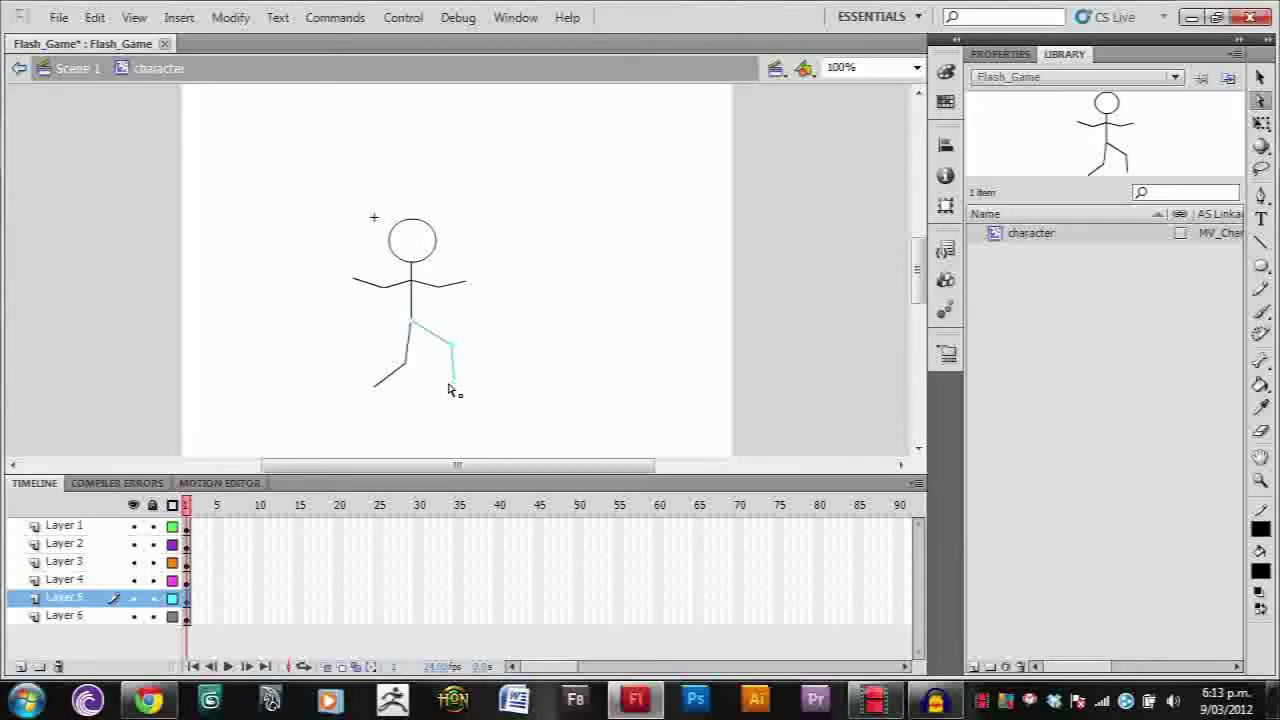
drag(451, 391, 446, 382)
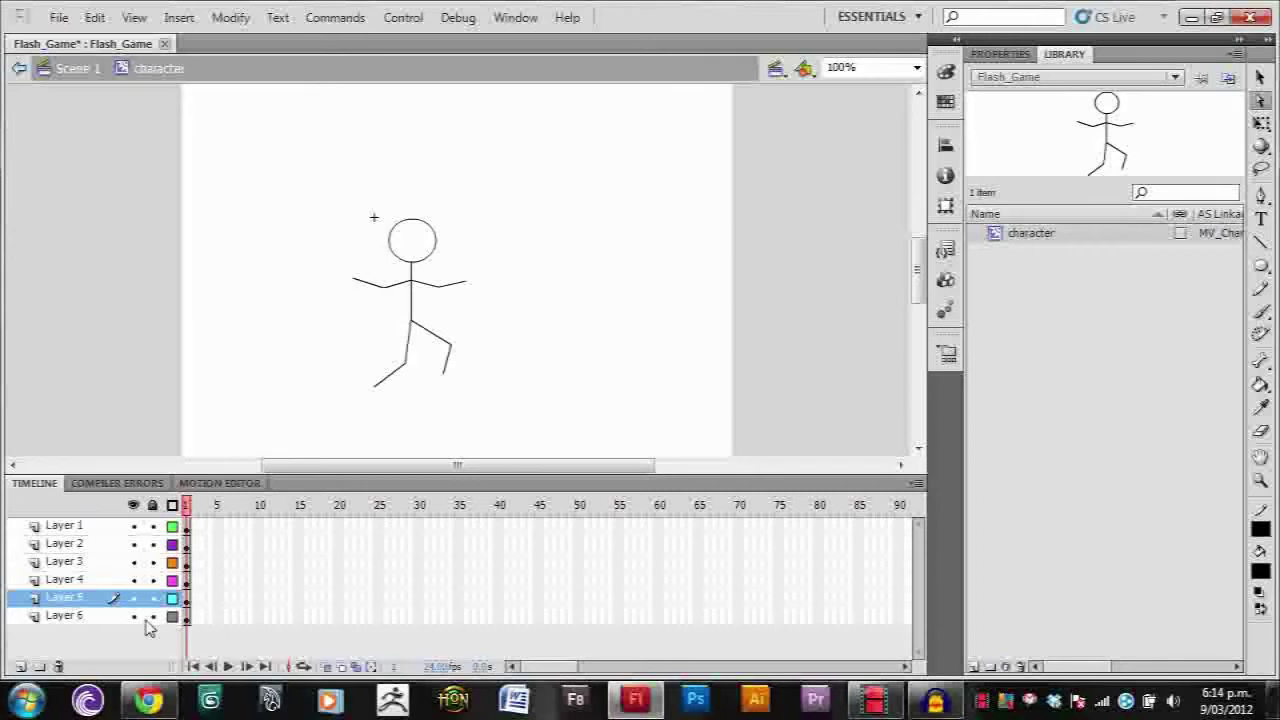
click(80, 580)
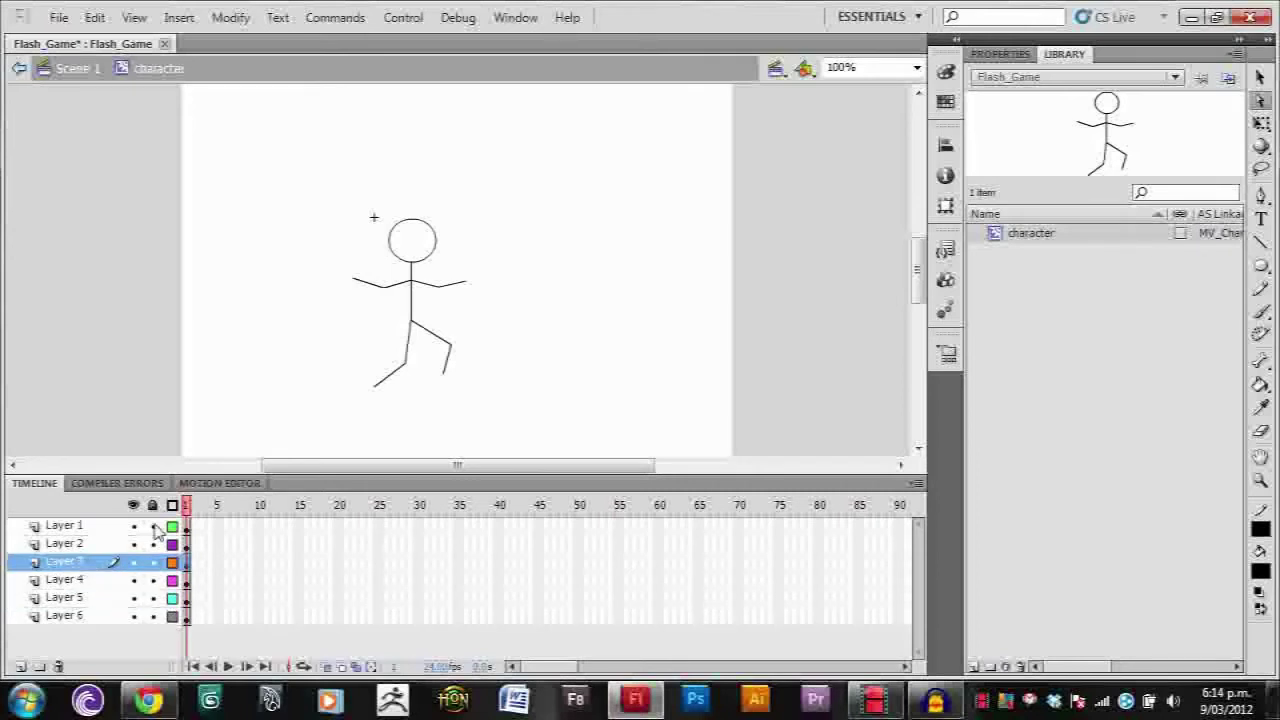
- Bend the right arm at the elbow and straighten the sag in the left arm
click(437, 289)
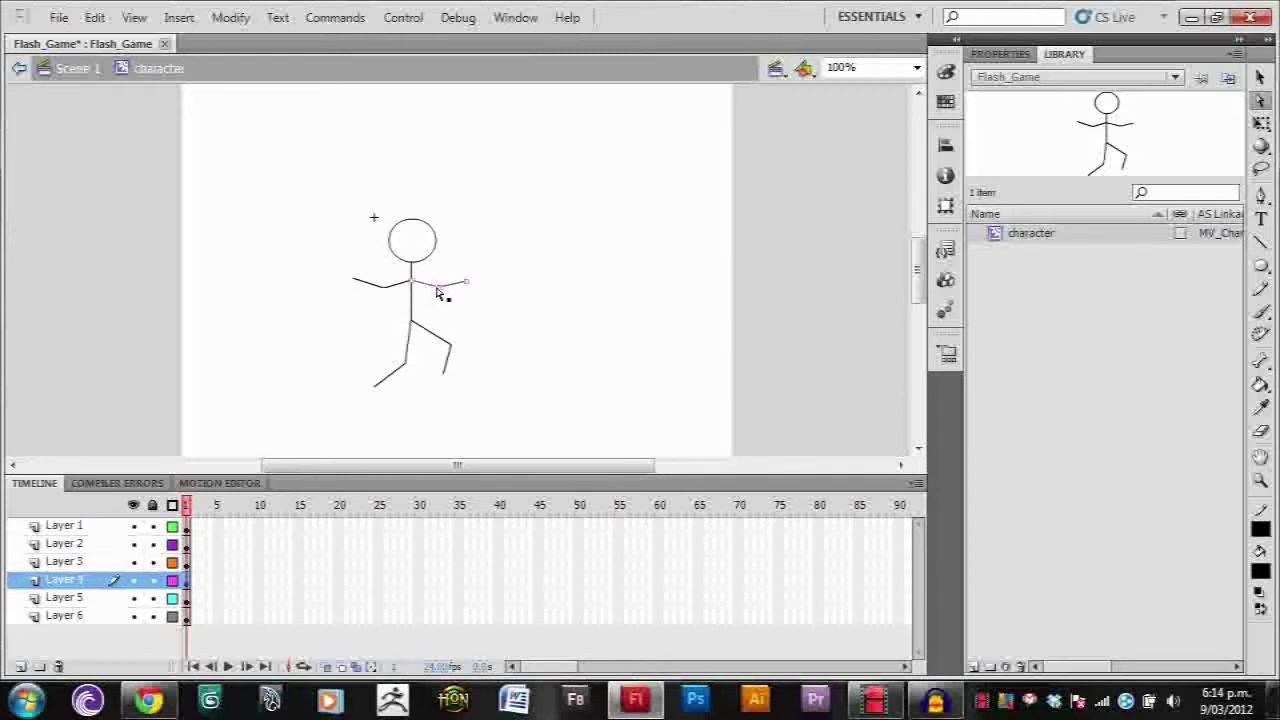
mouse_move(441, 291)
mouse_down()
mouse_move(428, 300)
mouse_move(458, 299)
mouse_up()
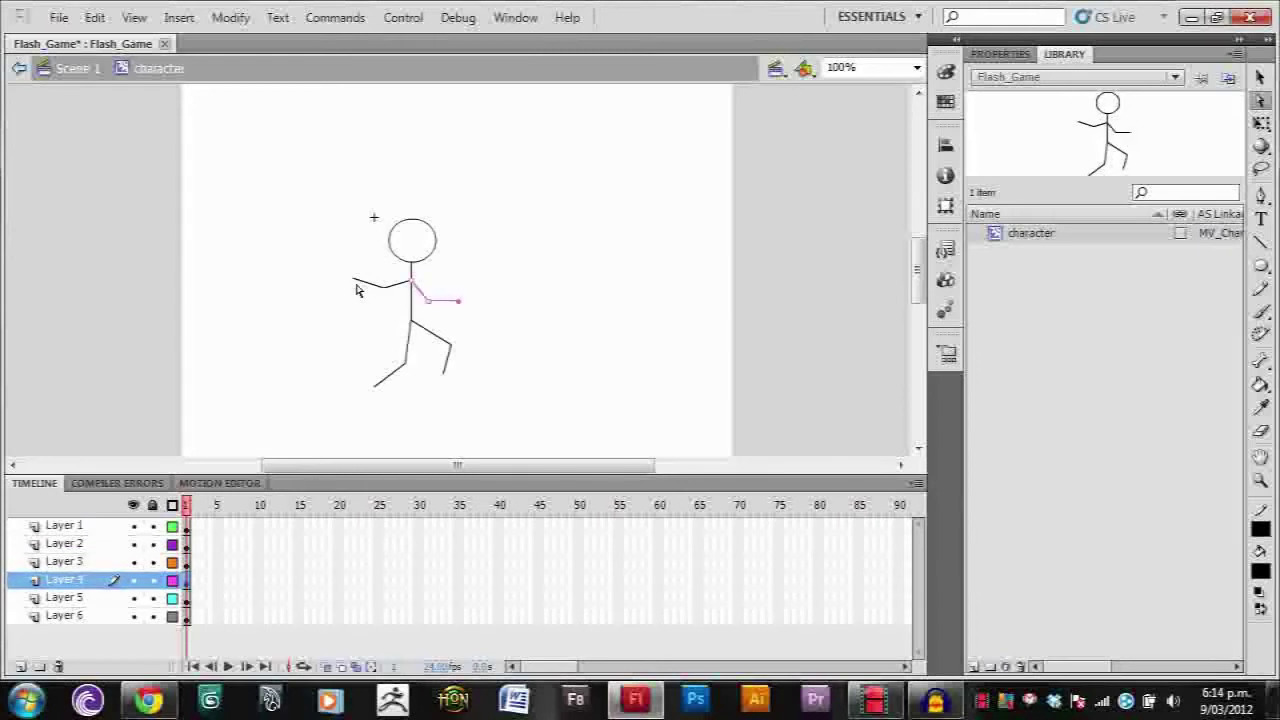
click(382, 289)
mouse_move(382, 289)
mouse_down()
mouse_move(360, 283)
mouse_move(383, 308)
mouse_move(386, 289)
mouse_move(380, 310)
mouse_move(398, 308)
mouse_up()
click(465, 289)
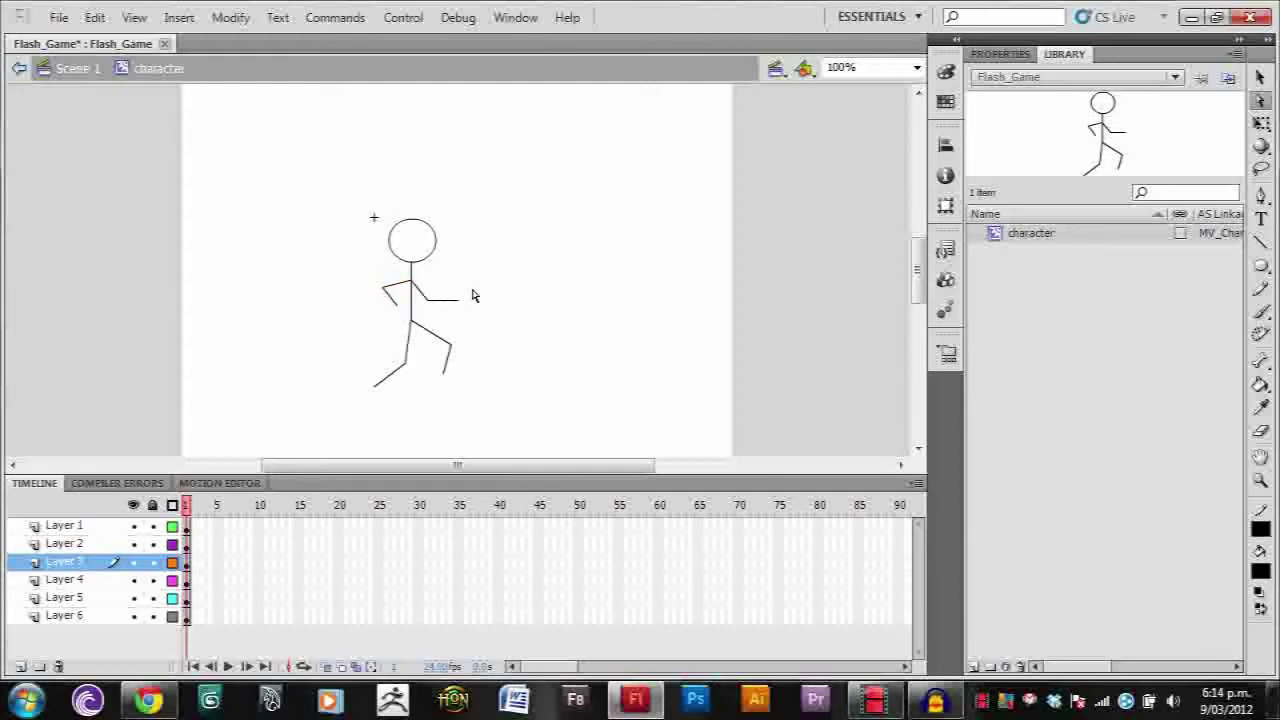
- Bend the body line at the neck and nudge the head circle slightly right
click(411, 314)
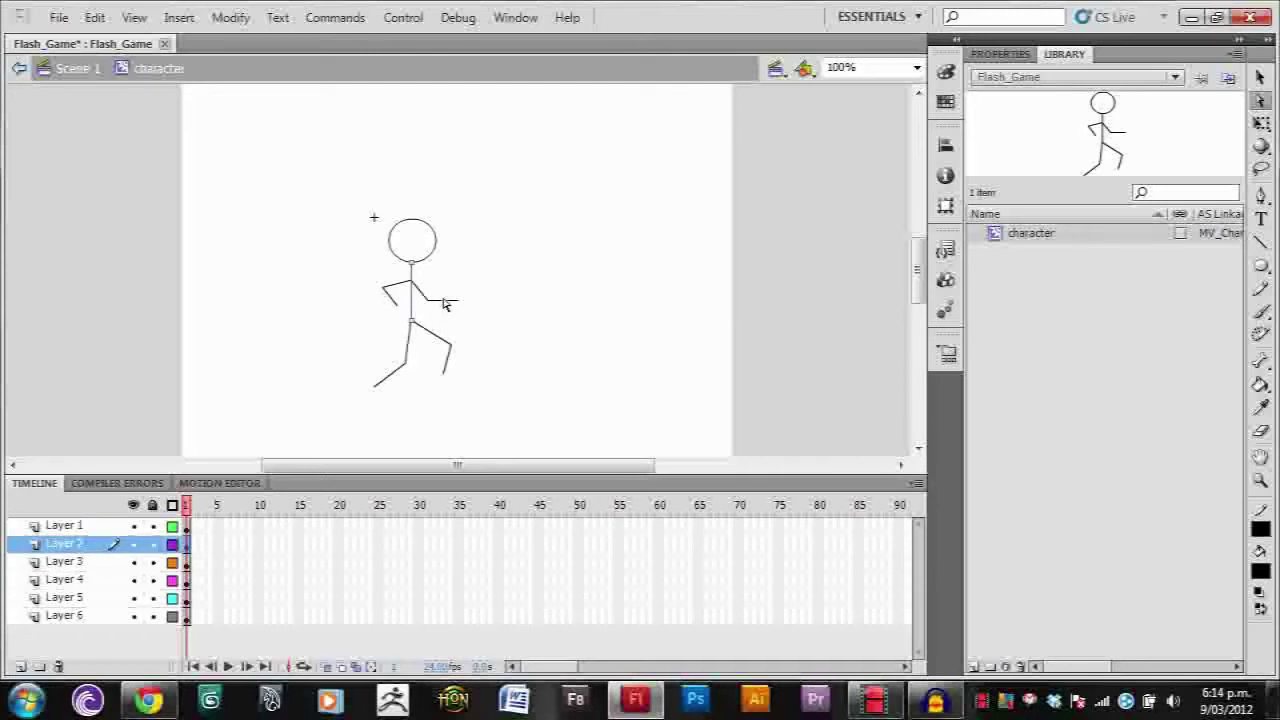
drag(412, 268, 421, 275)
click(433, 249)
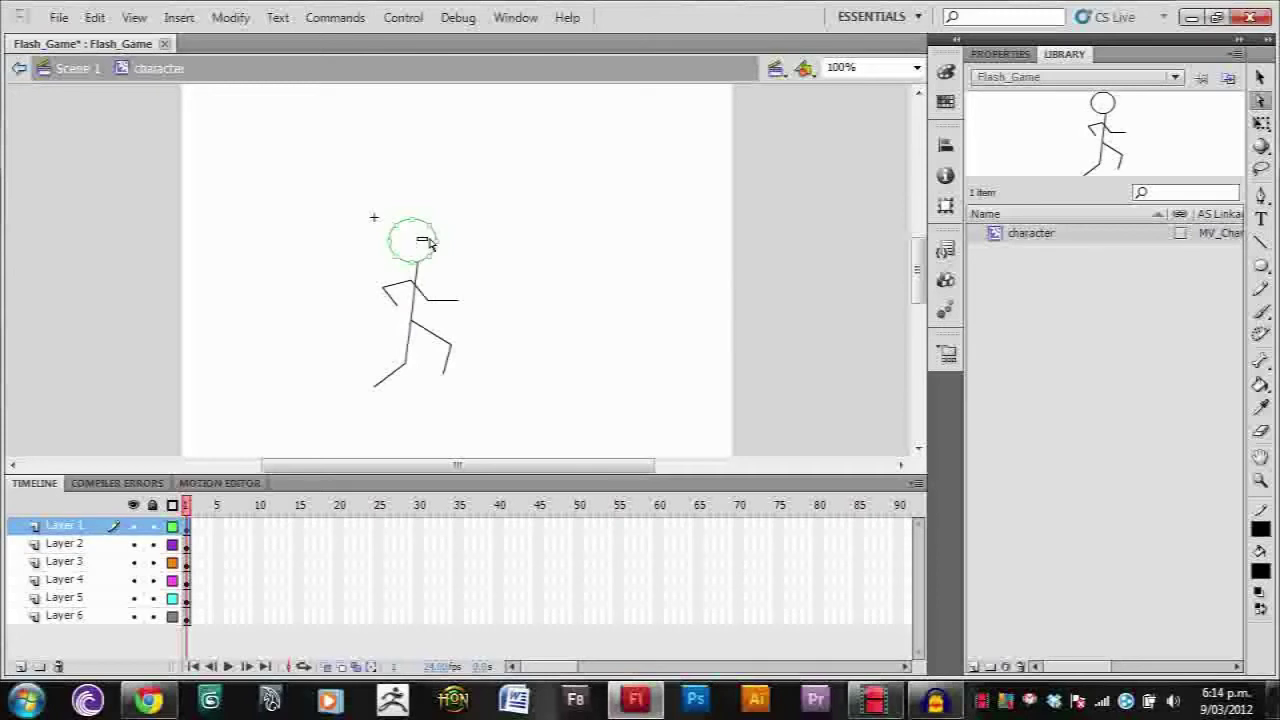
click(1261, 80)
click(436, 231)
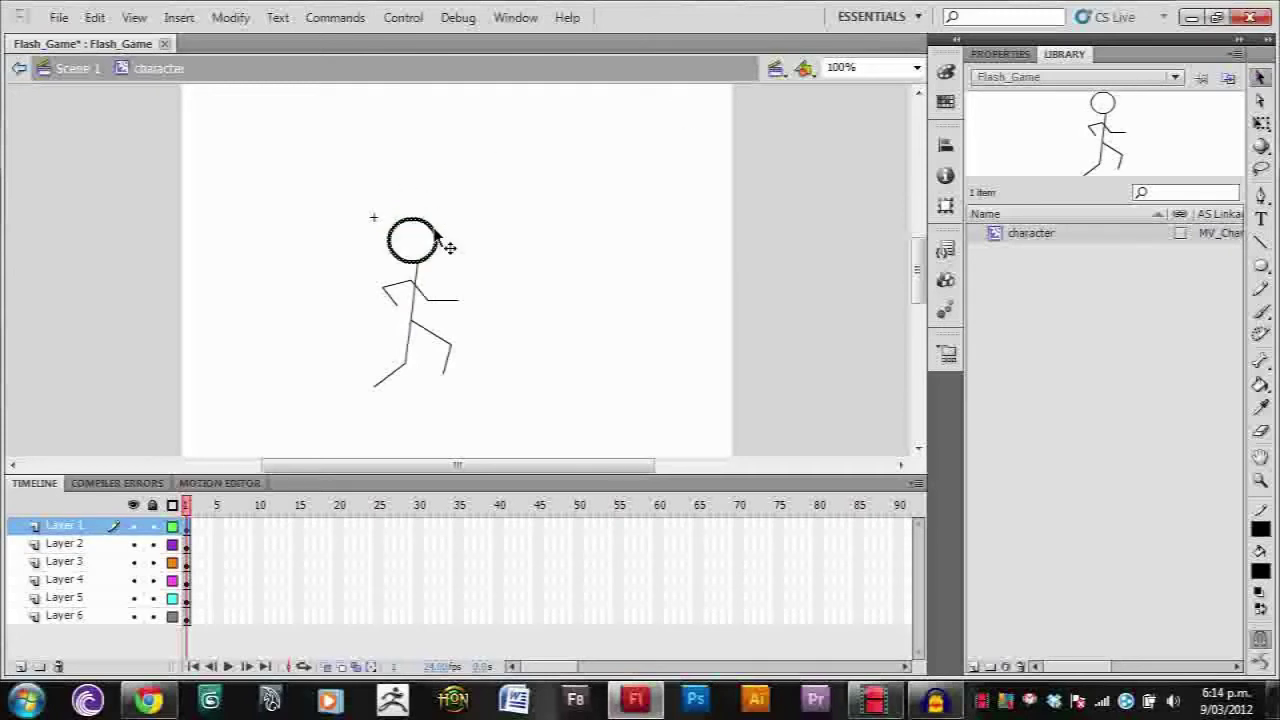
drag(443, 237, 451, 243)
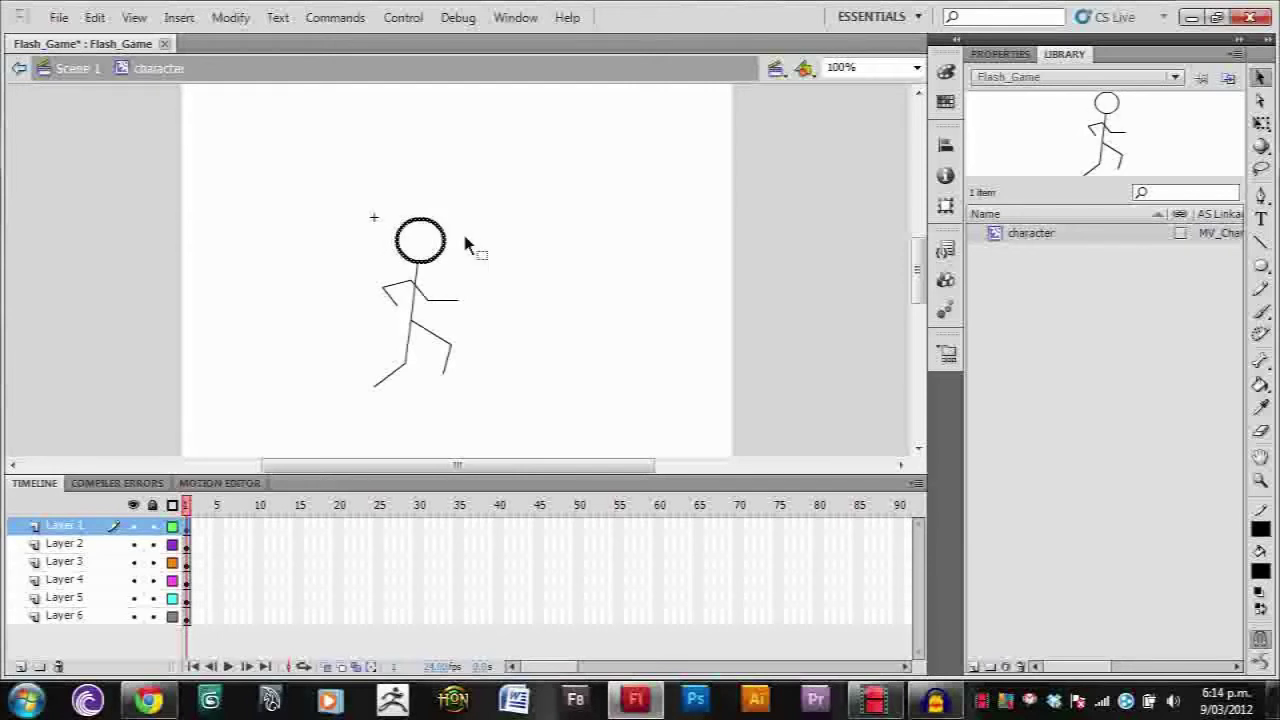
click(466, 245)
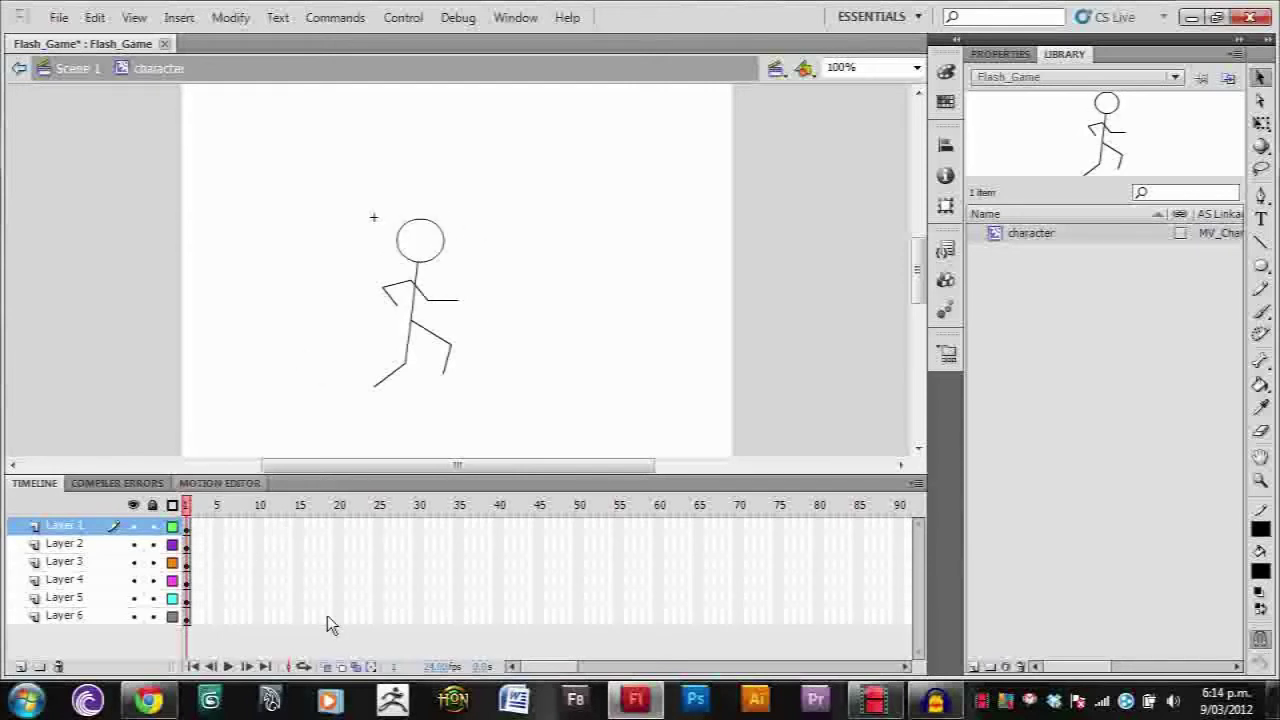
- Insert keyframes at frame 24 on all six layers and play the animation
click(330, 528)
click(369, 525)
shift+click(371, 616)
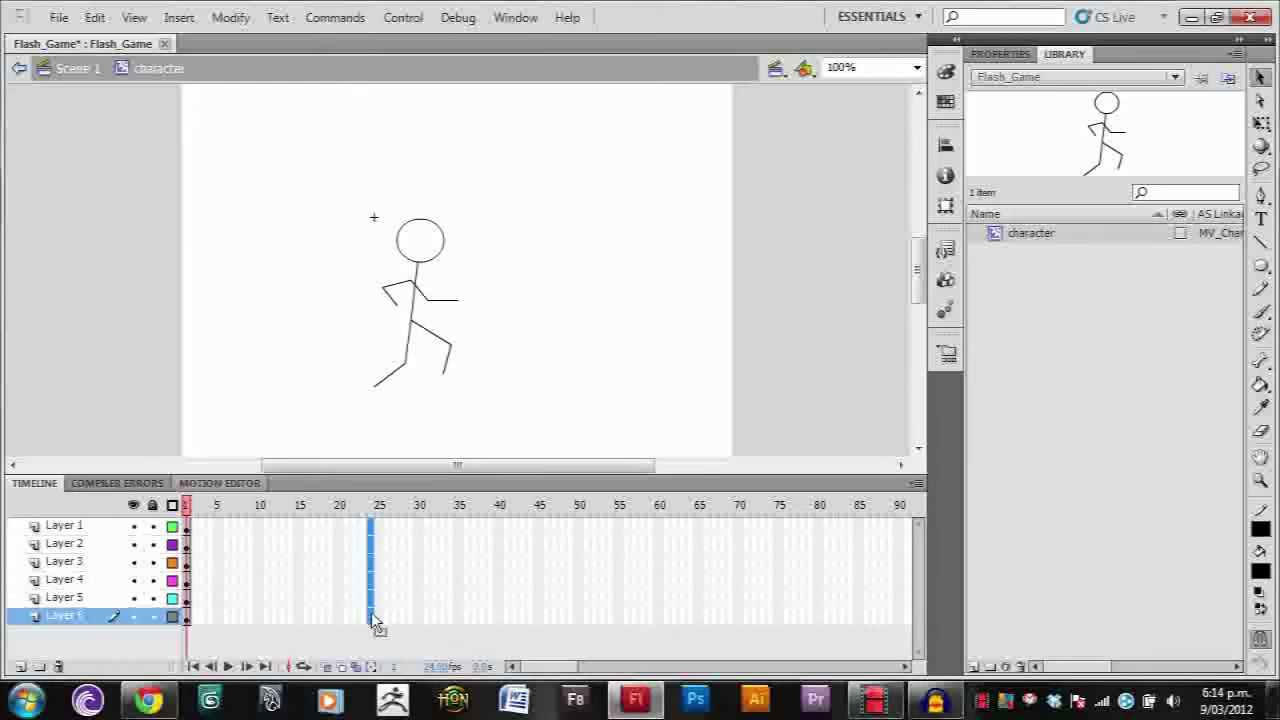
click(383, 526)
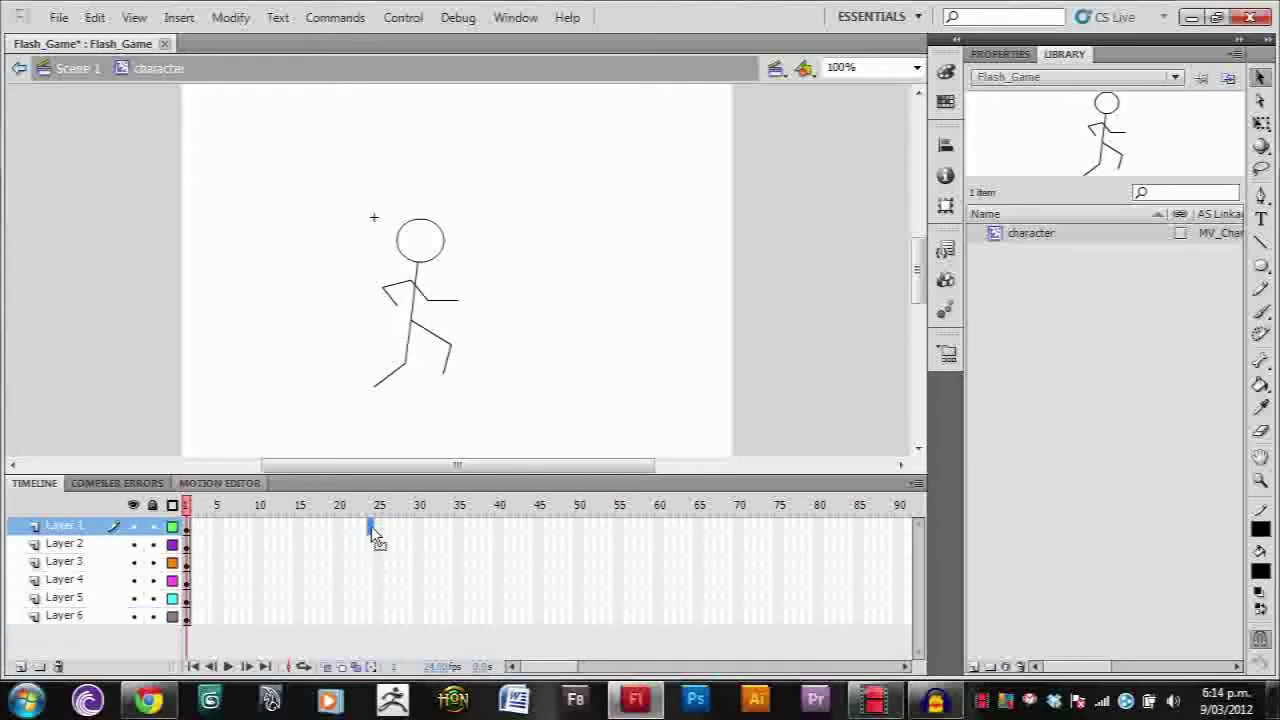
shift+click(371, 617)
drag(372, 562, 375, 533)
click(370, 525)
click(386, 541)
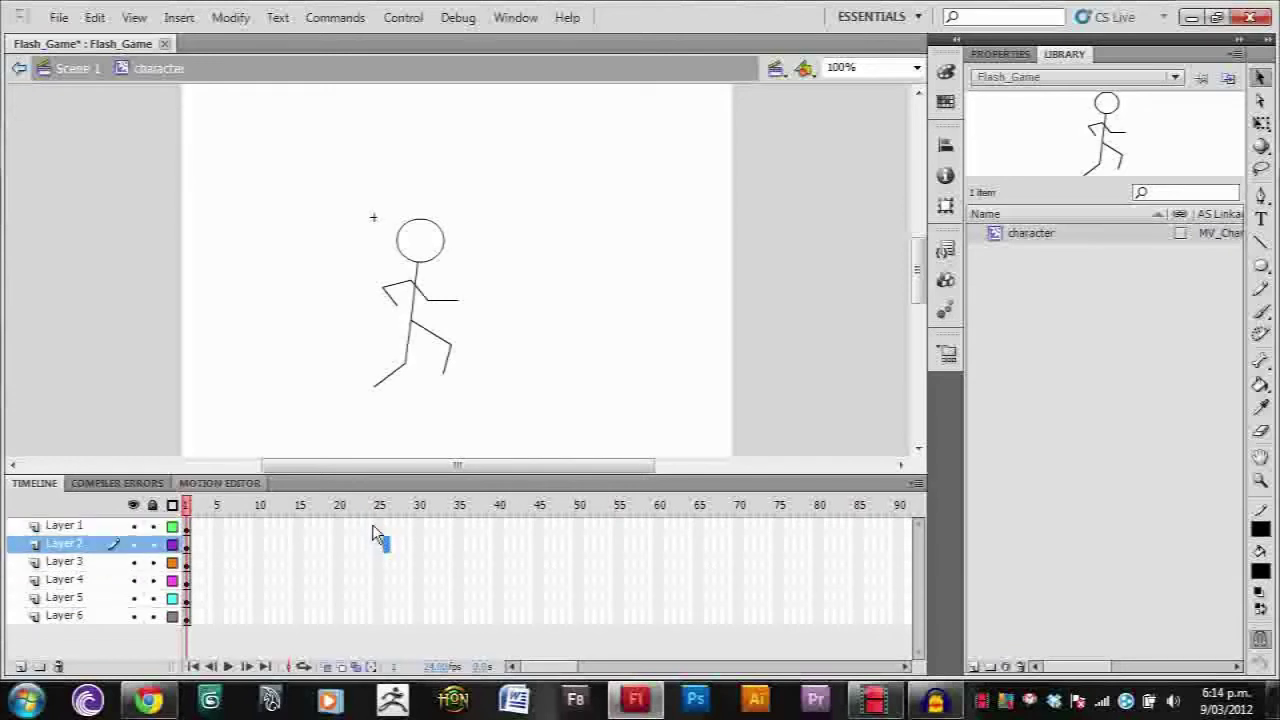
shift+click(369, 618)
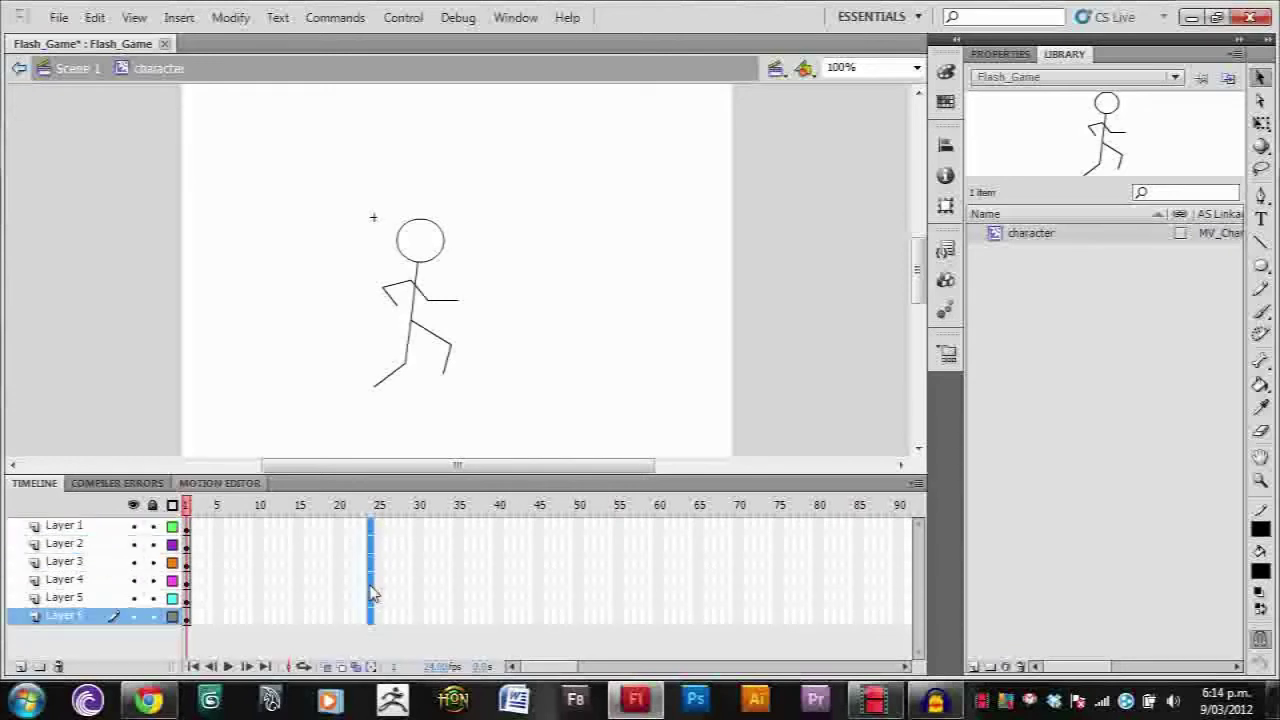
right_click(371, 592)
click(462, 186)
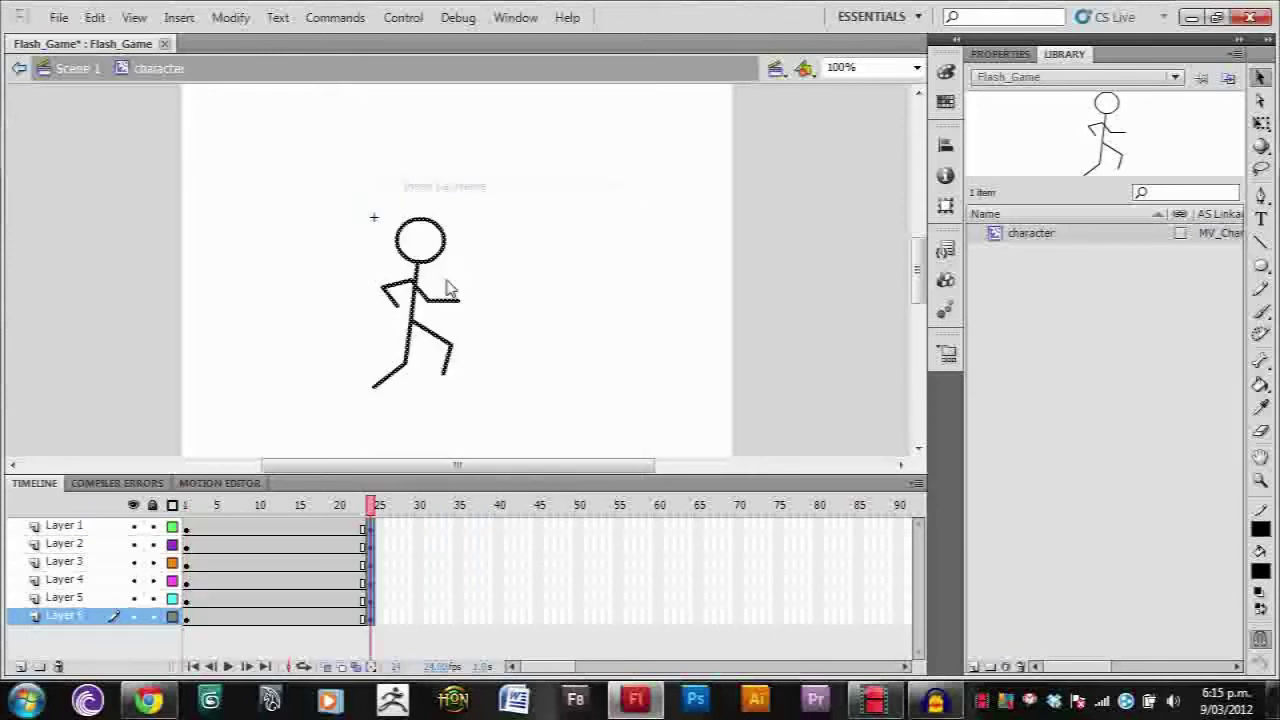
key(Return)
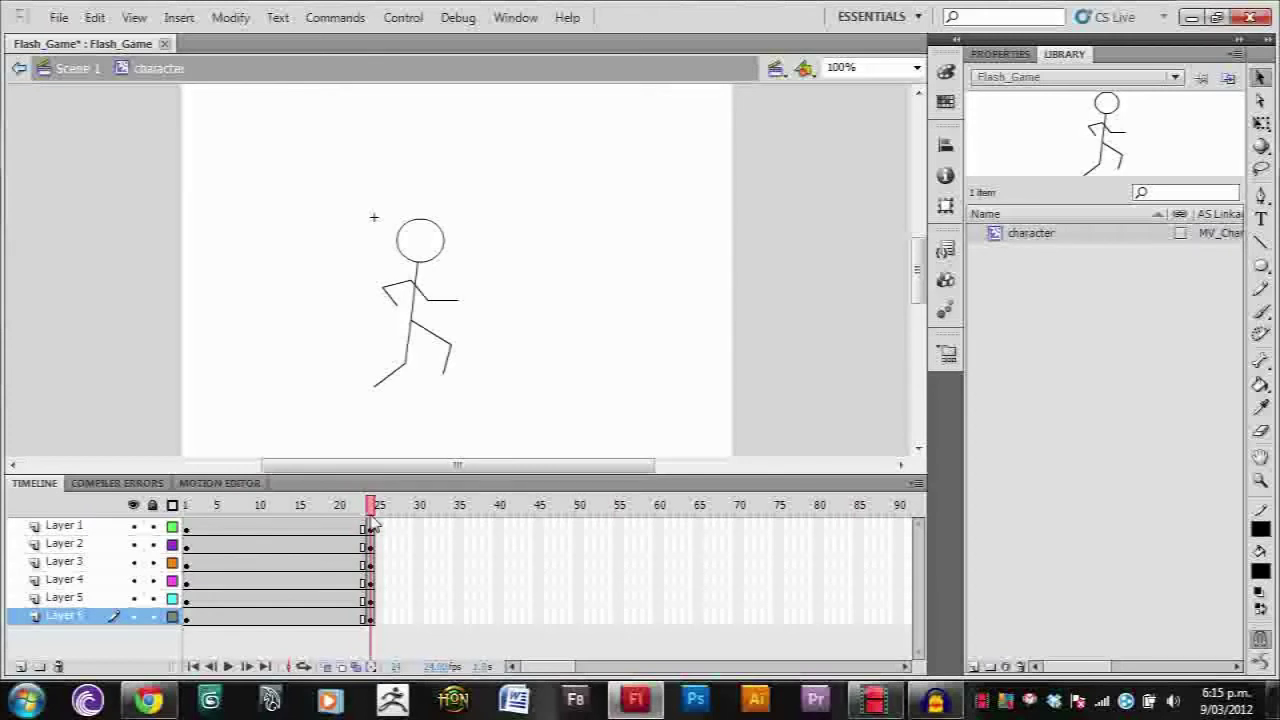
- Move the playhead to frame 12 and insert keyframes there across all six layers
drag(372, 520, 278, 538)
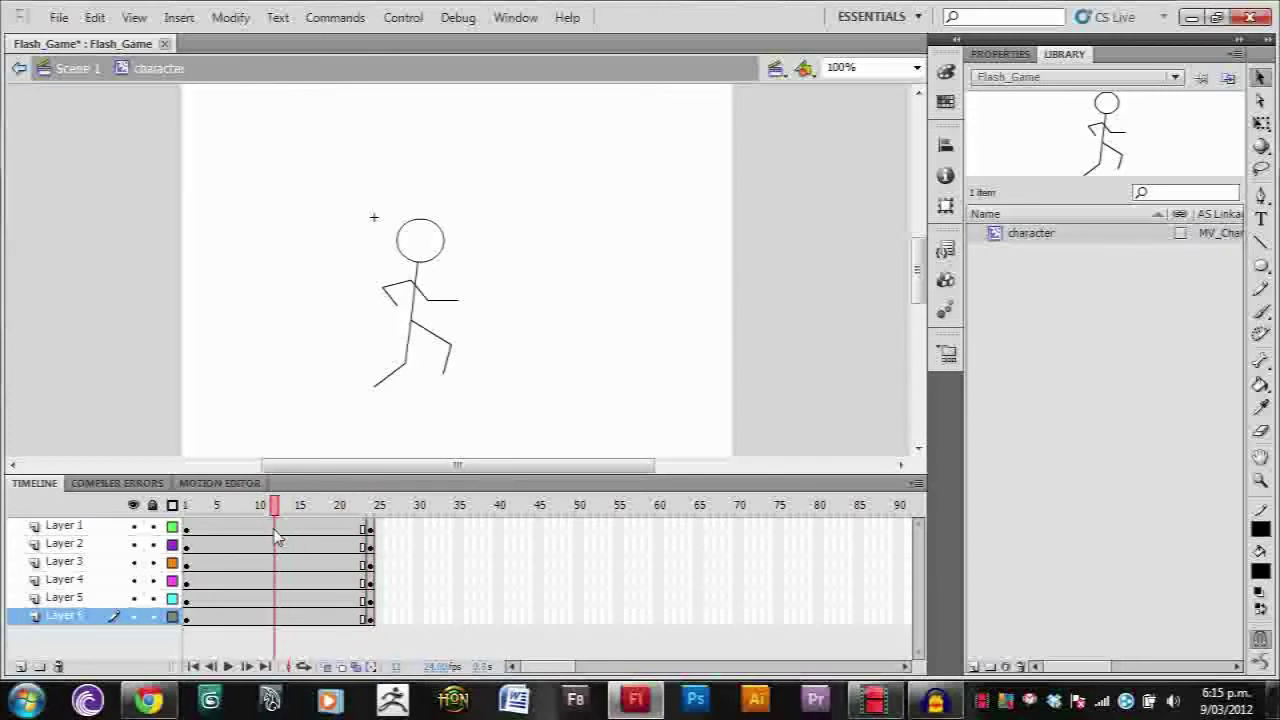
click(273, 528)
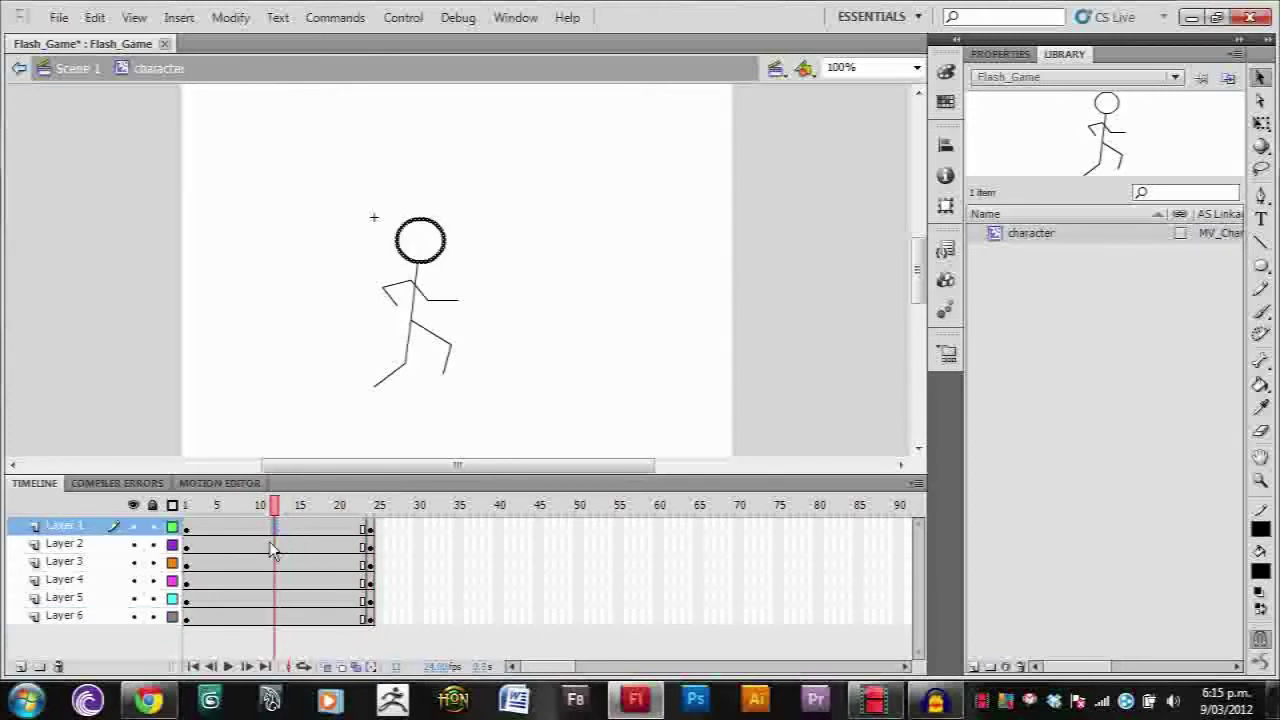
shift+click(276, 615)
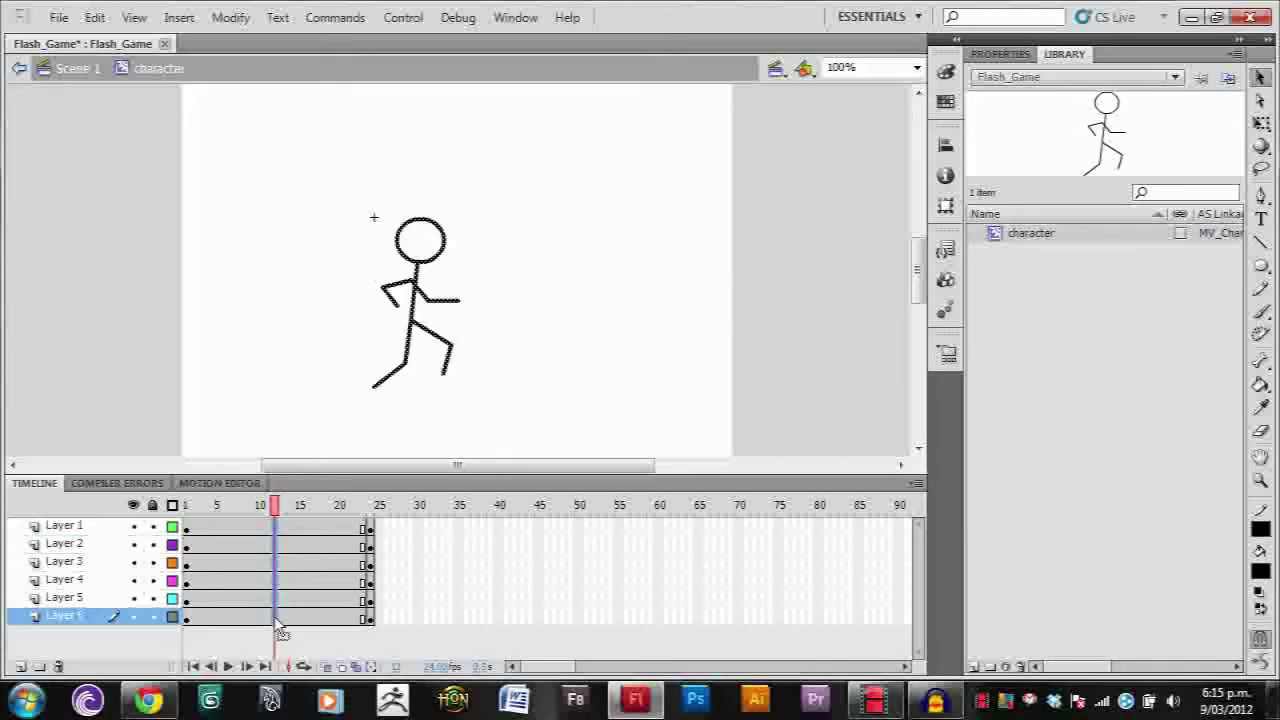
right_click(279, 625)
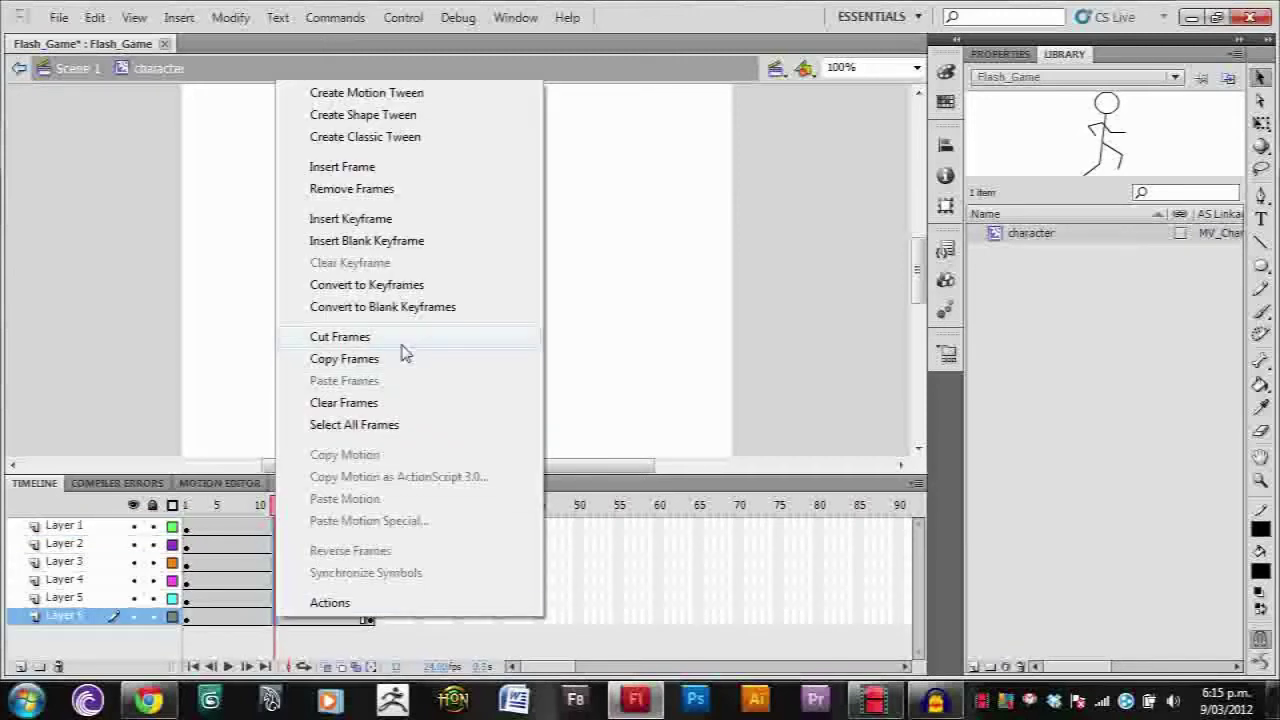
click(420, 219)
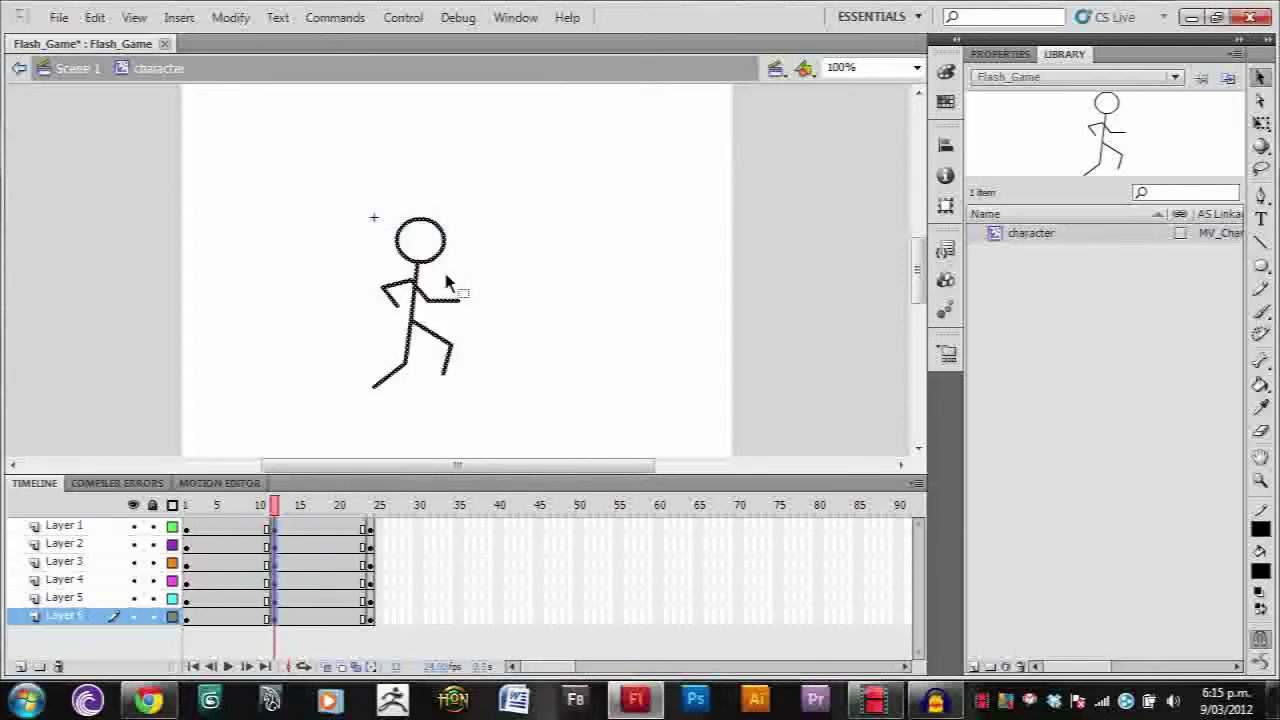
- At frame 12, drag the leg's knee anchor to a new position with the Subselection tool
click(491, 405)
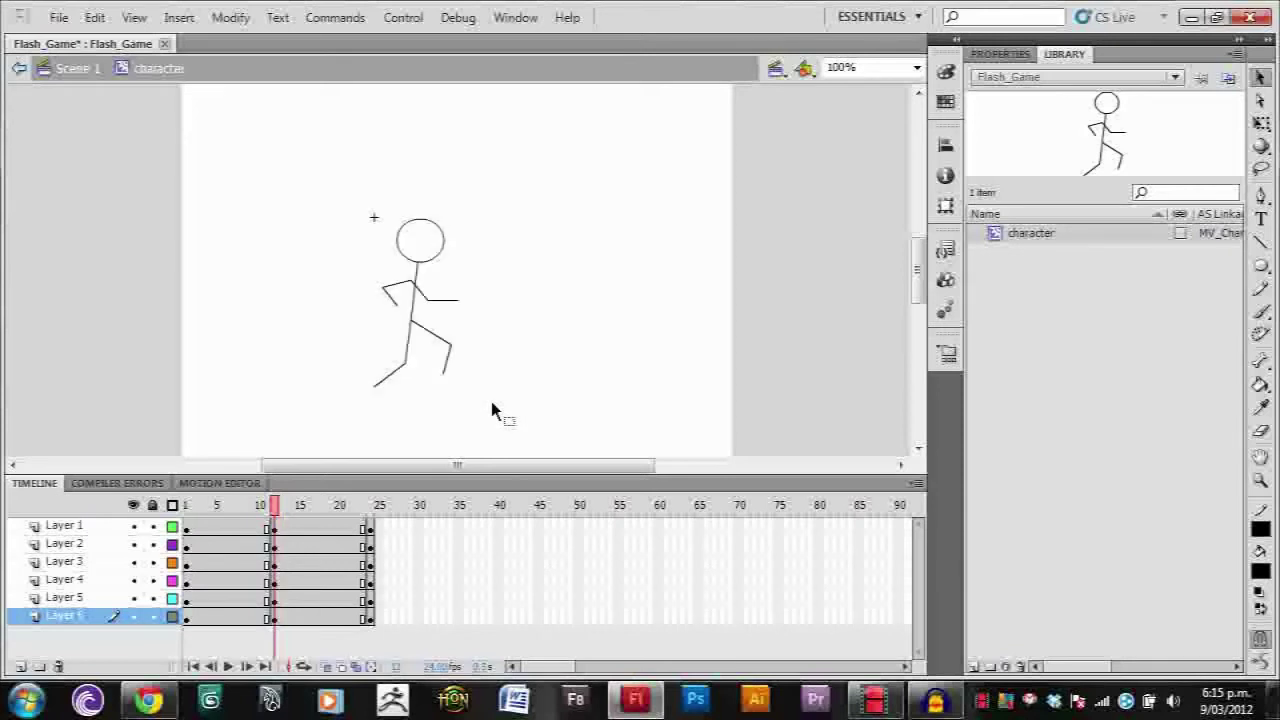
click(407, 368)
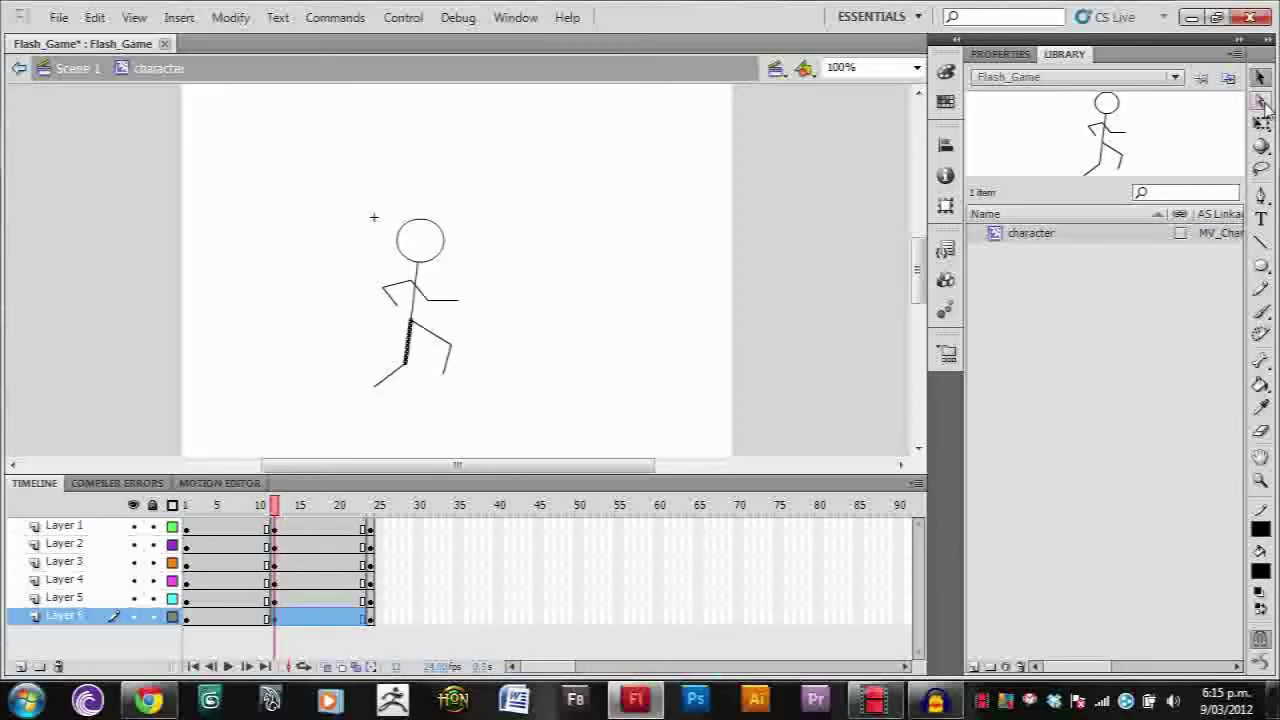
click(1261, 102)
click(407, 370)
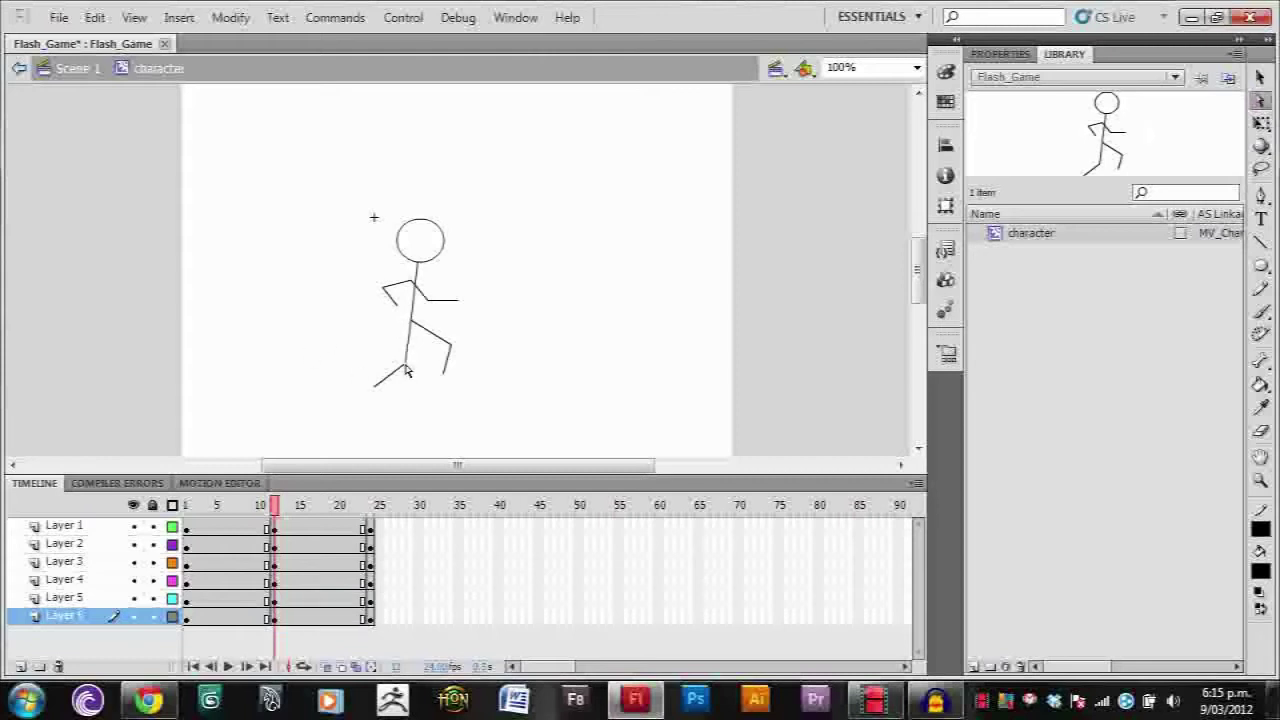
click(407, 370)
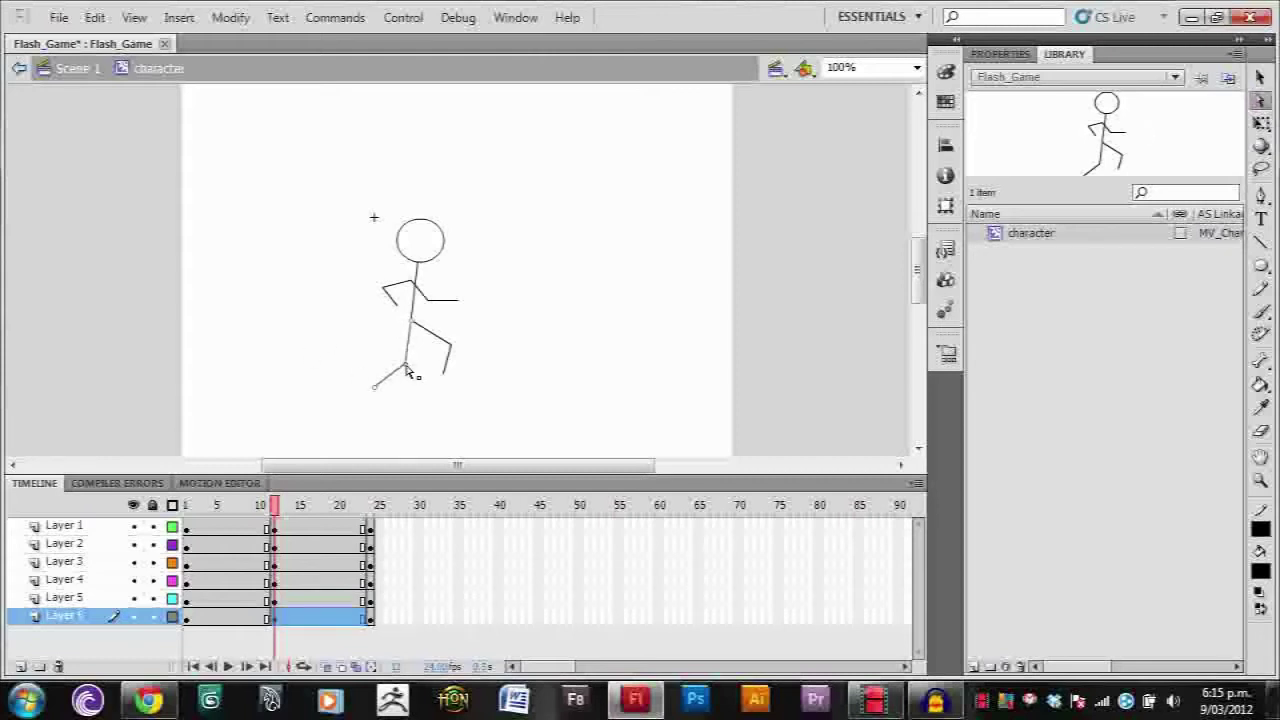
mouse_move(407, 370)
mouse_down()
mouse_move(430, 345)
mouse_move(447, 356)
mouse_up()
- Zoom the stage to 200% and nudge the leg's knee point
click(916, 67)
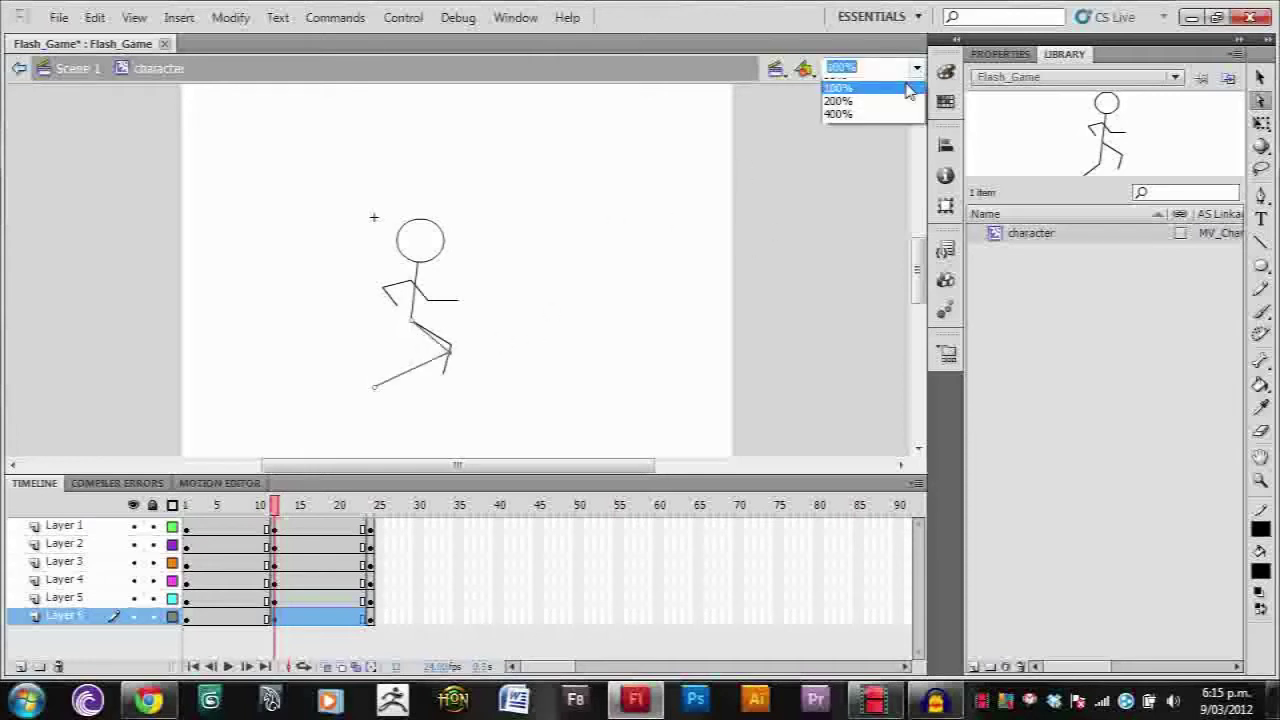
click(868, 86)
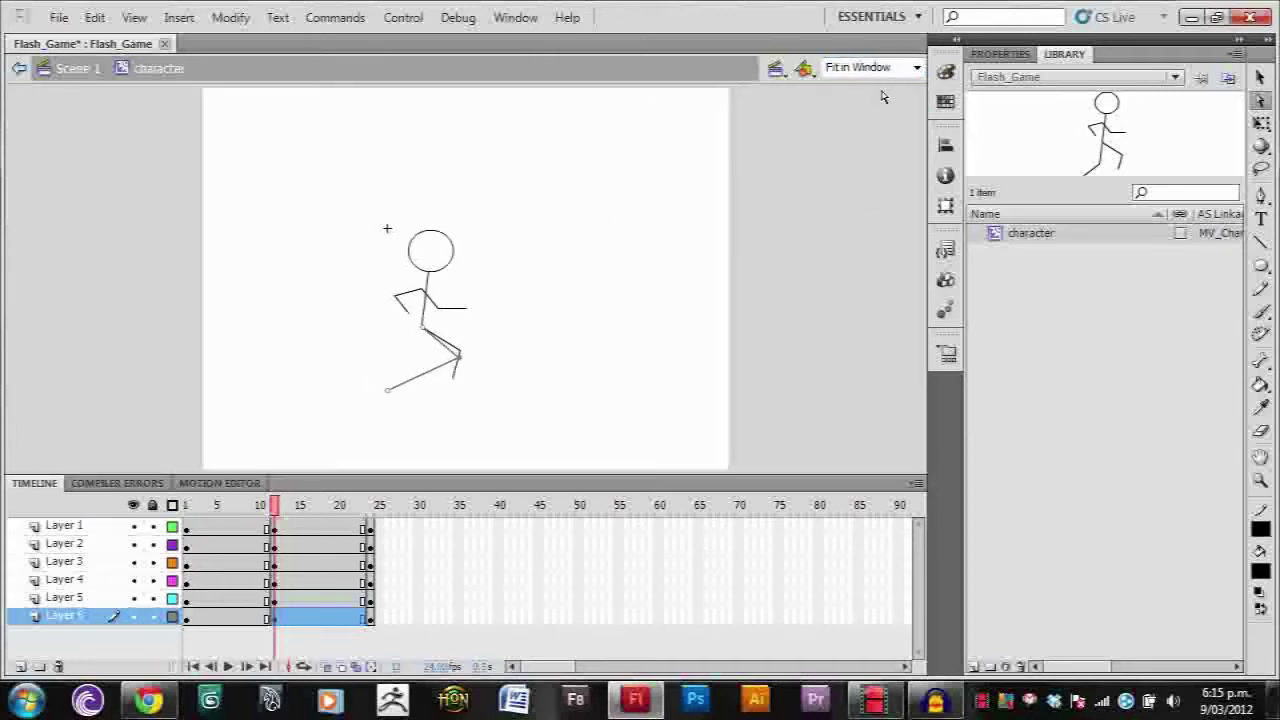
click(916, 67)
click(850, 164)
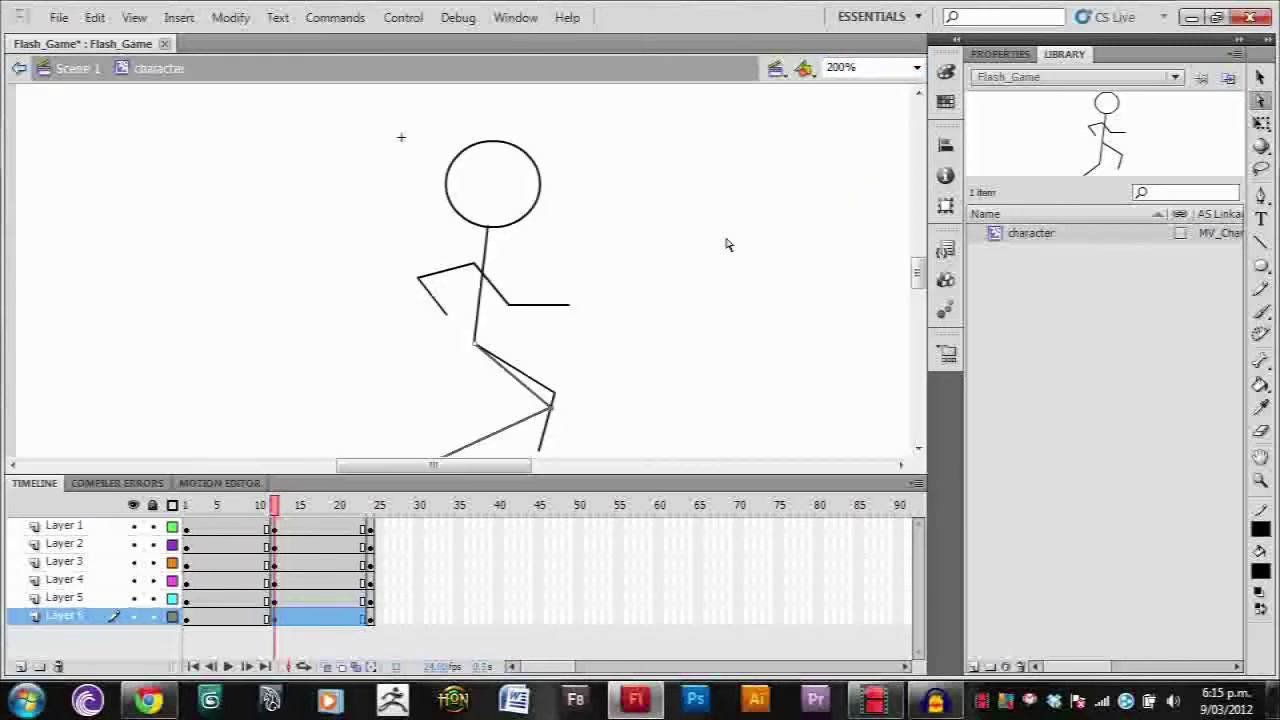
scroll(729, 240, down, 2)
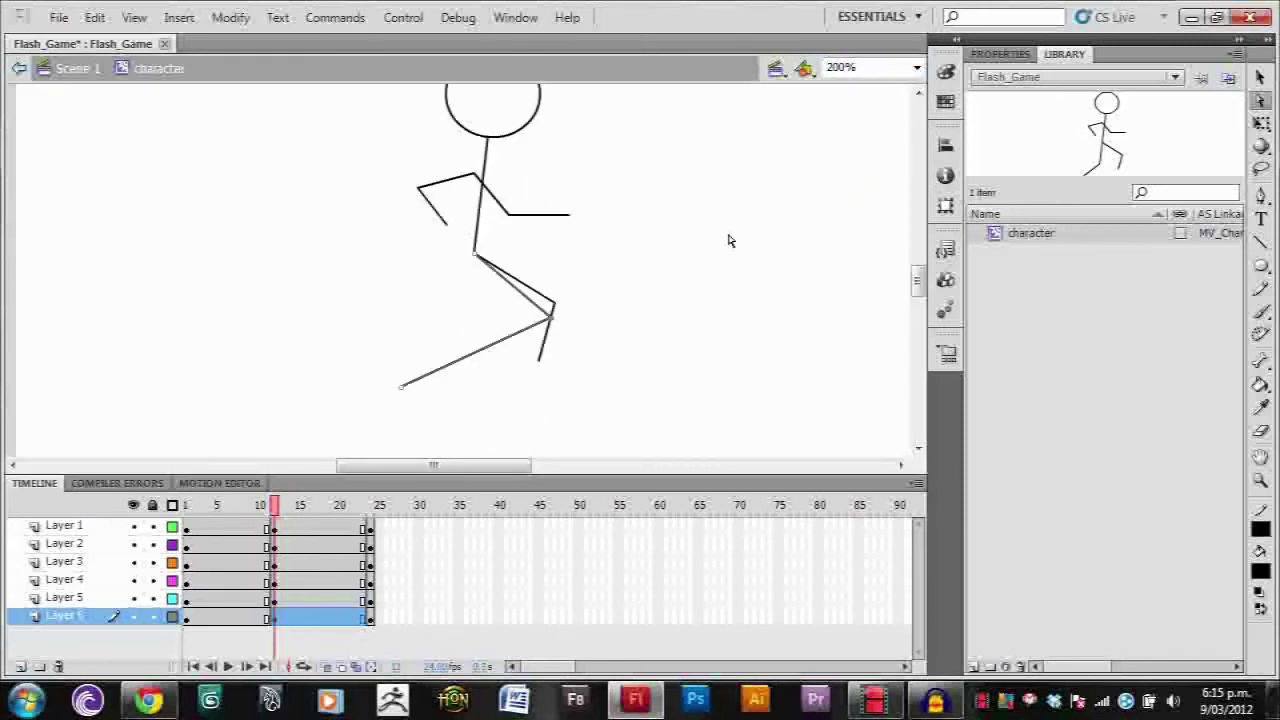
drag(553, 325, 547, 366)
- Bend the Layer 5 leg back and shift the Layer 6 leg's knee and foot left
click(553, 309)
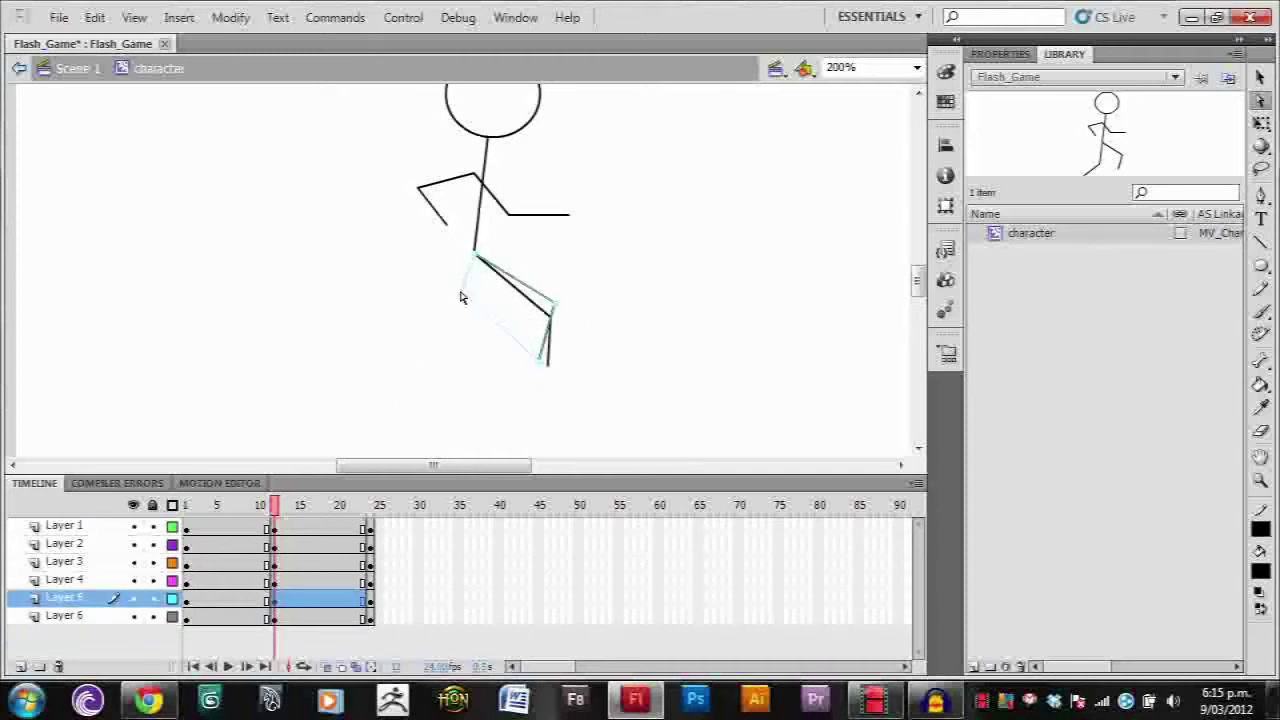
drag(452, 313, 450, 306)
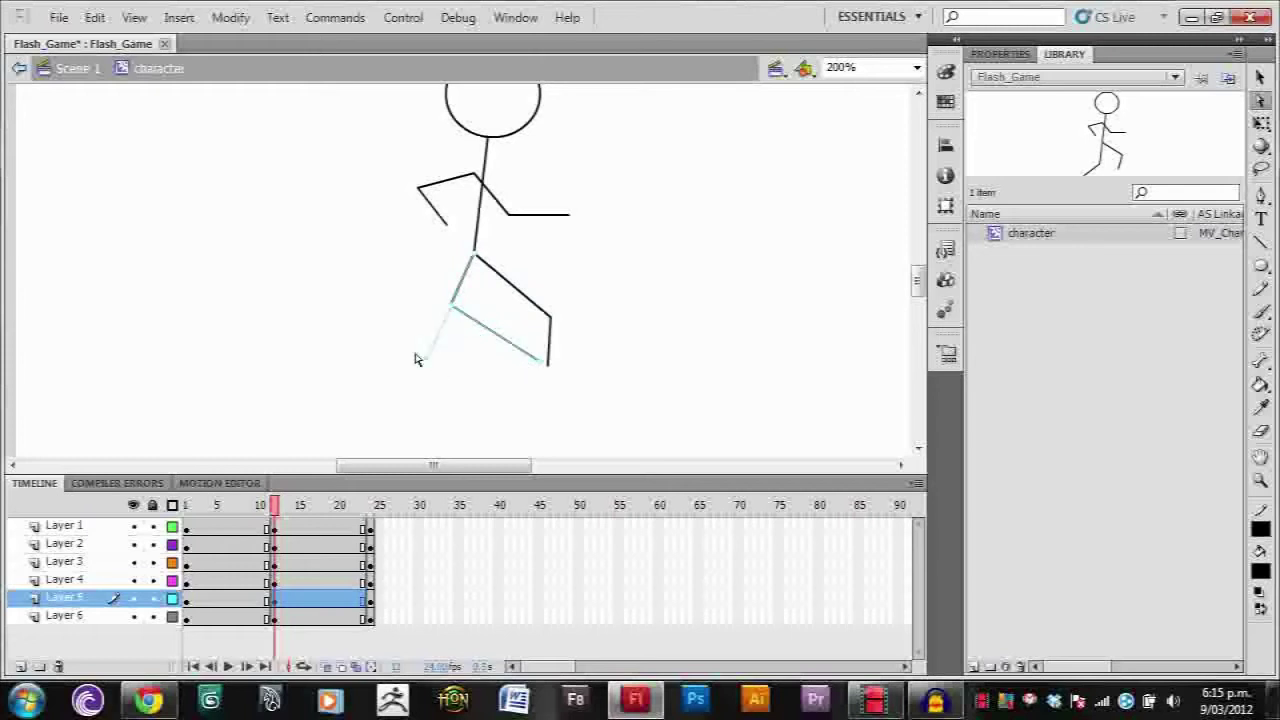
drag(432, 338, 436, 339)
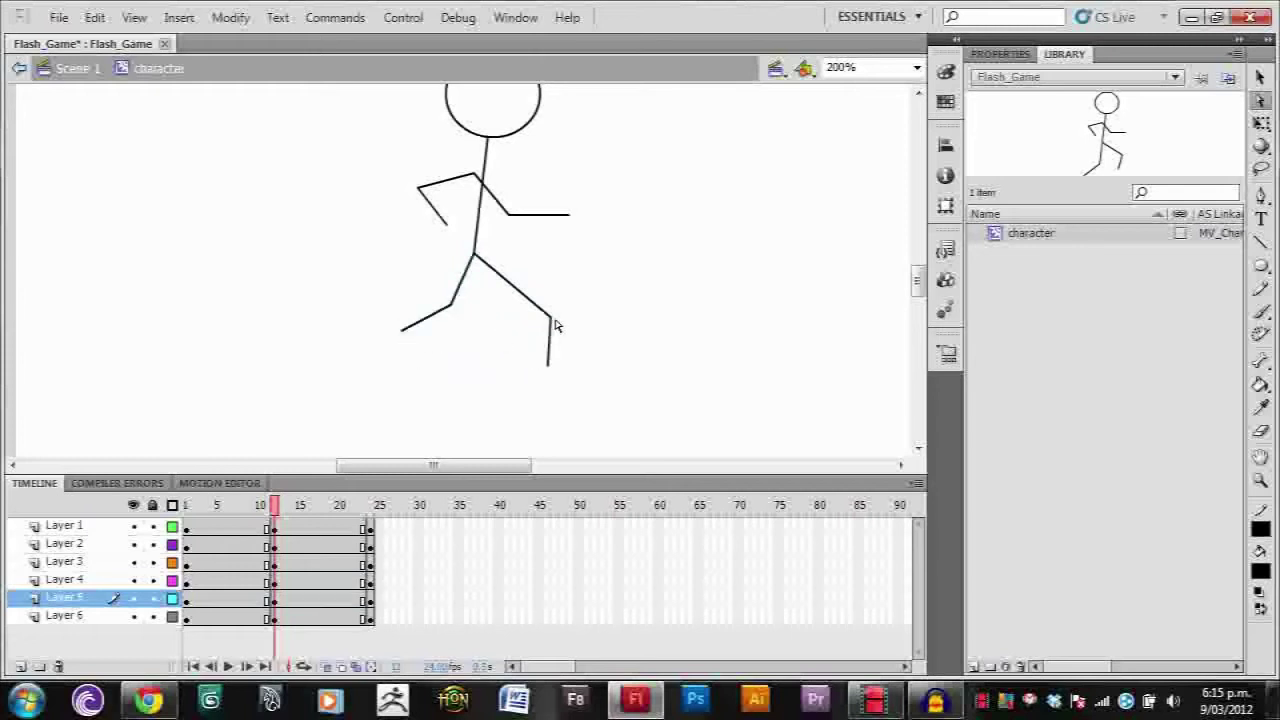
click(552, 320)
drag(551, 318, 539, 314)
drag(546, 371, 532, 366)
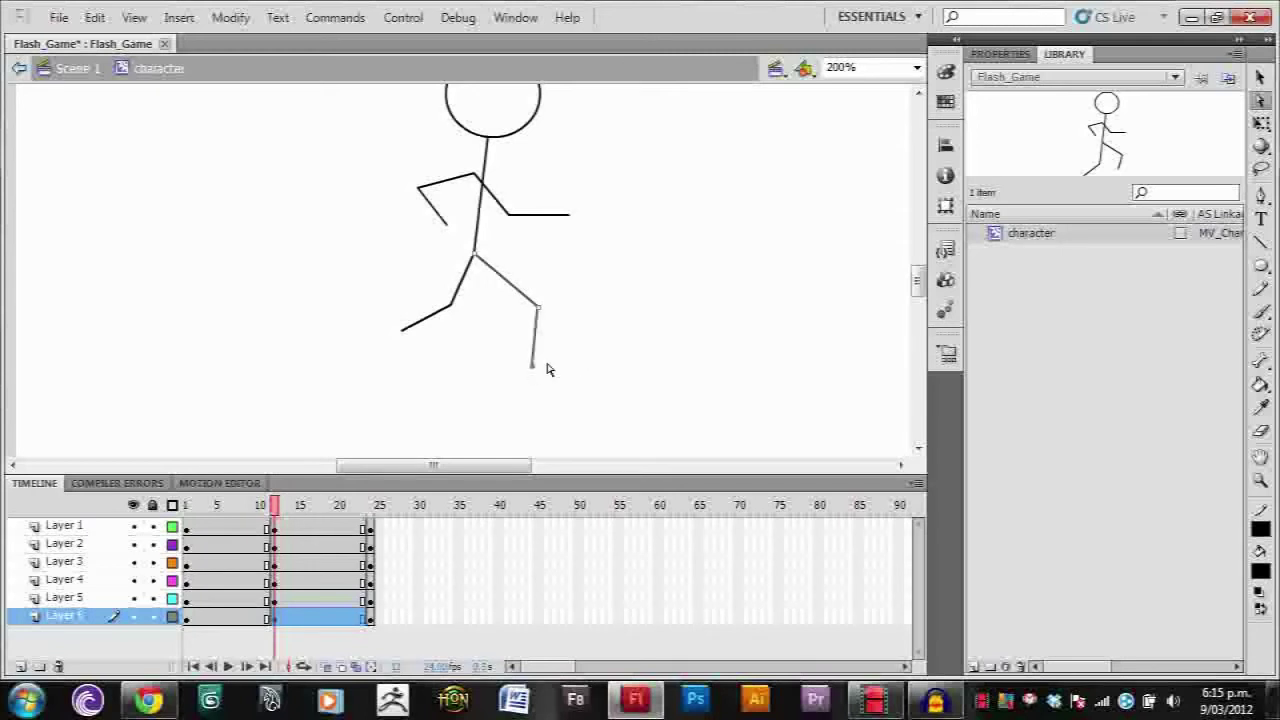
scroll(547, 370, up, 3)
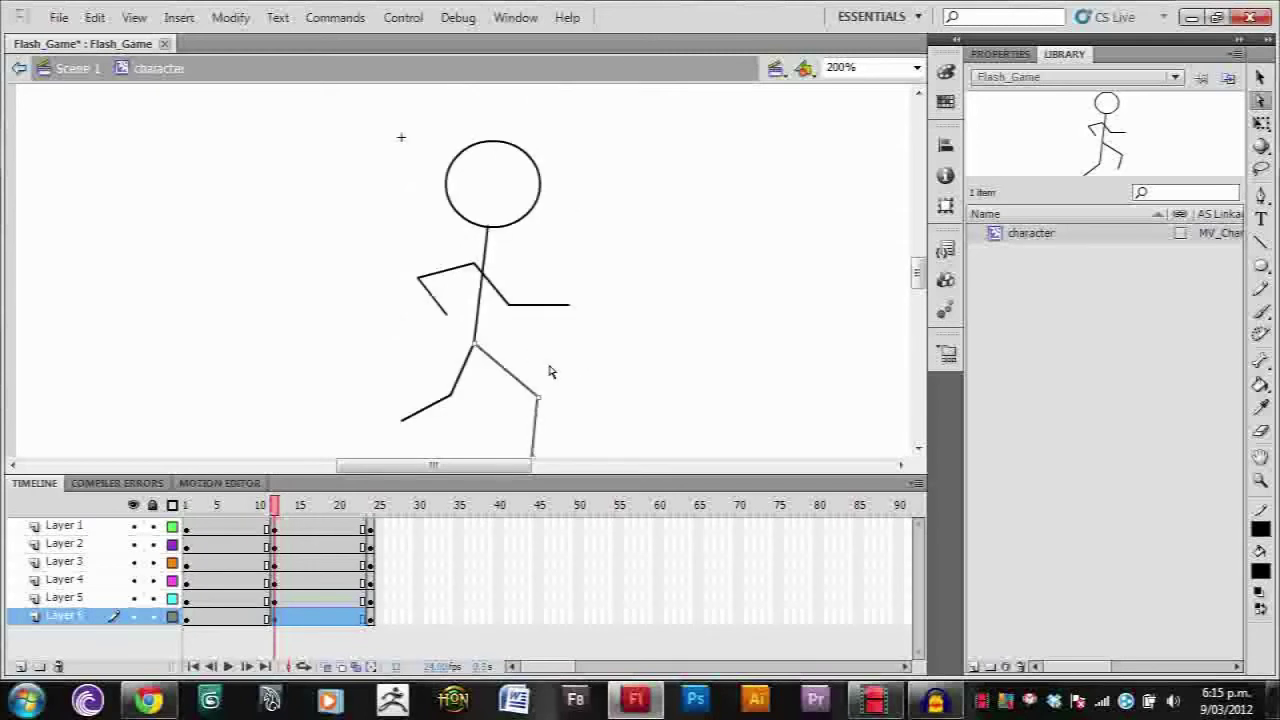
click(511, 313)
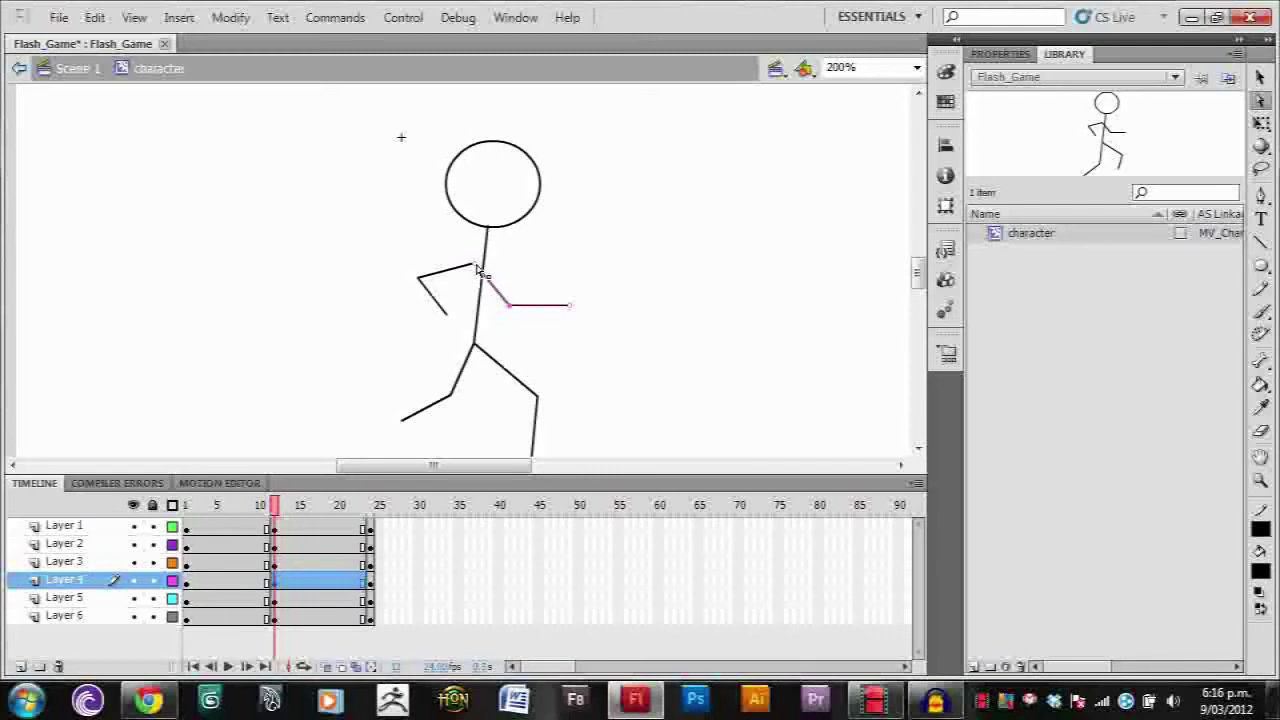
- Bend the right arm forward at frame 12 by dragging its elbow and forearm
click(490, 279)
click(477, 268)
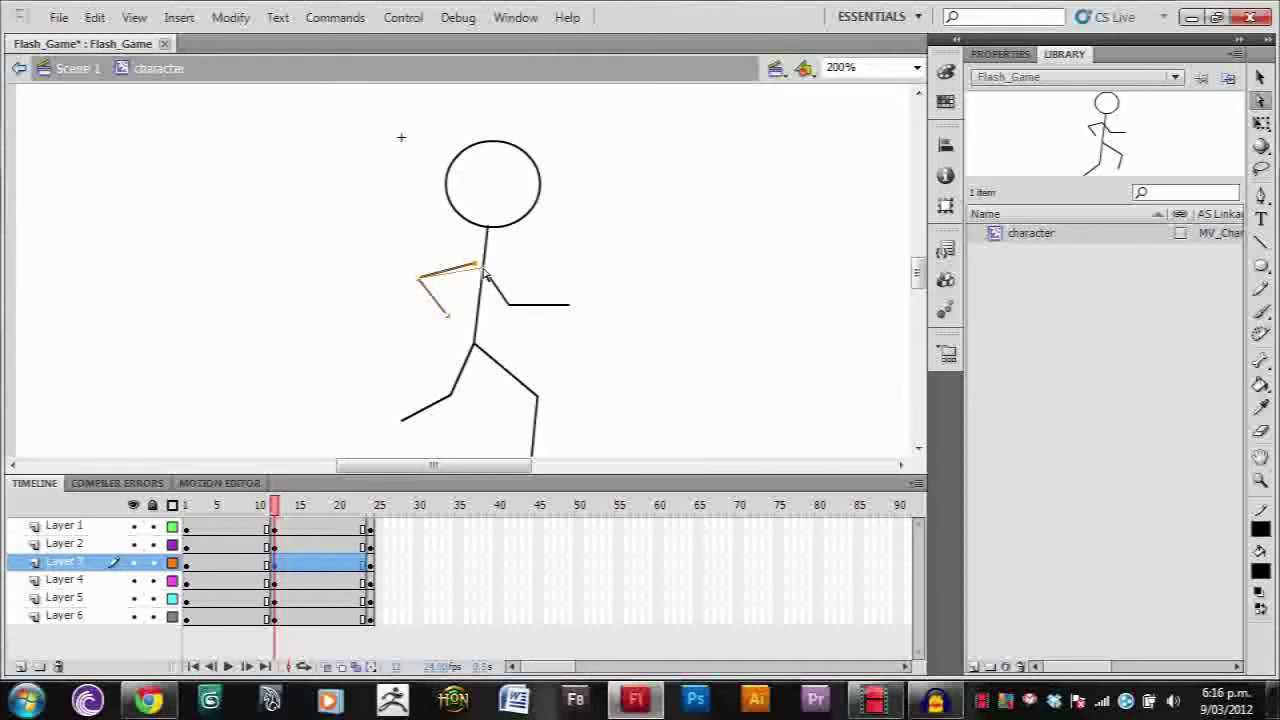
click(509, 312)
click(512, 305)
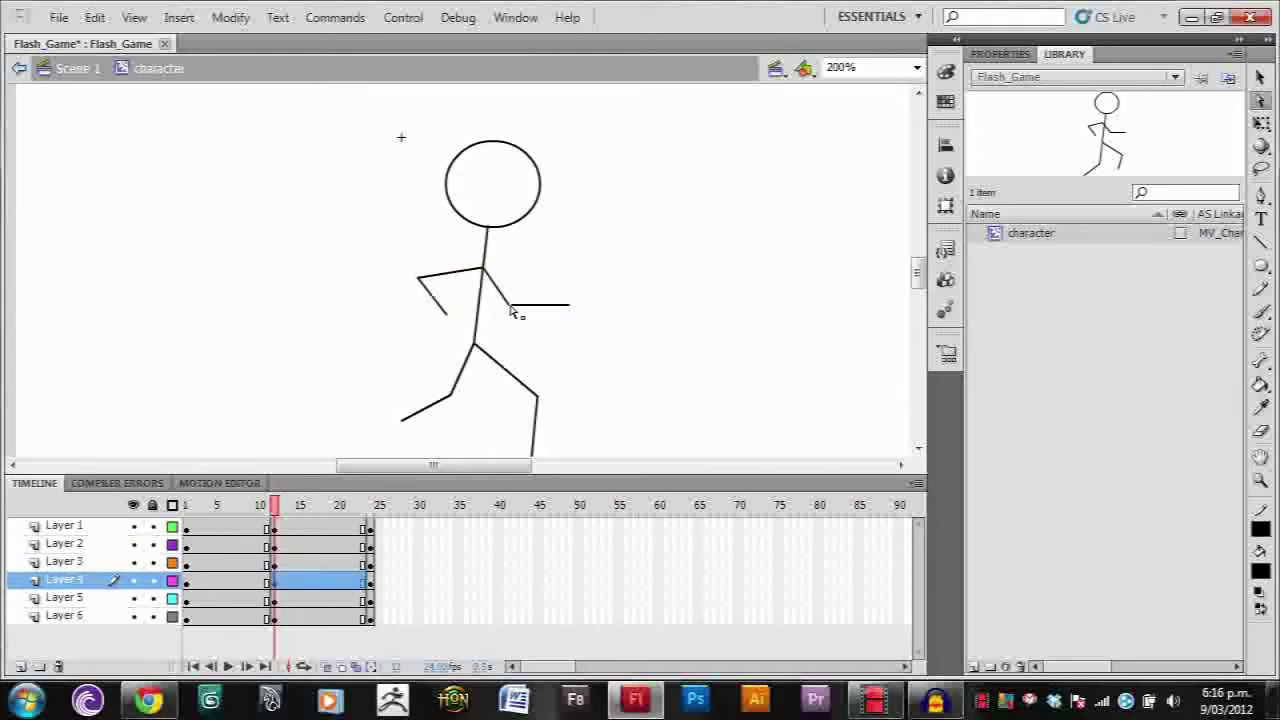
drag(445, 300, 424, 288)
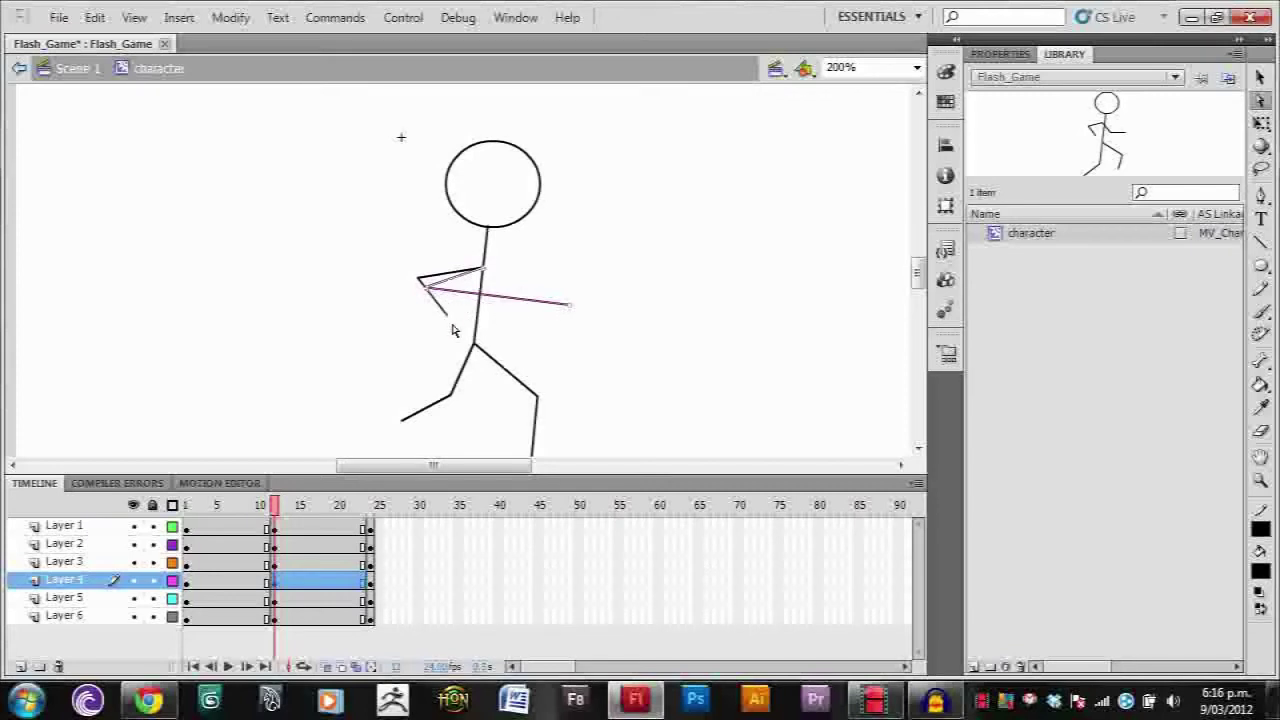
drag(454, 327, 453, 323)
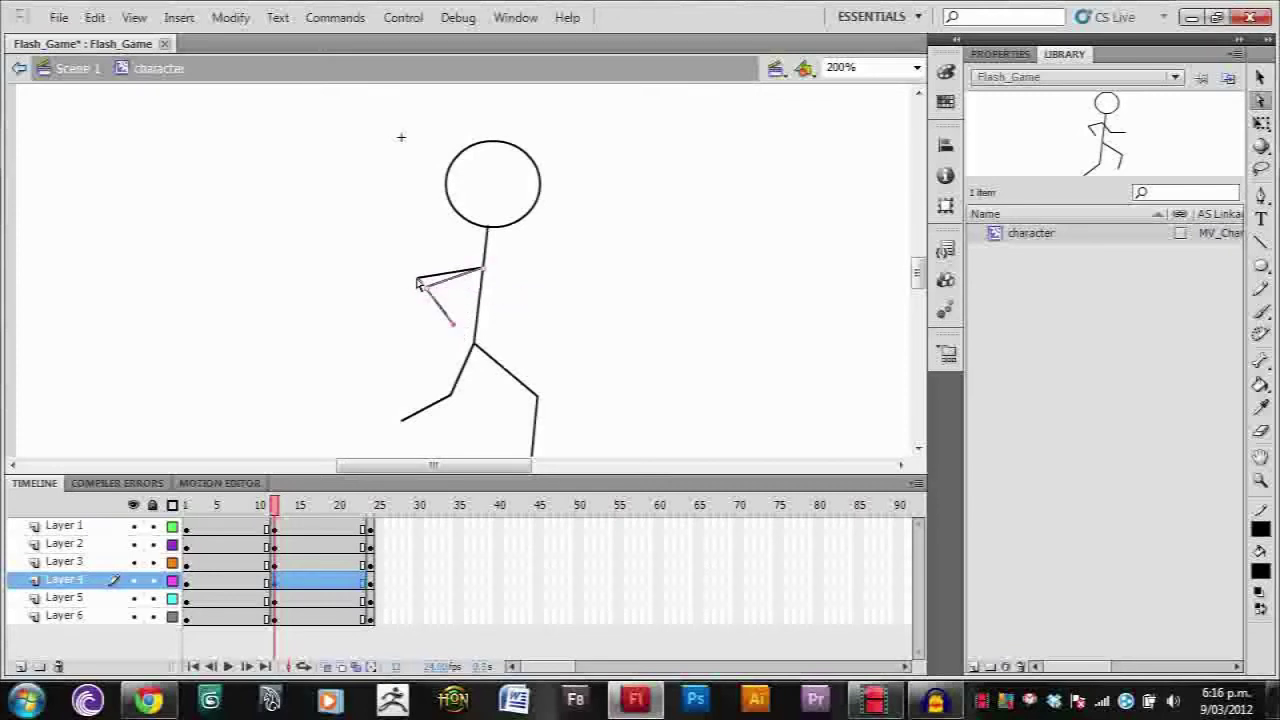
- Swing the left arm back and preview the new arm pose across the cycle
drag(418, 284, 556, 306)
click(610, 302)
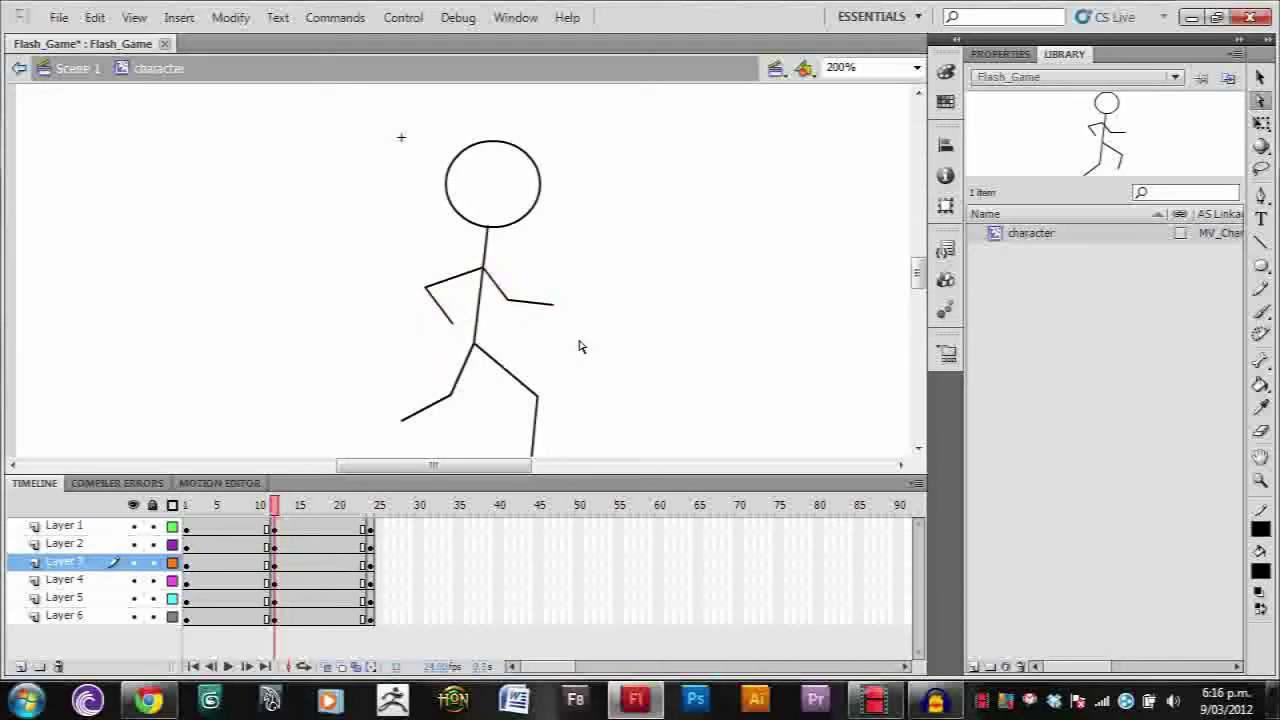
drag(230, 522, 186, 525)
click(478, 270)
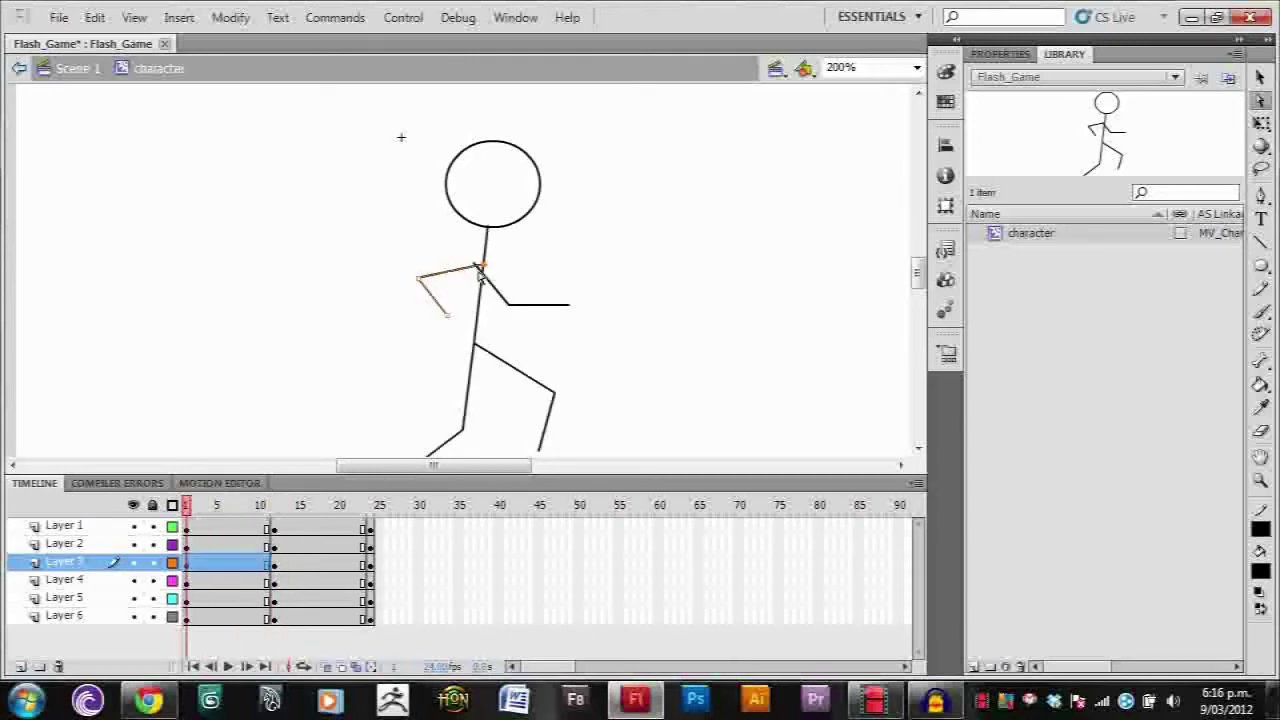
click(484, 272)
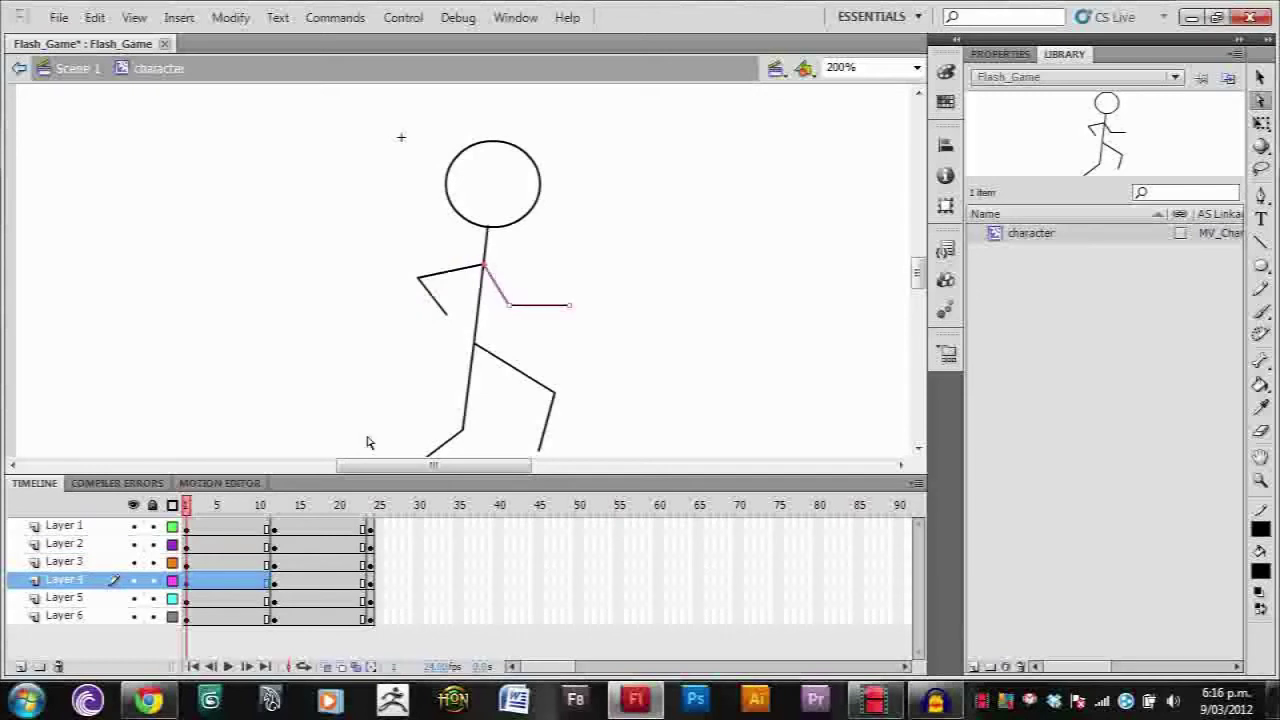
click(372, 508)
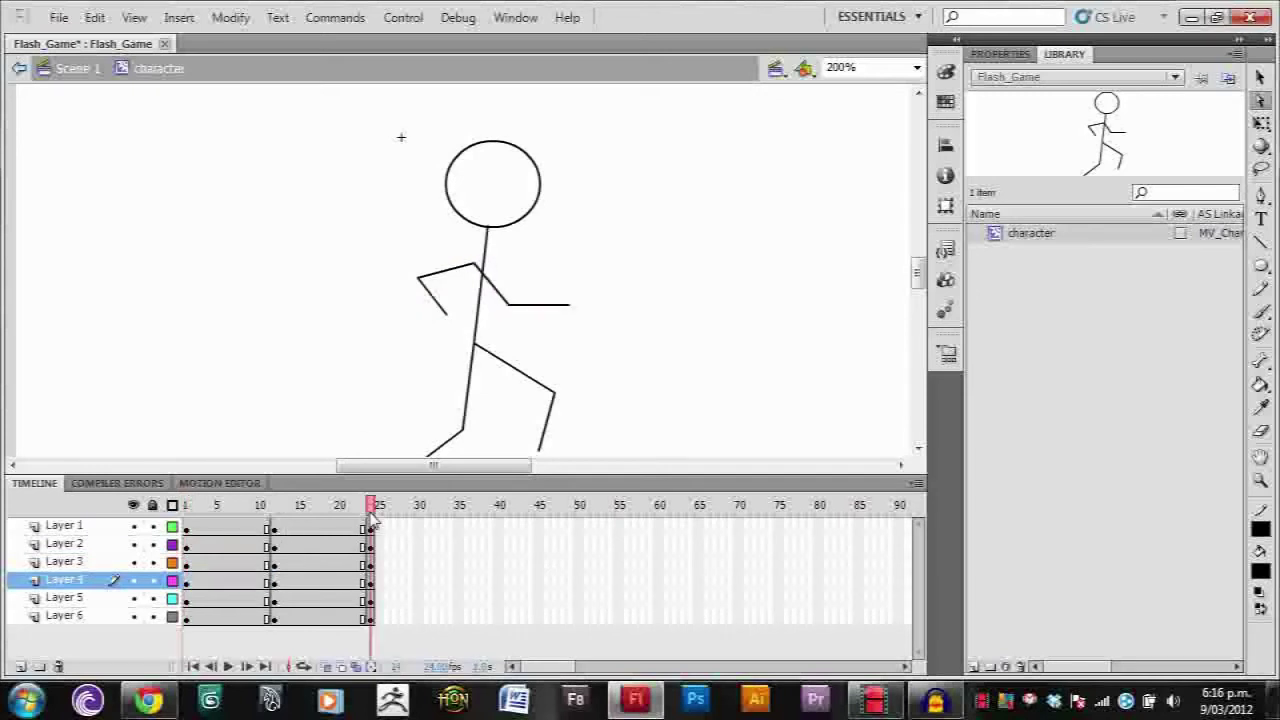
click(478, 268)
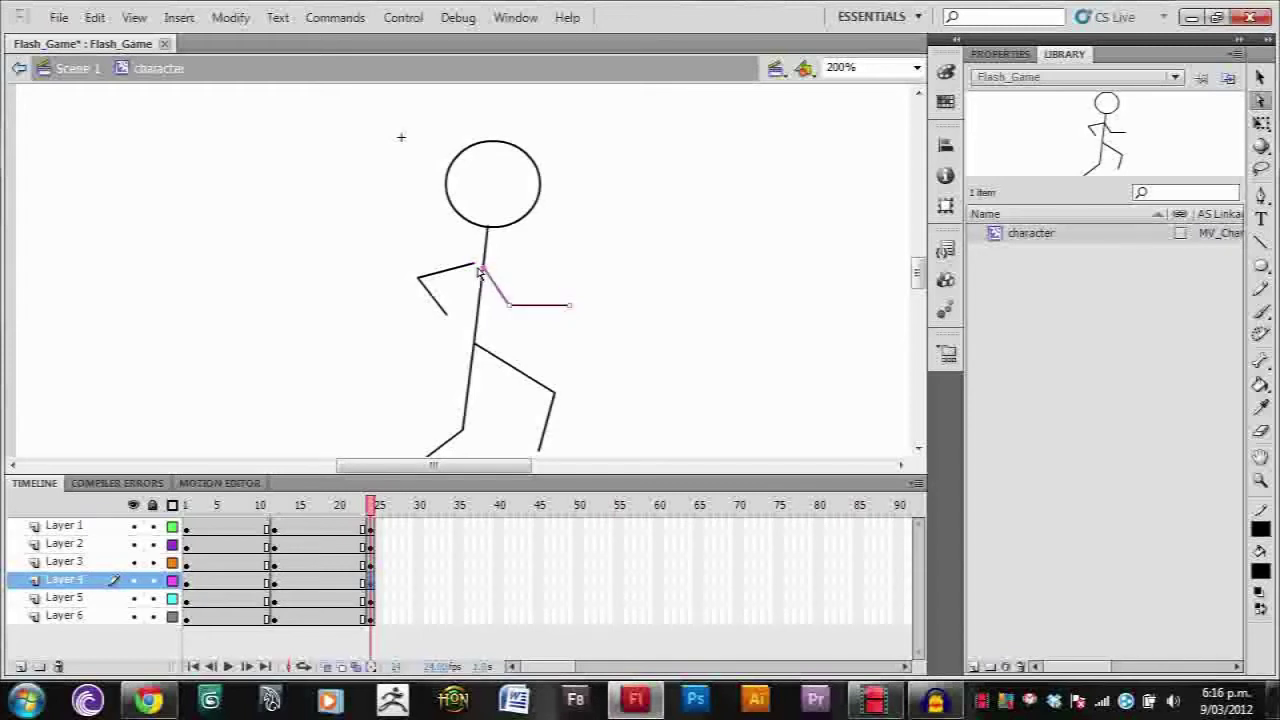
click(477, 269)
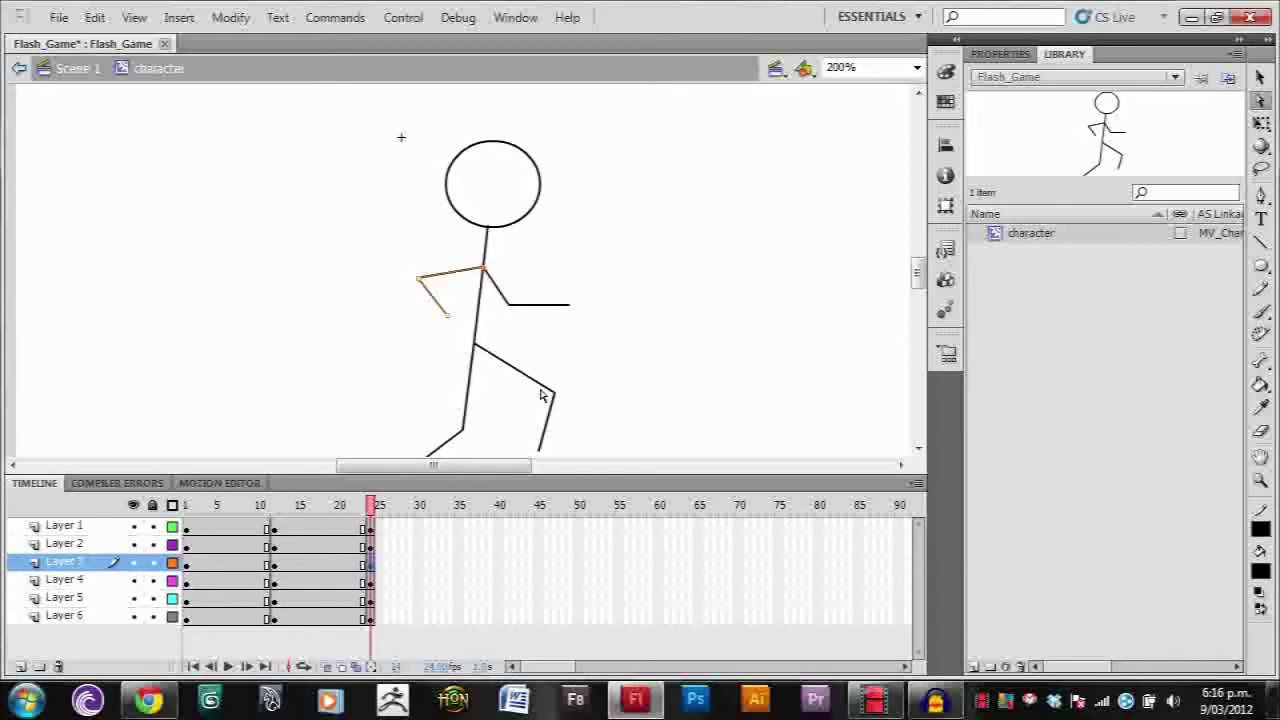
drag(386, 514, 196, 545)
drag(333, 545, 274, 537)
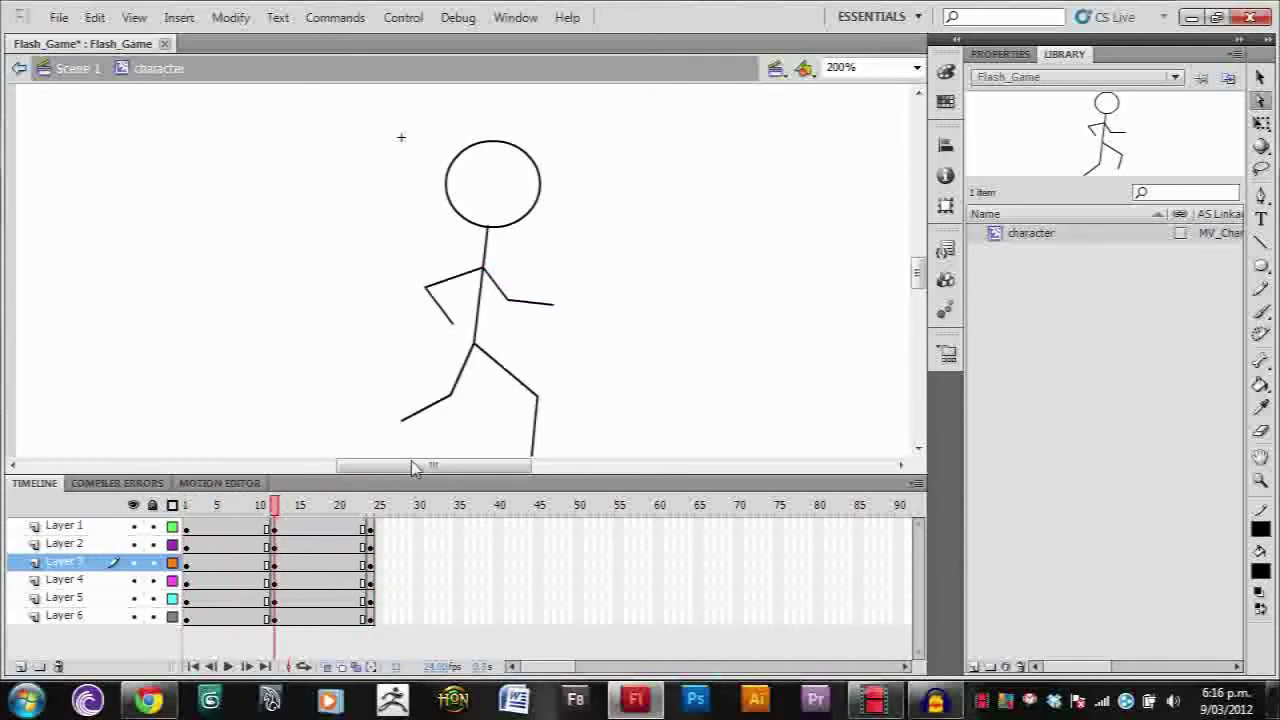
click(477, 325)
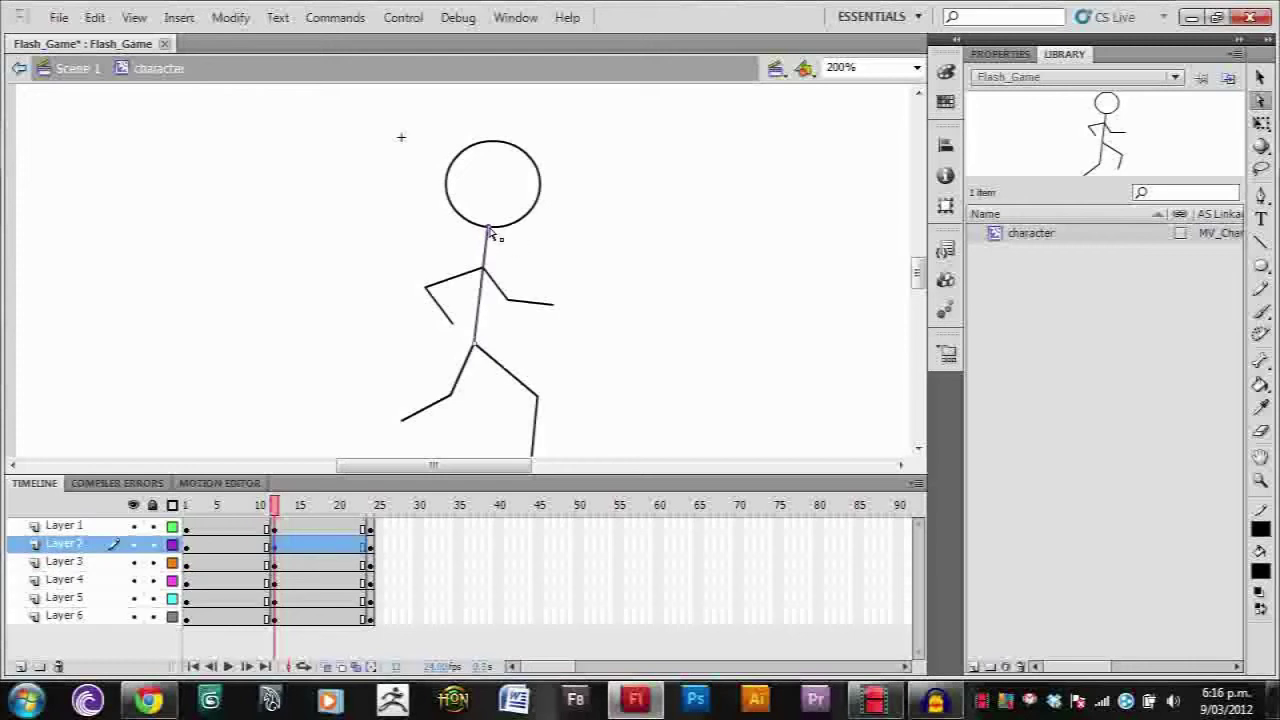
- Pull the torso's top point upright and move the head circle left above it
drag(488, 229, 474, 231)
click(542, 200)
drag(533, 202, 513, 200)
click(271, 506)
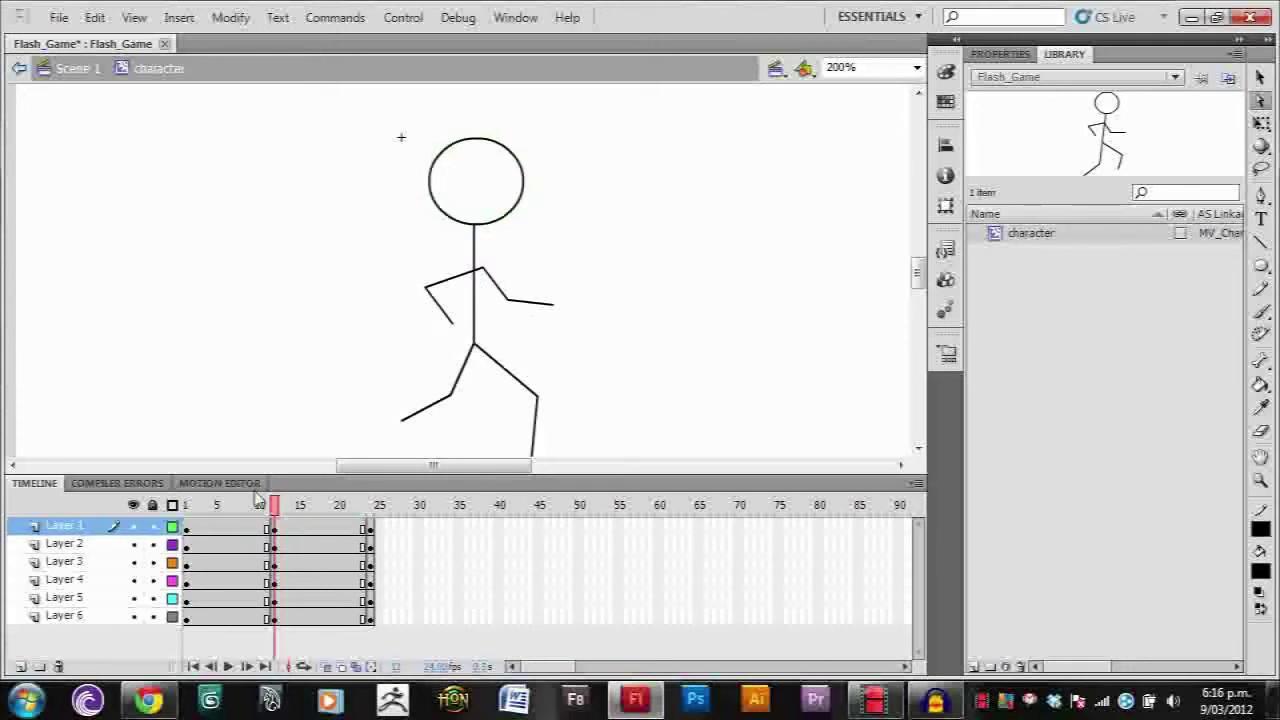
- Scrub and play the run cycle to preview the new torso and head pose
drag(271, 506, 437, 497)
key(Return)
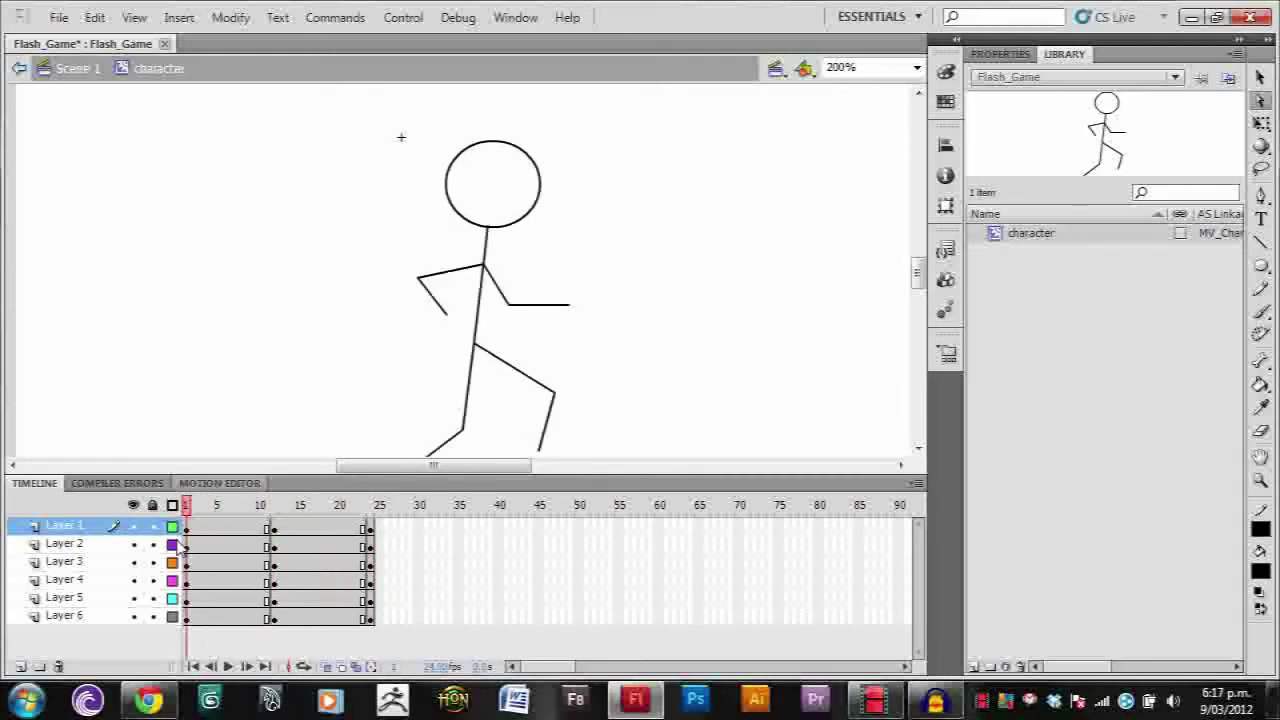
scroll(372, 409, down, 3)
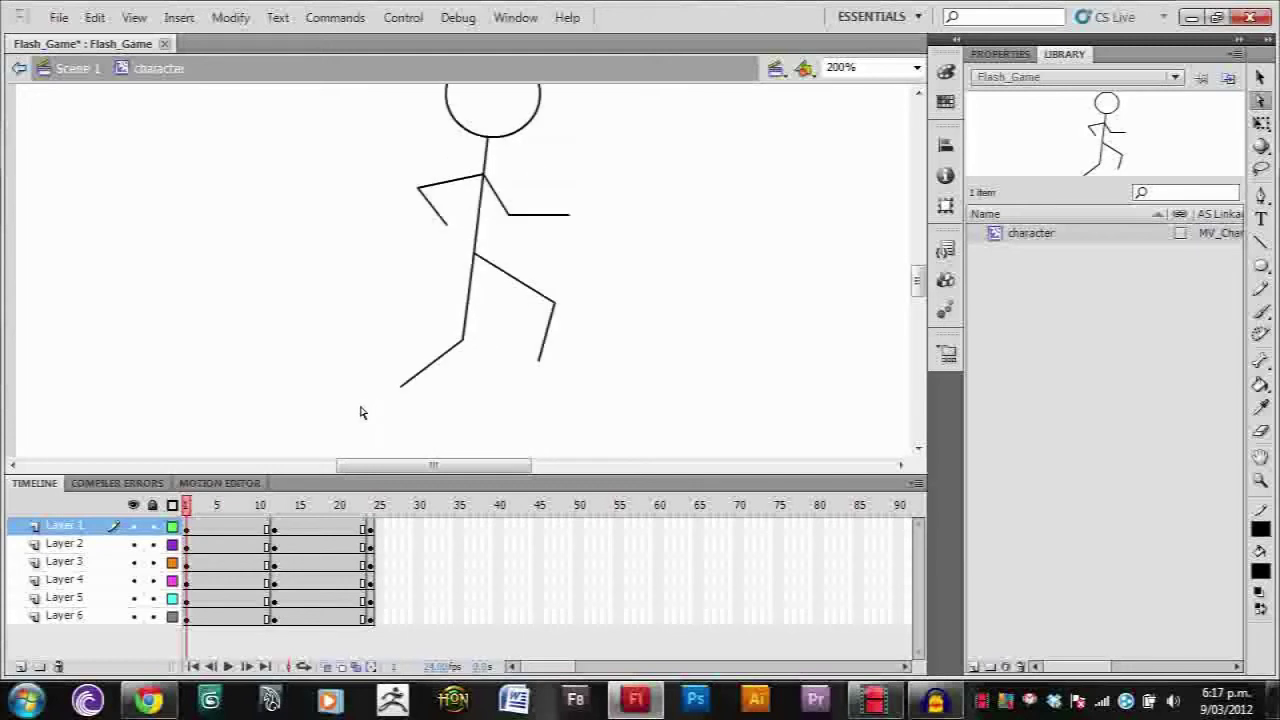
scroll(400, 134, up, 3)
click(209, 528)
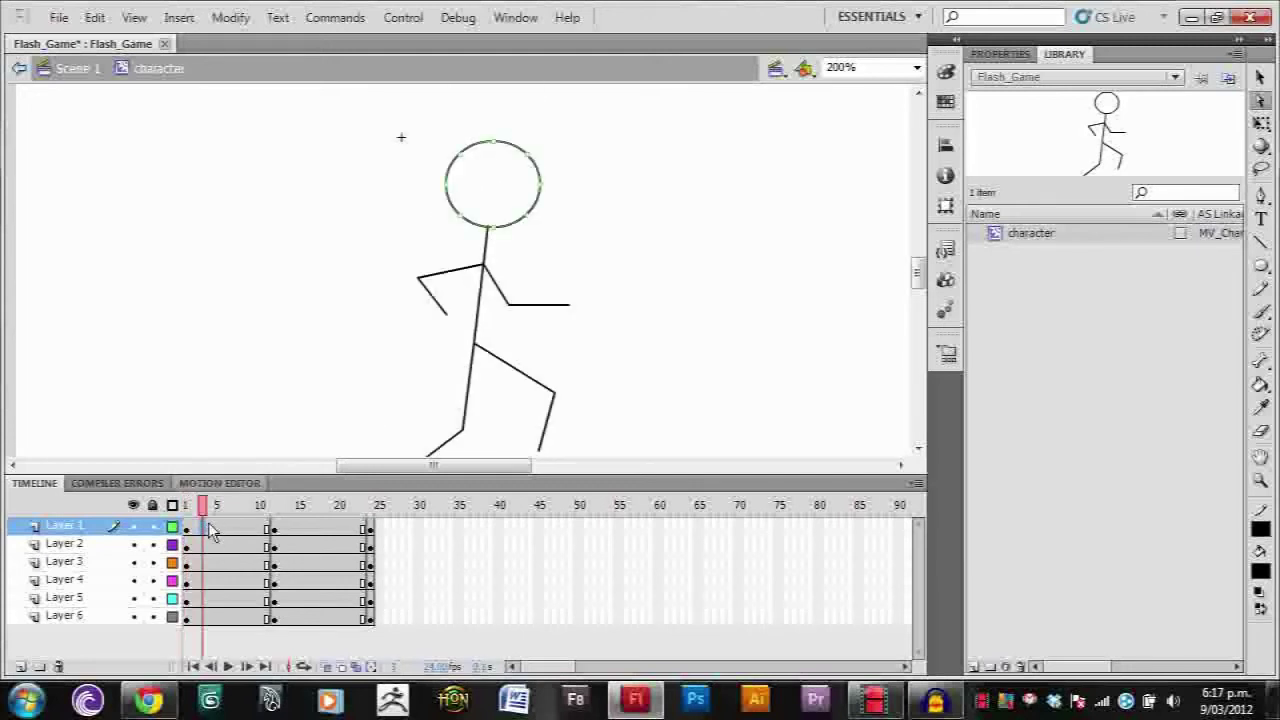
key(Return)
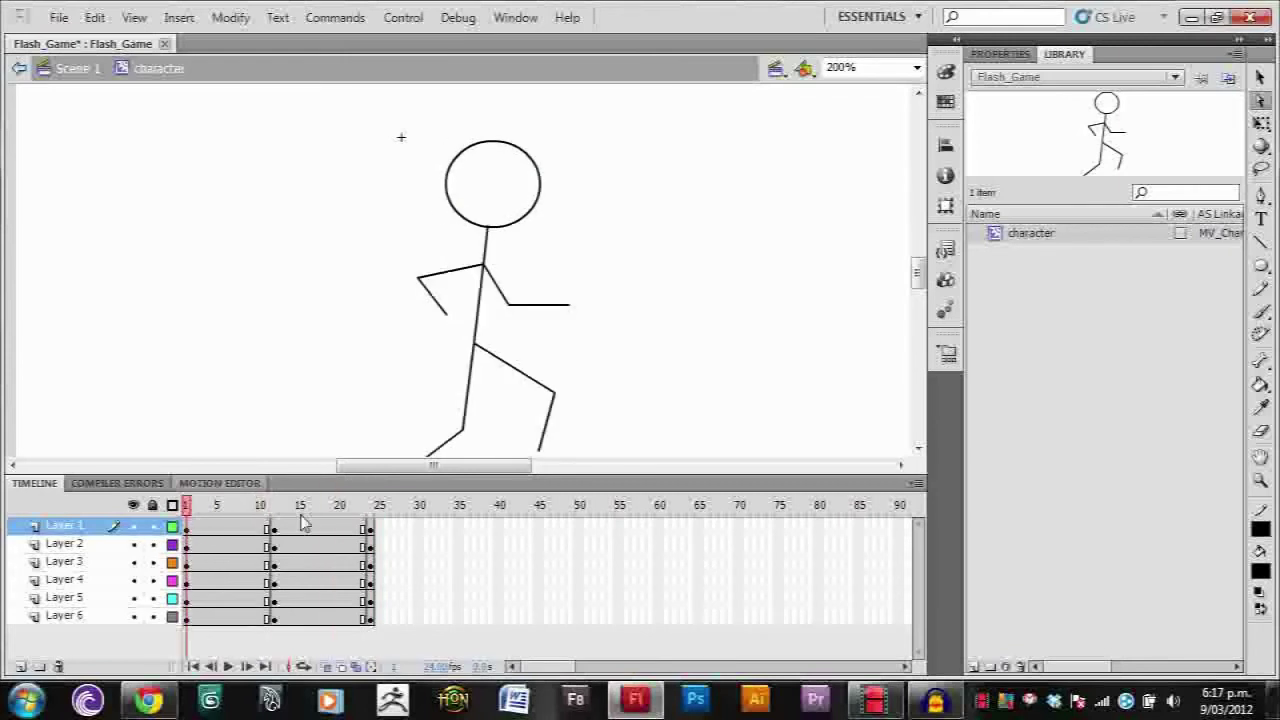
scroll(323, 389, down, 3)
scroll(915, 280, up, 2)
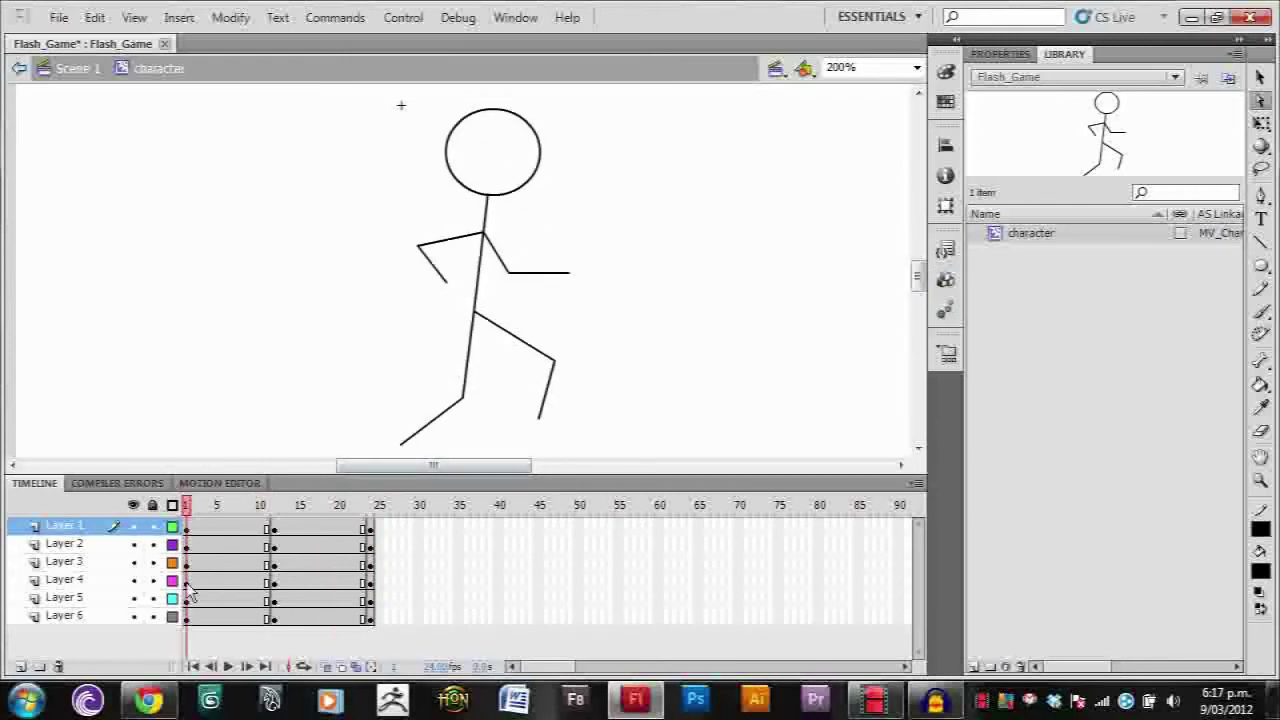
click(66, 614)
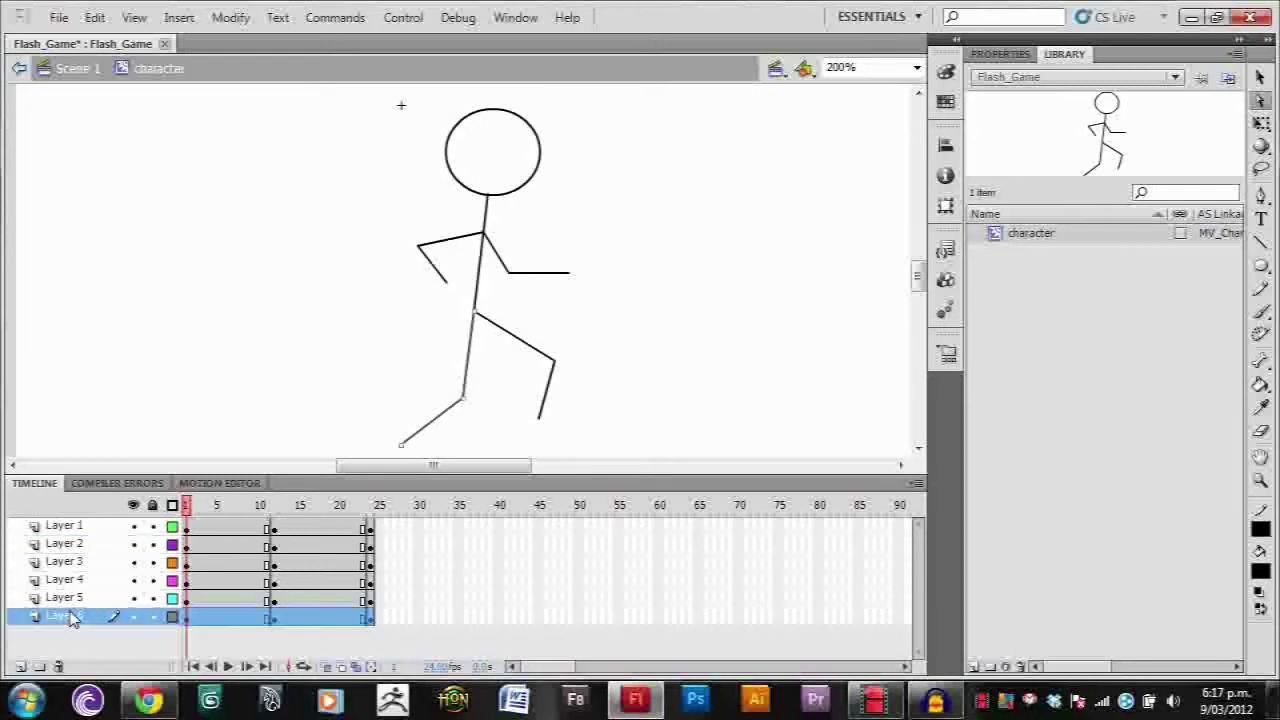
- Add a shape tween to Layer 6's leg and scrub to preview it
right_click(188, 619)
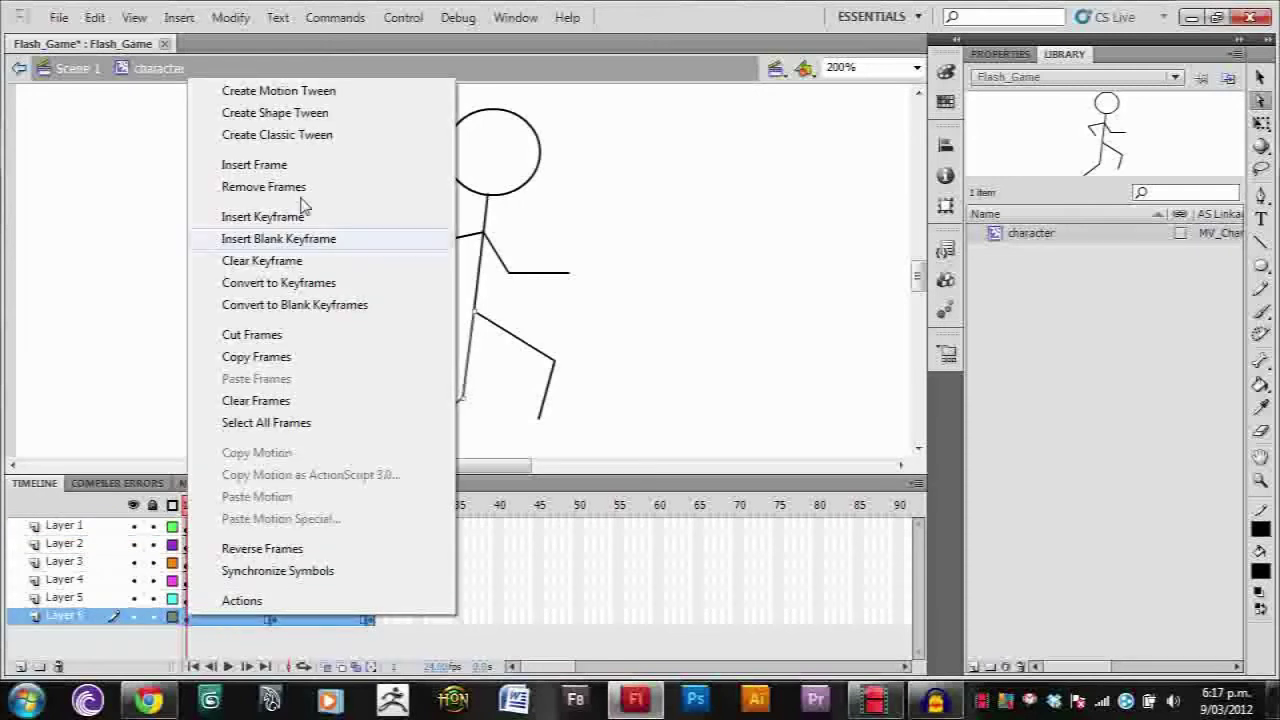
click(331, 118)
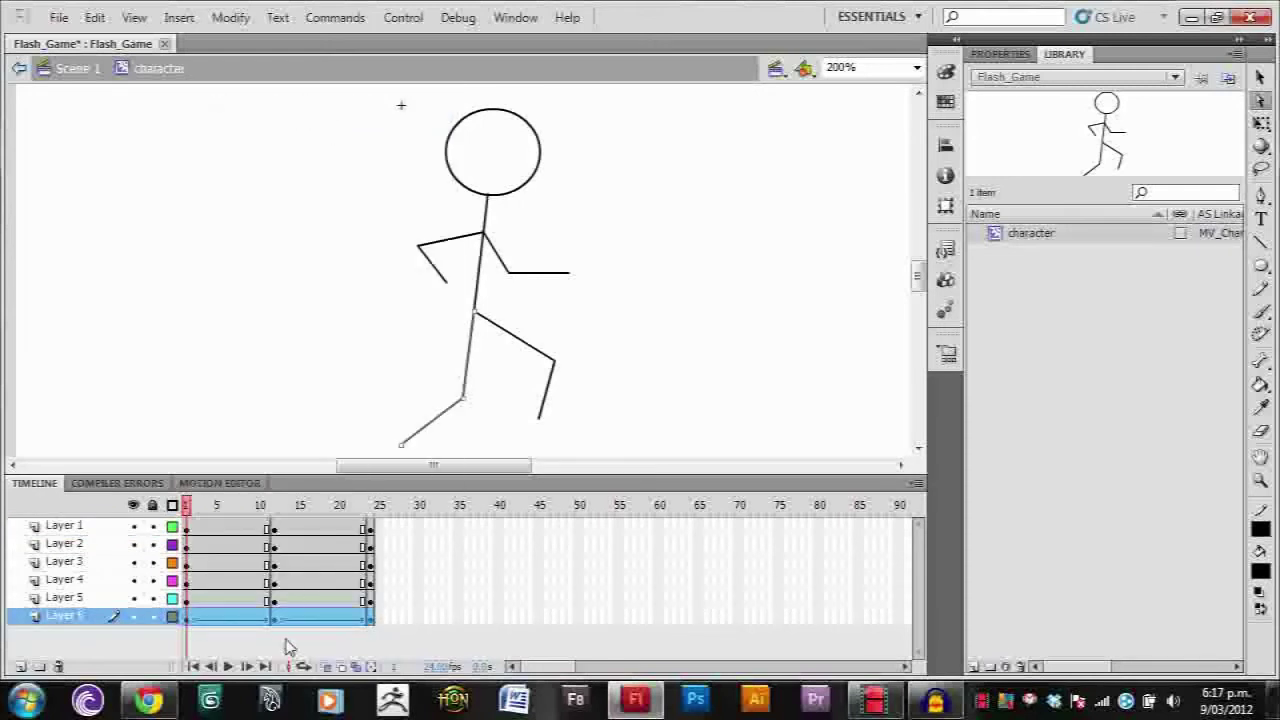
click(290, 632)
drag(190, 510, 185, 592)
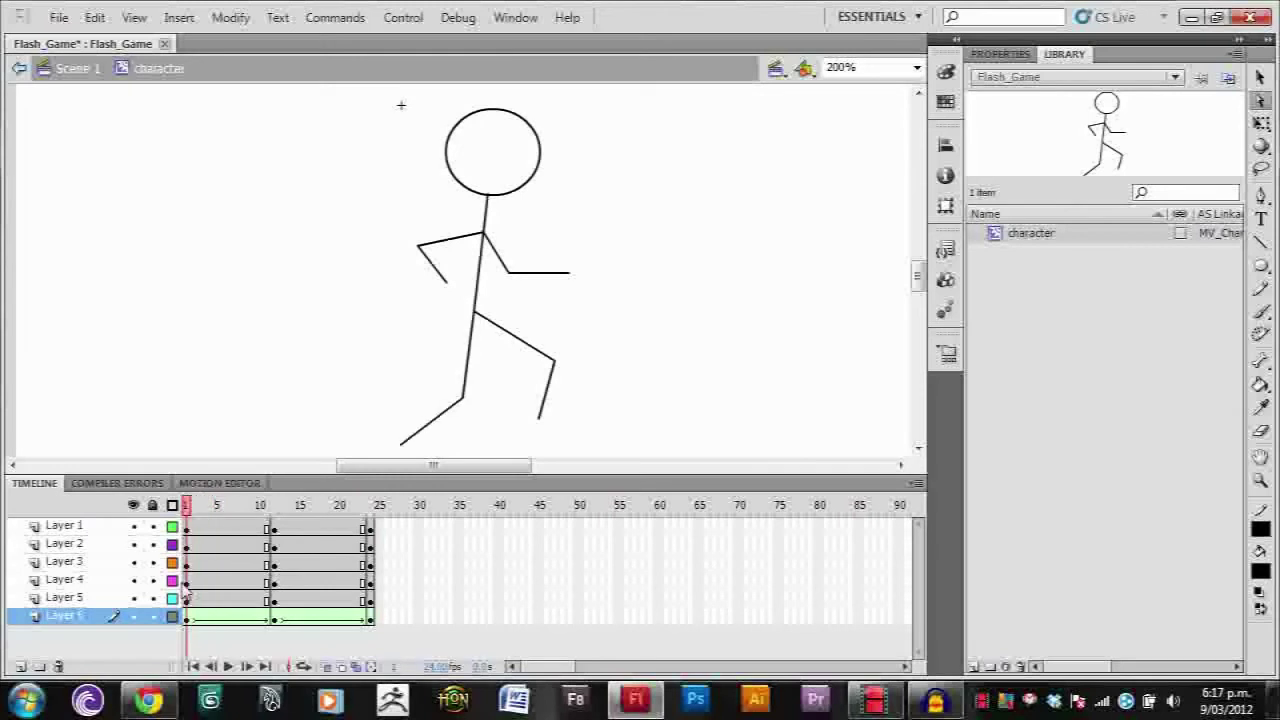
- Add shape tweens to both spans of Layer 5's leg and play the legs
right_click(186, 597)
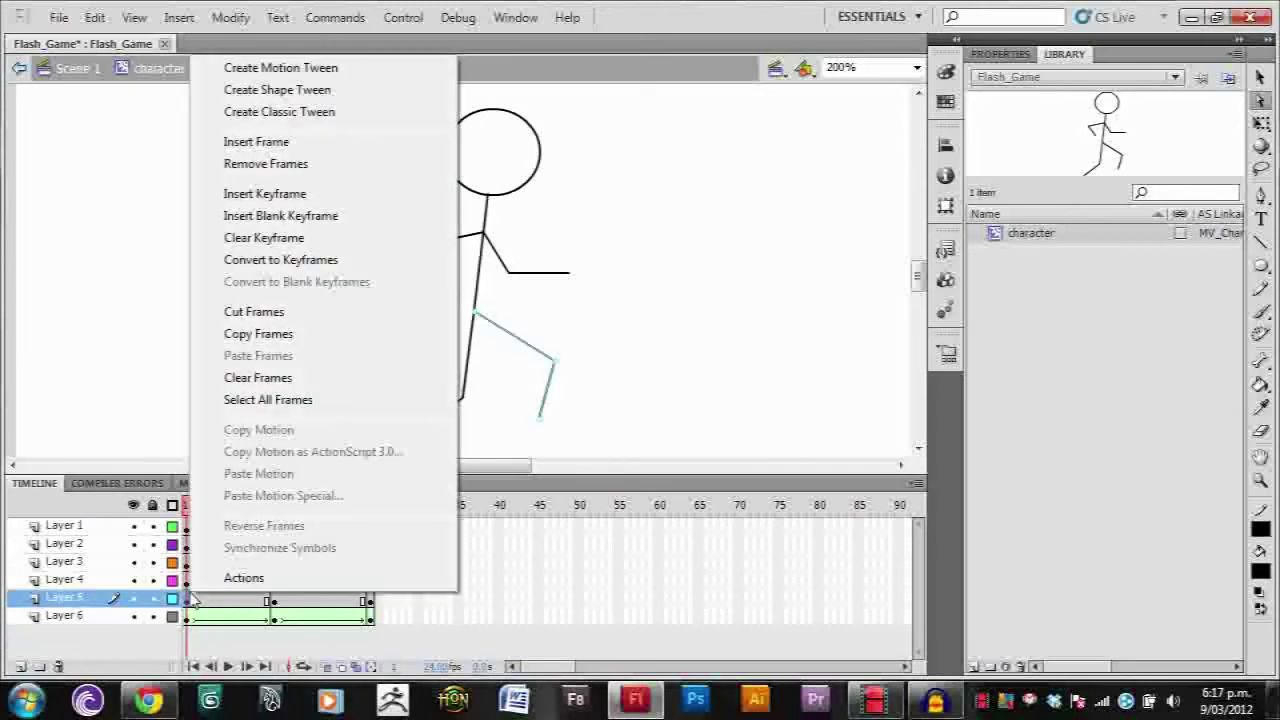
click(293, 95)
right_click(290, 600)
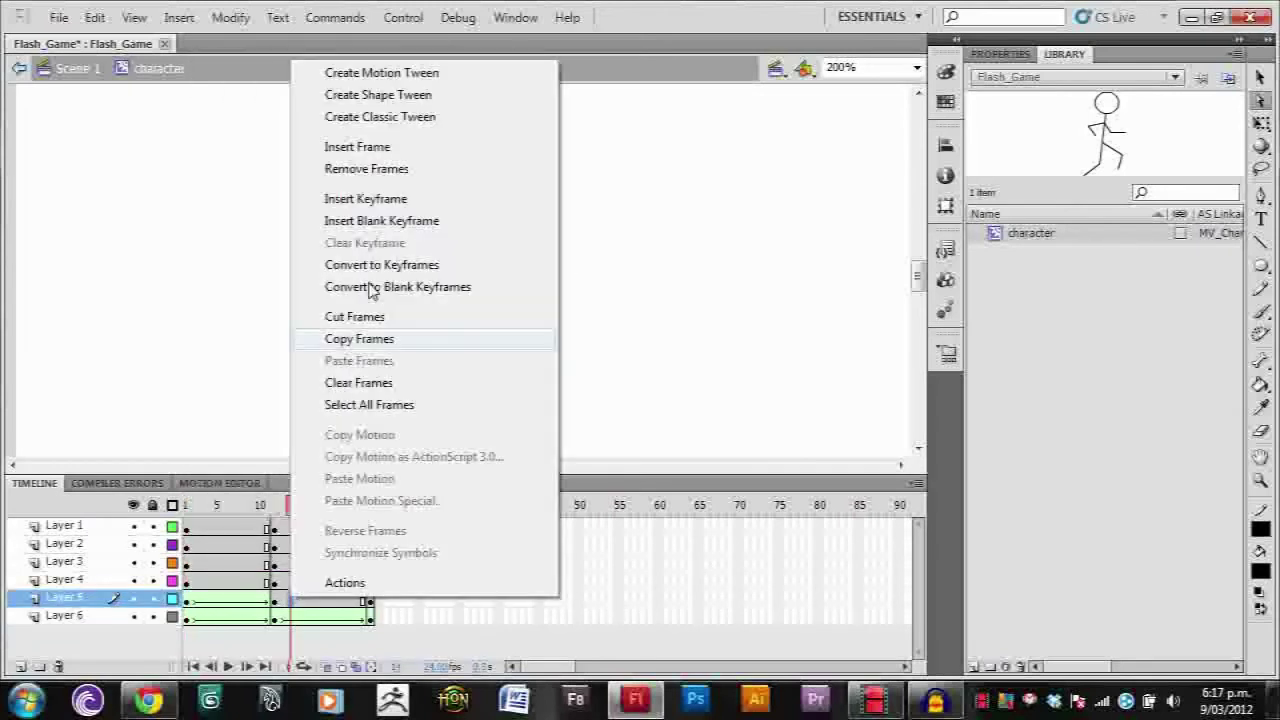
click(380, 94)
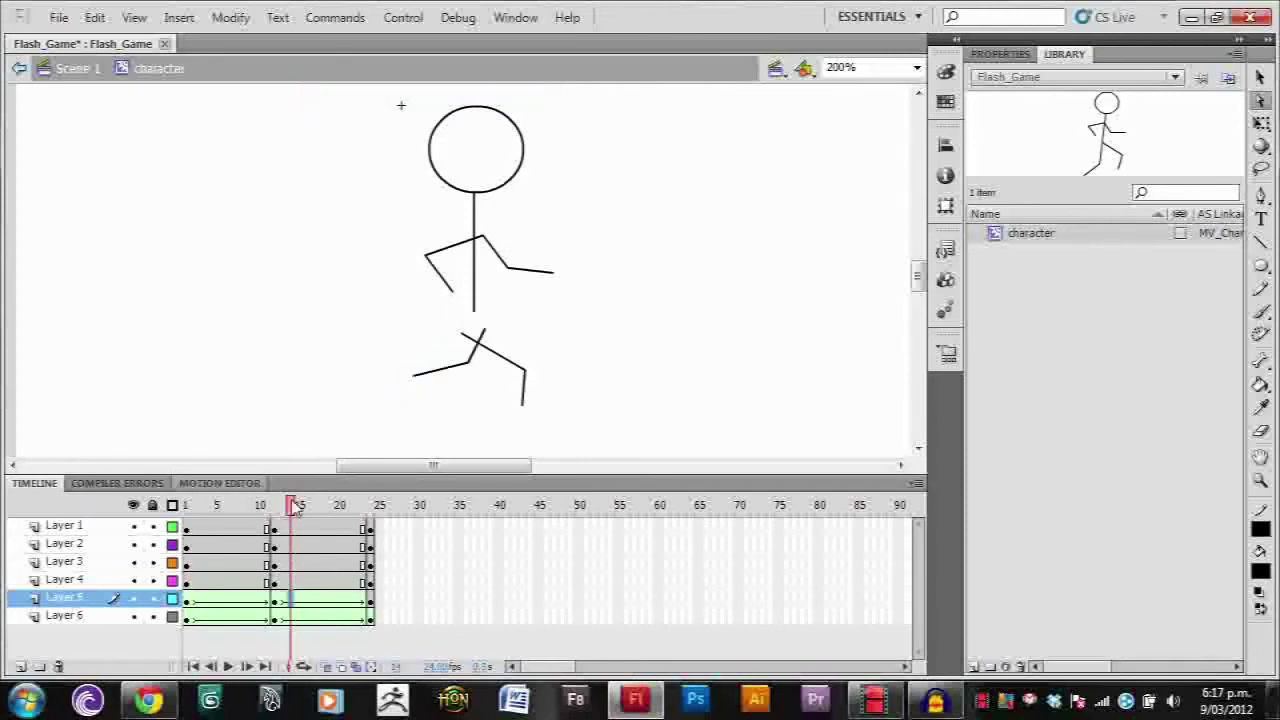
key(Return)
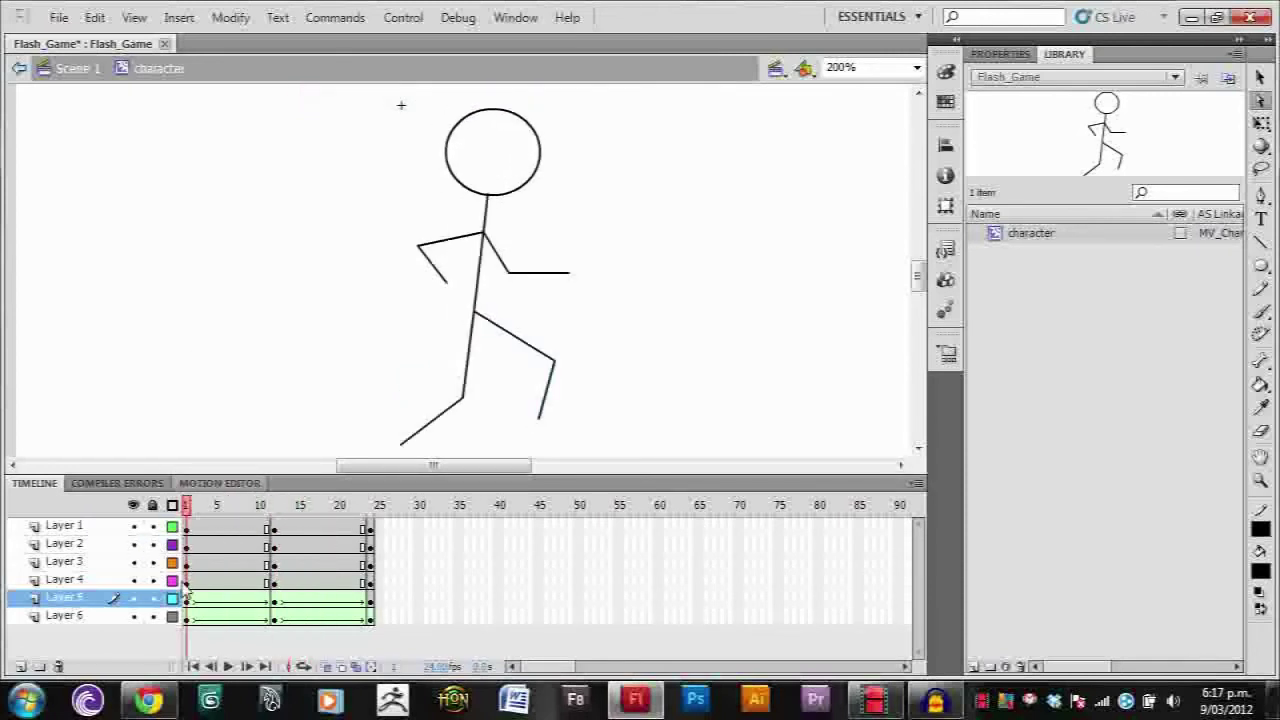
- Add a shape tween to the first span of Layer 3's arm
click(194, 564)
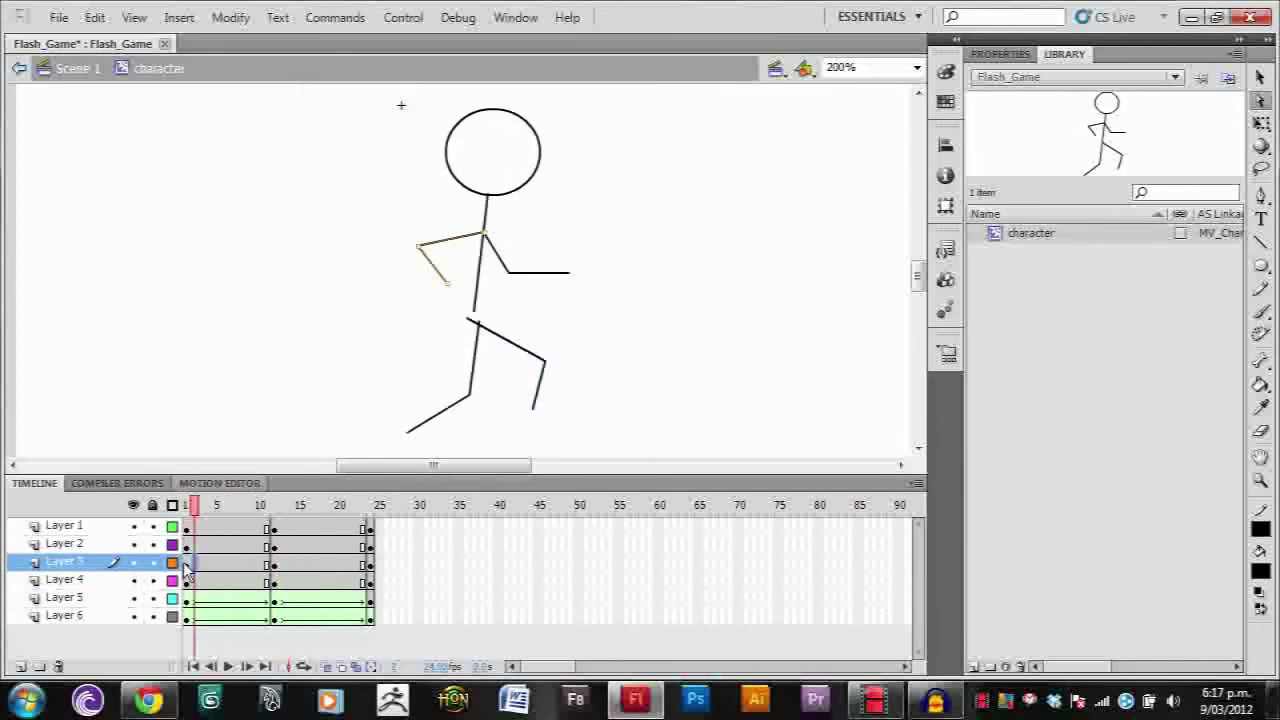
click(202, 565)
right_click(204, 565)
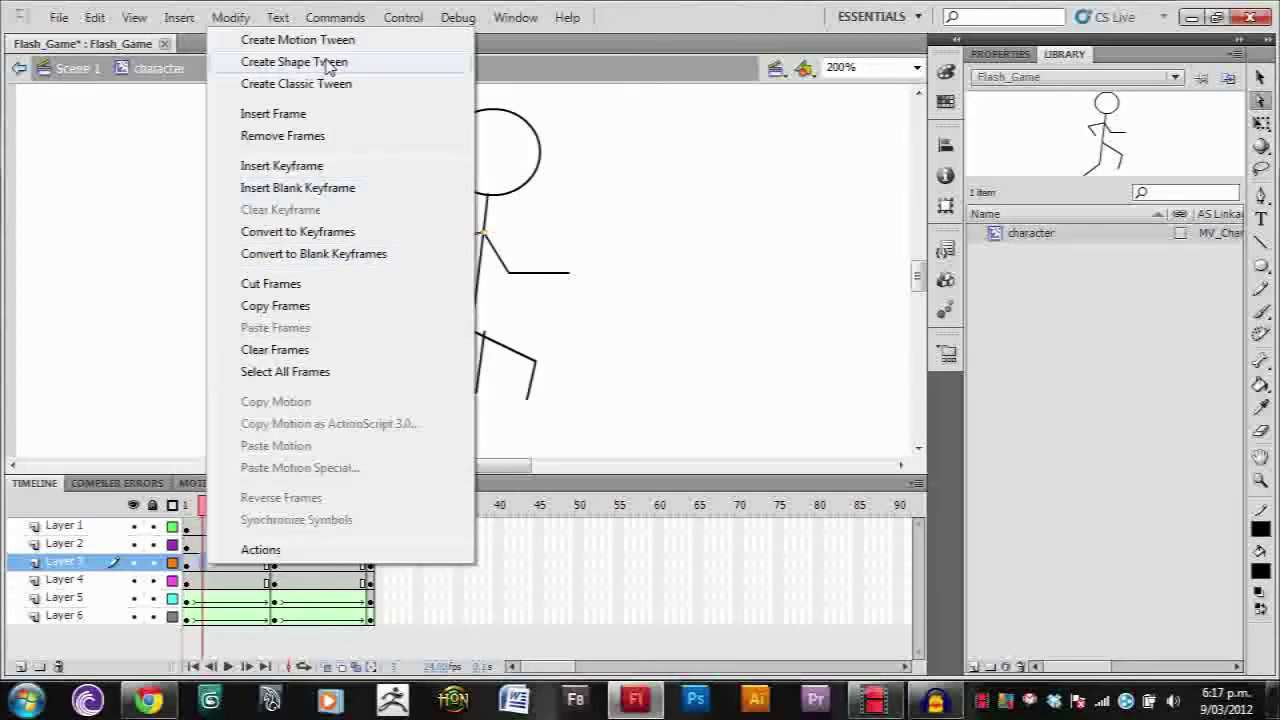
click(324, 568)
click(314, 565)
right_click(314, 565)
key(Escape)
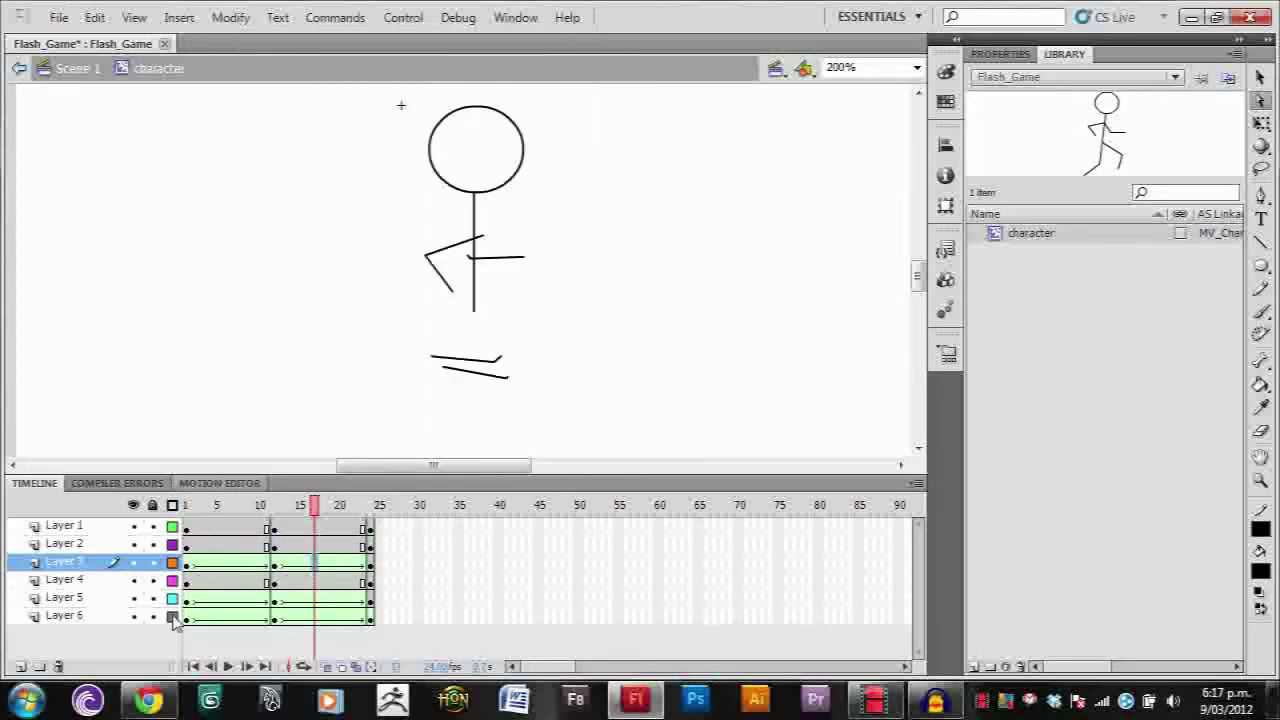
- Add shape tweens to both spans of Layer 4, preview, and return to frame 1
right_click(228, 582)
click(343, 80)
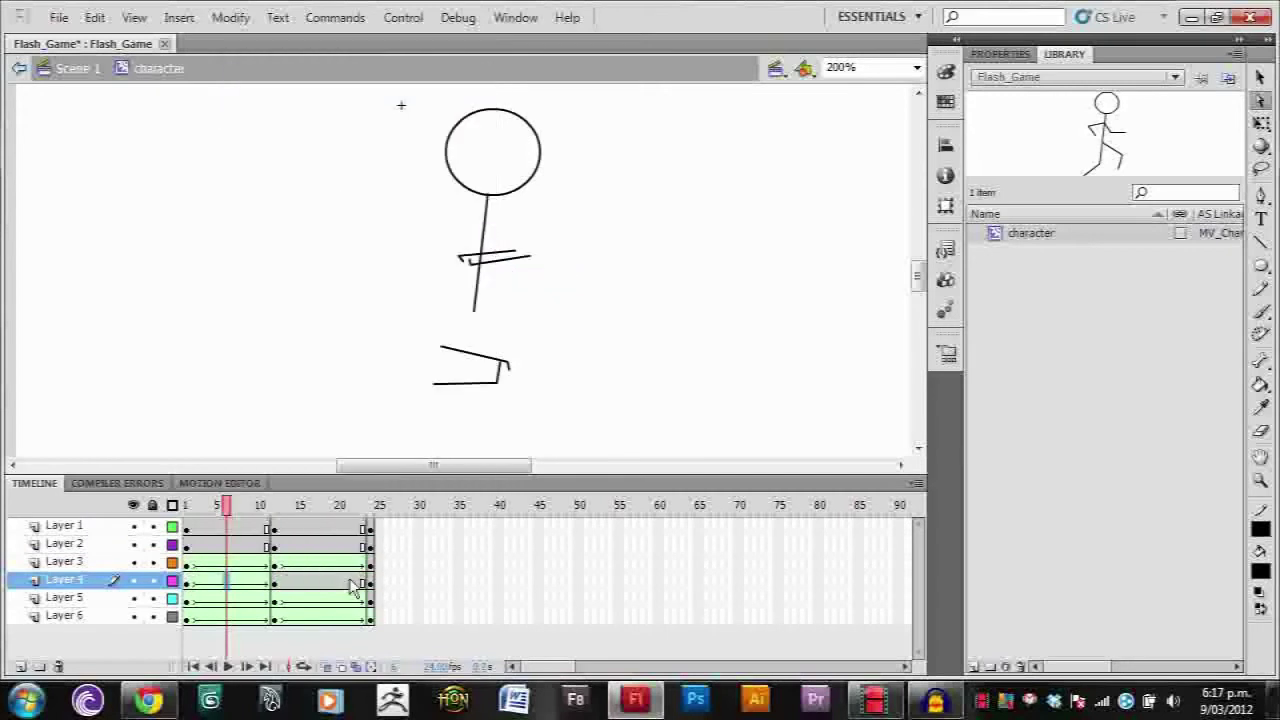
right_click(331, 580)
click(423, 77)
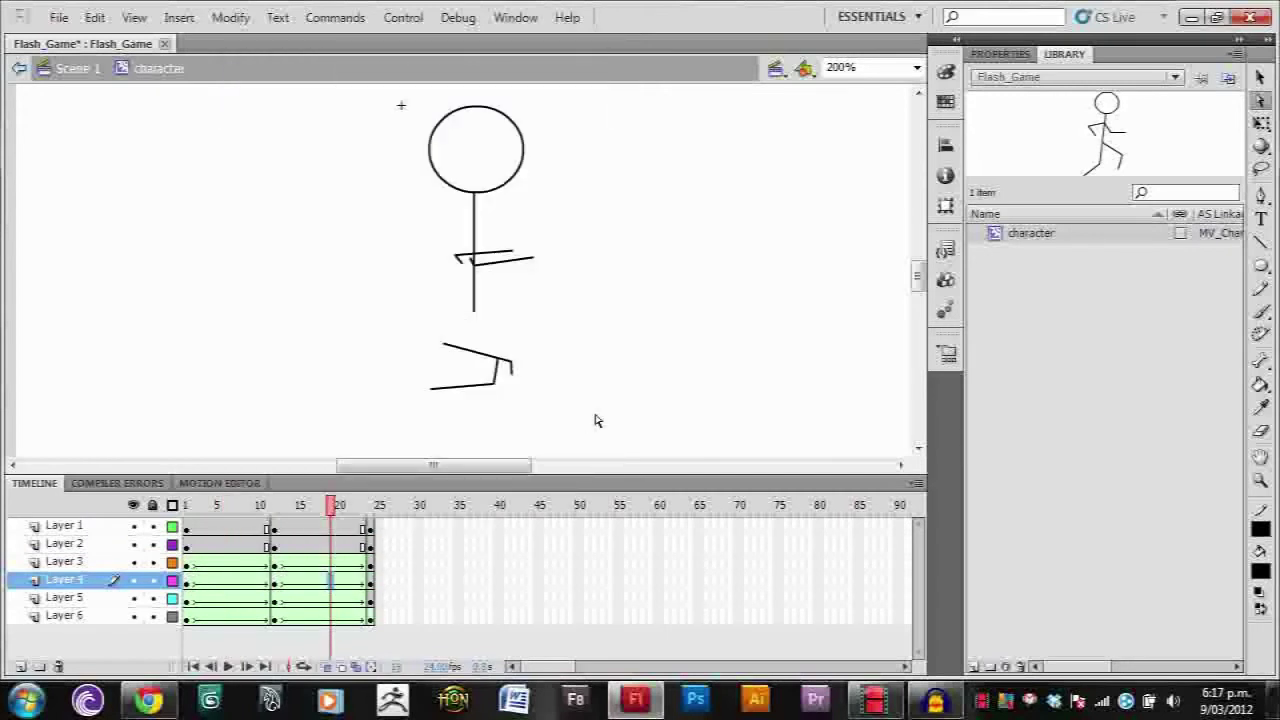
drag(335, 515, 148, 596)
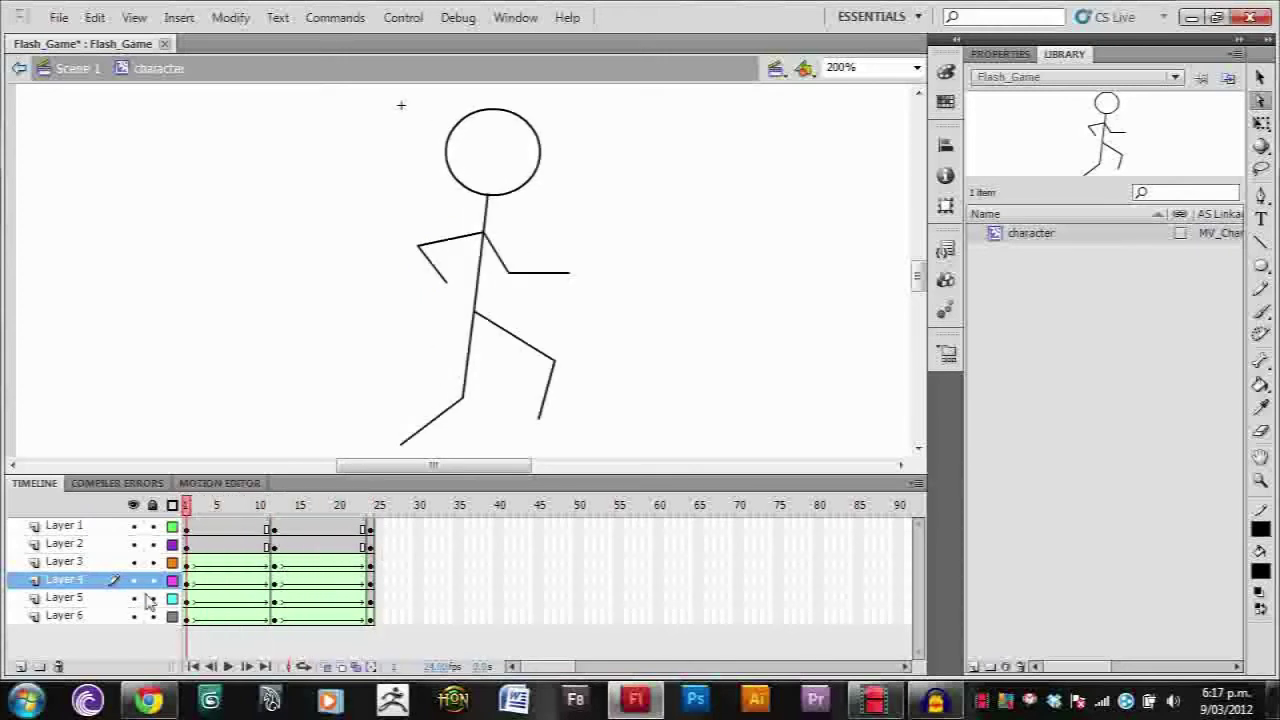
click(192, 618)
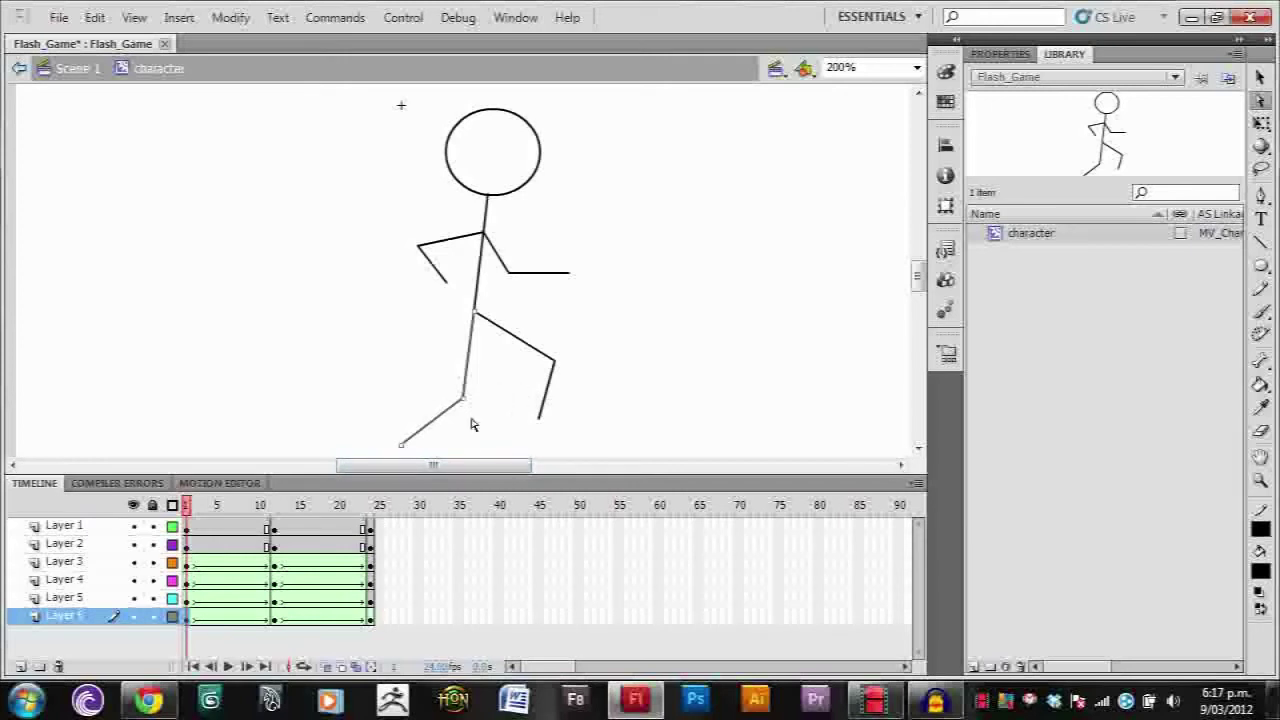
- Hide Layers 1–5 and select the two-segment leg line on Layer 6
scroll(511, 421, down, 3)
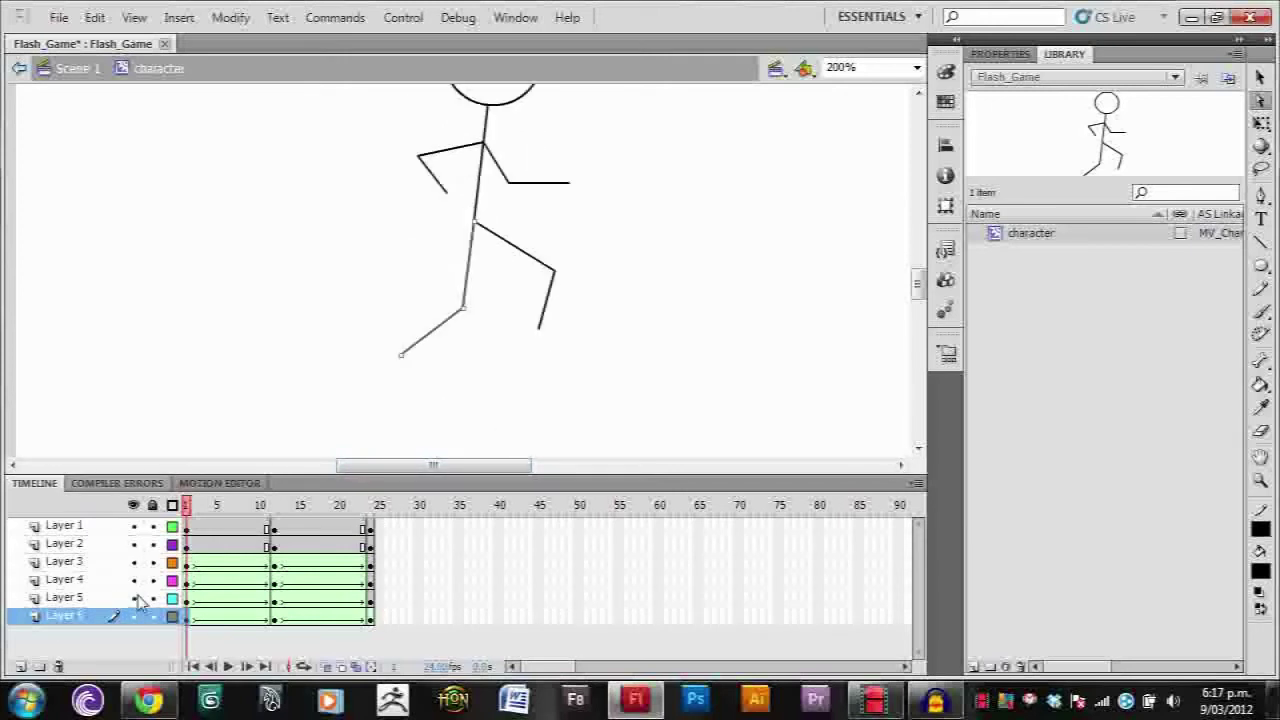
drag(134, 598, 137, 508)
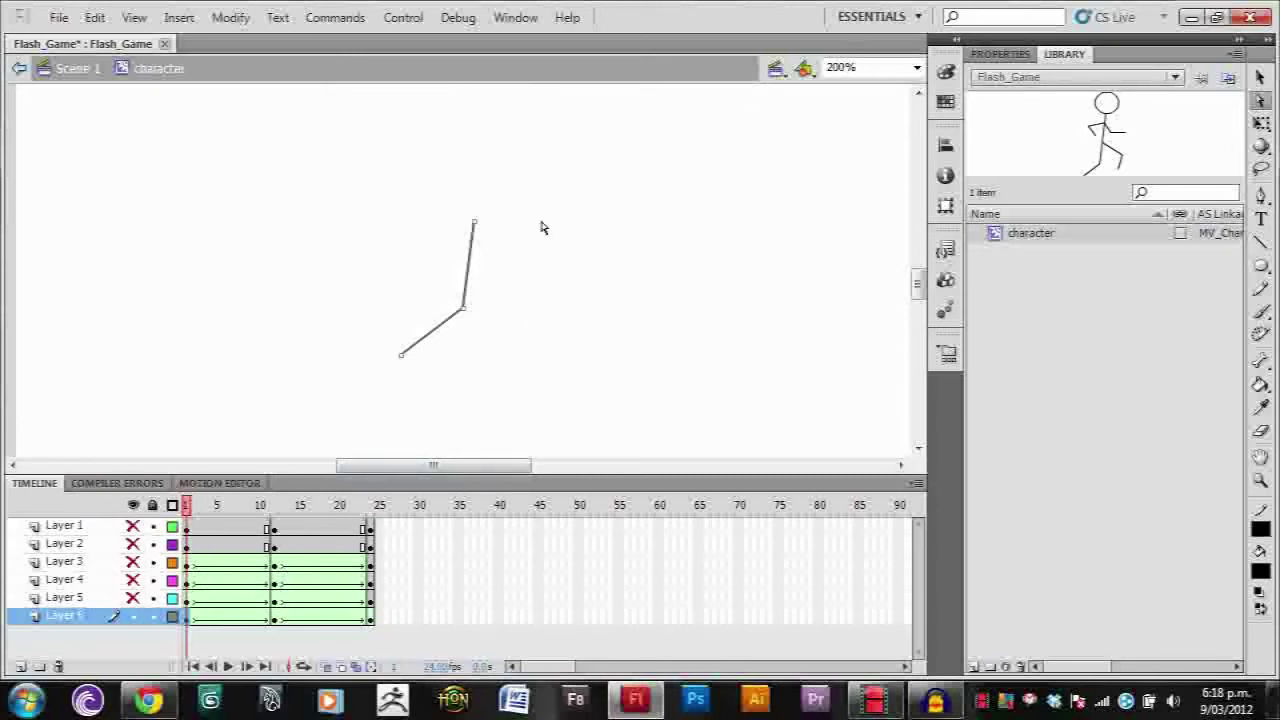
click(476, 238)
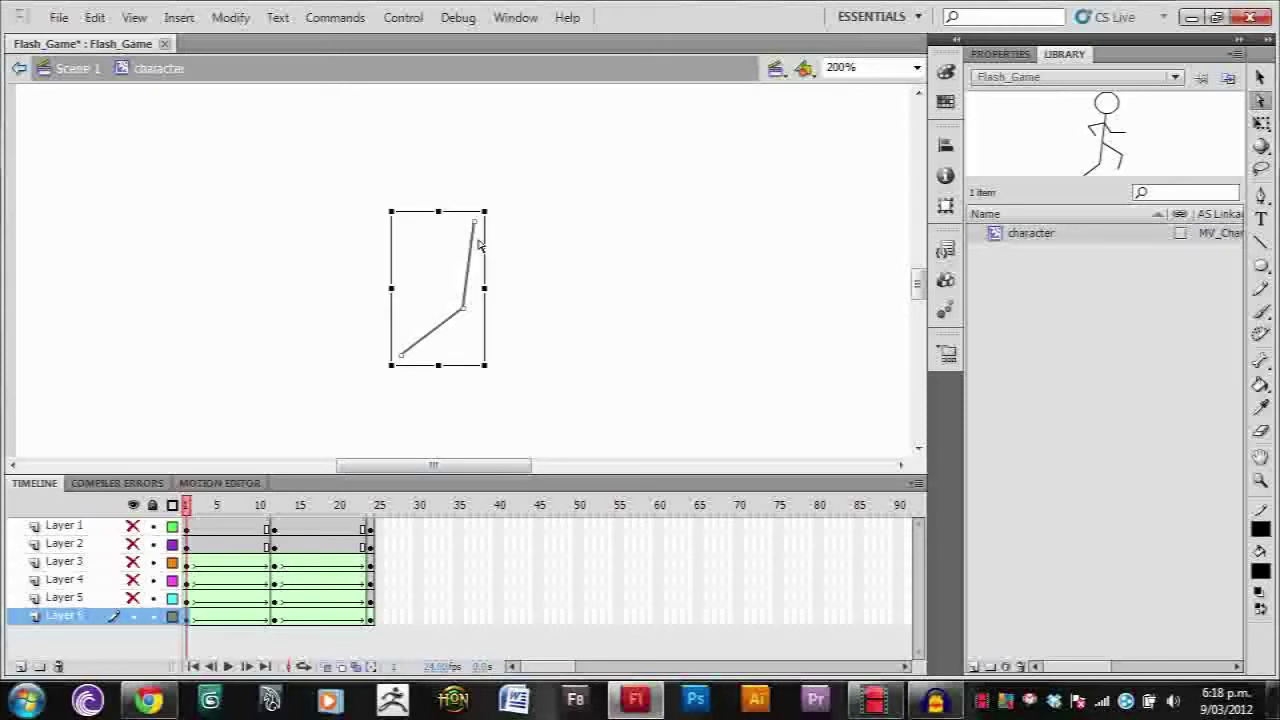
key(v)
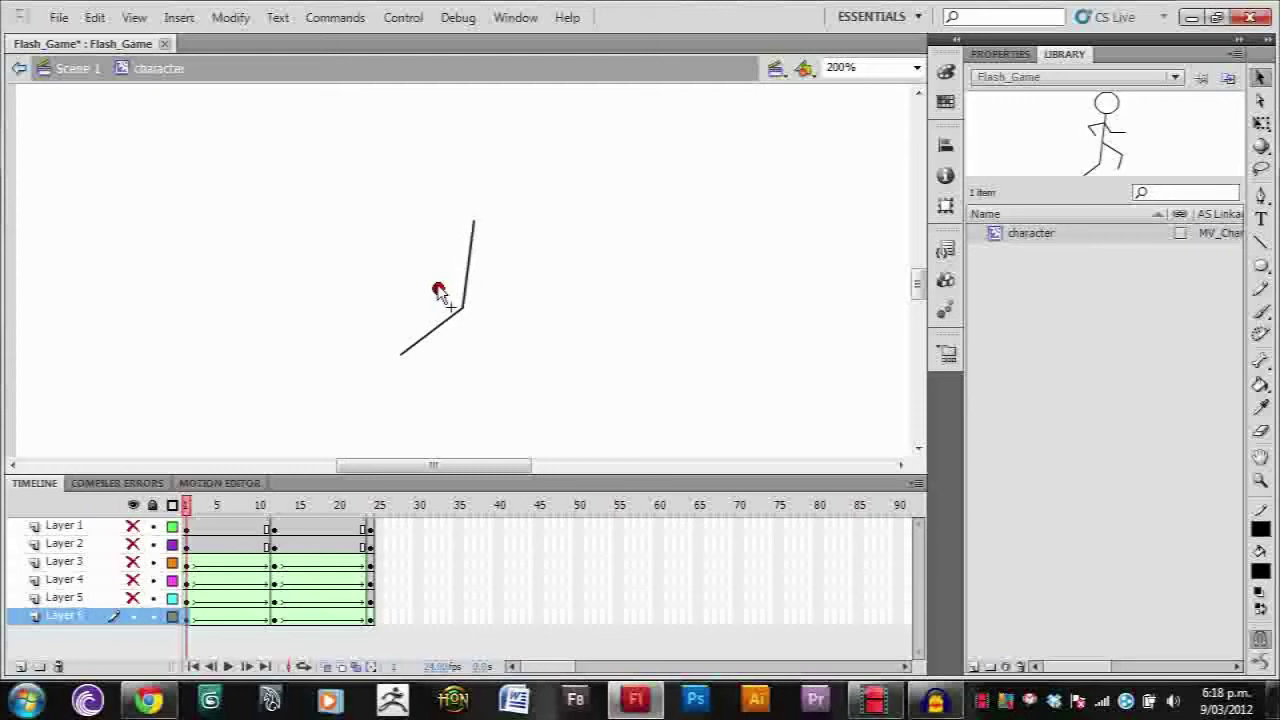
- Place the two shape hints on the leg line's lower and top ends
drag(438, 289, 402, 357)
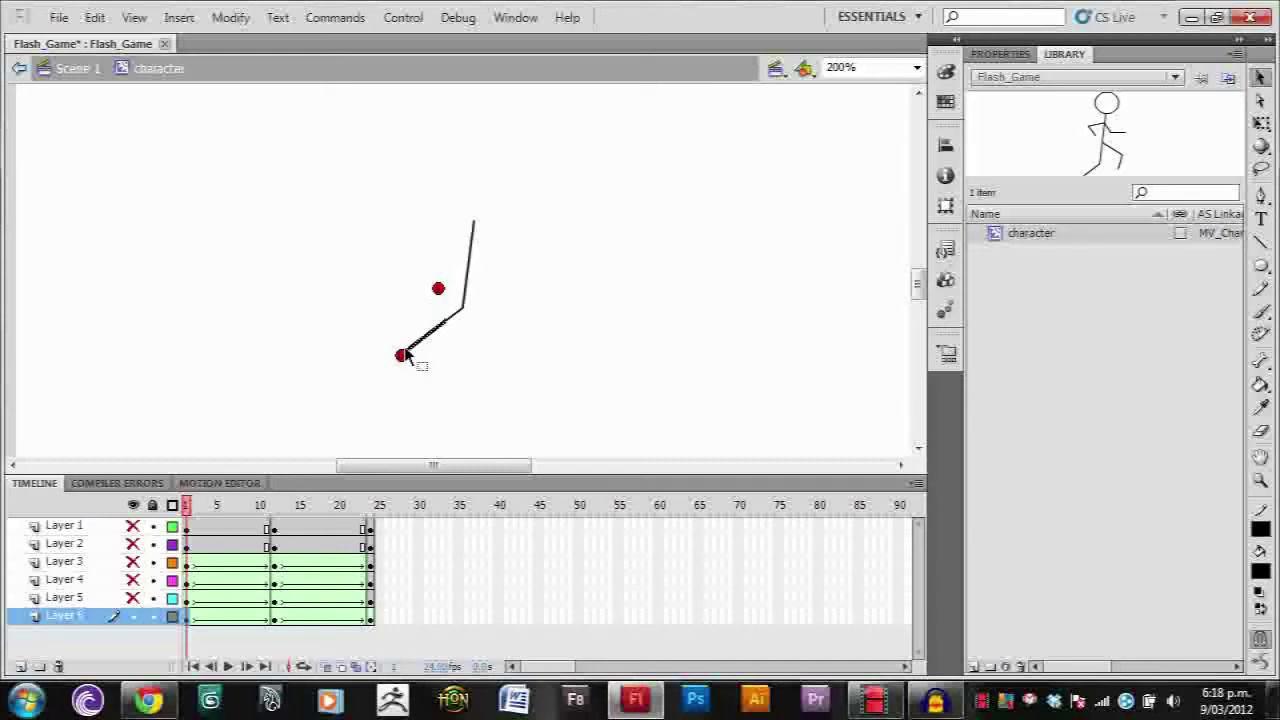
drag(440, 299, 475, 233)
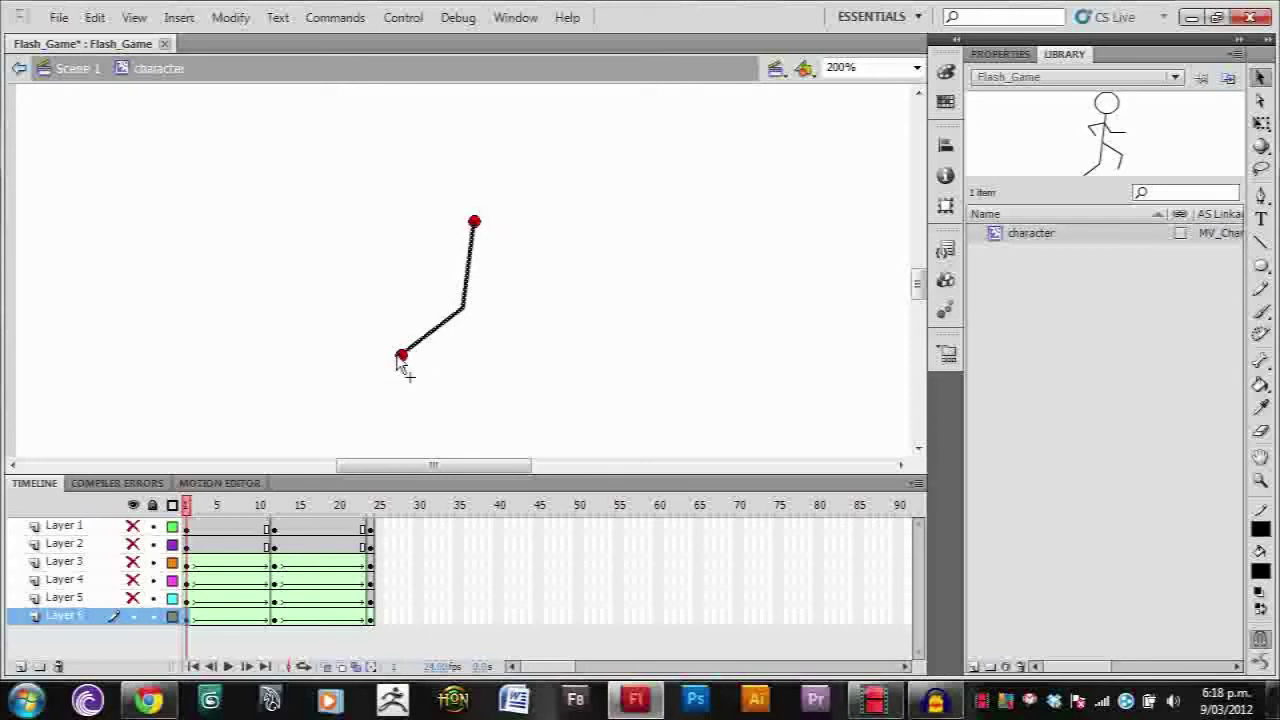
click(175, 18)
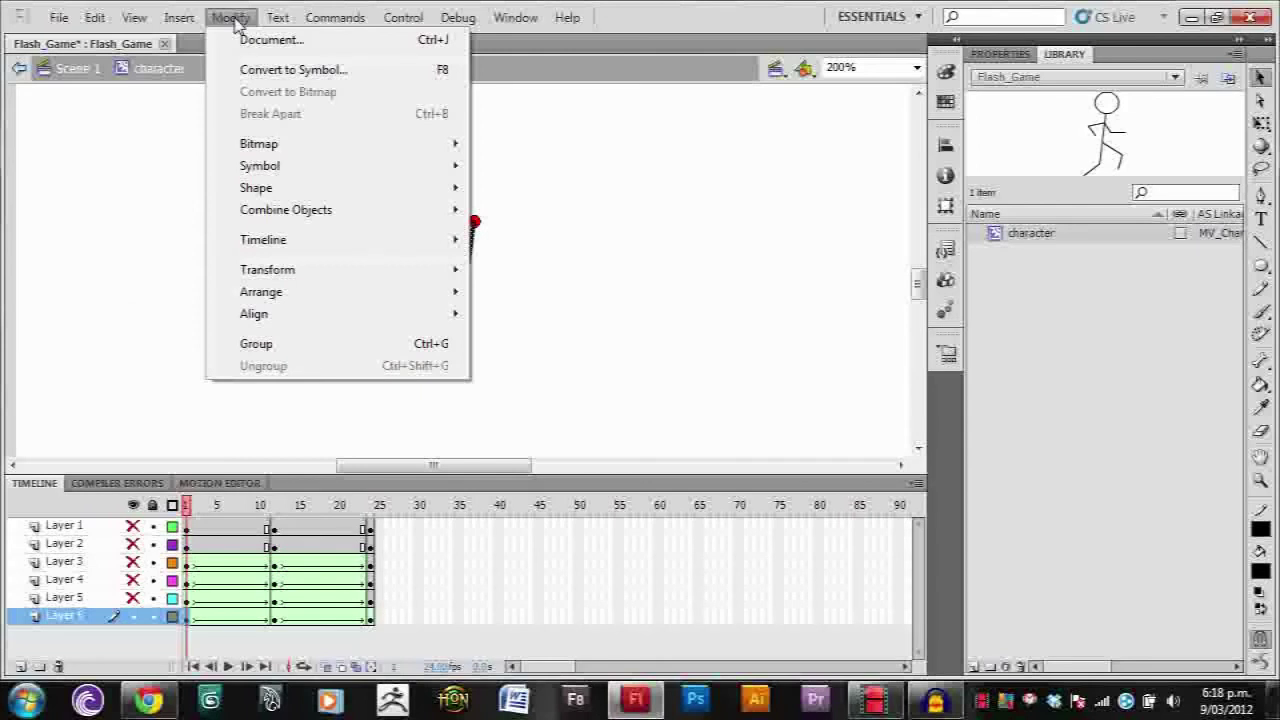
mouse_move(284, 320)
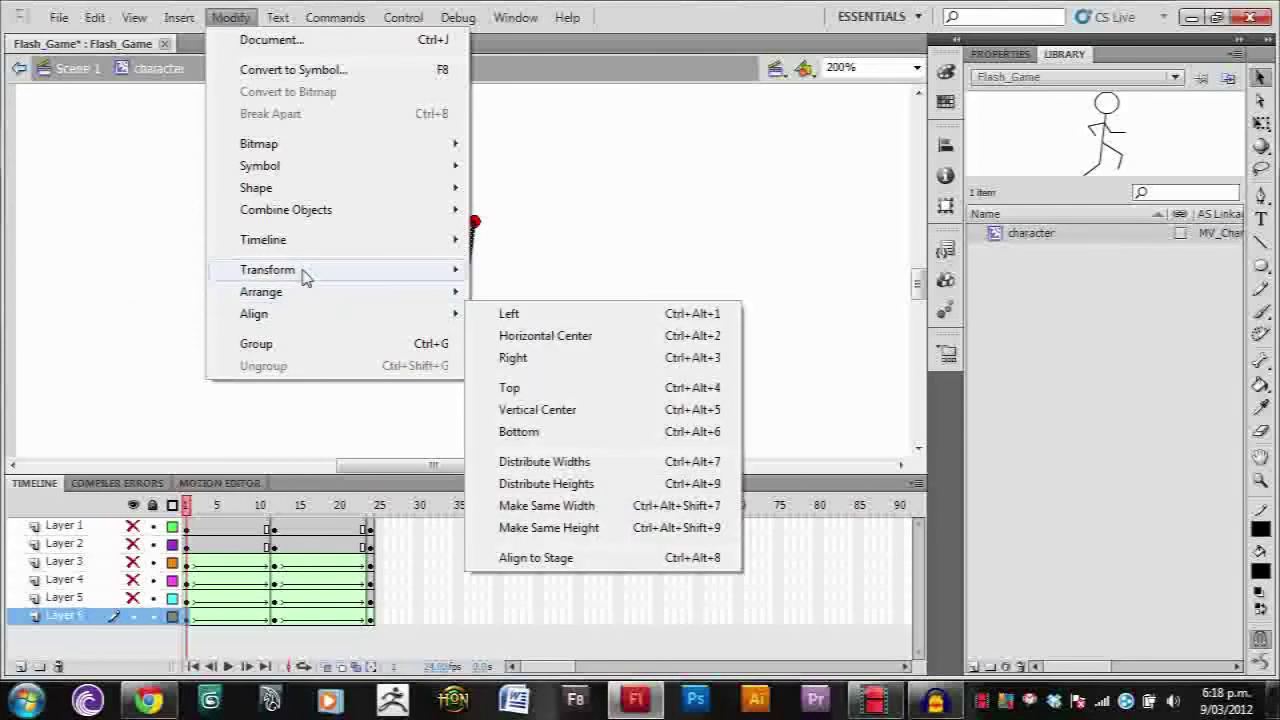
mouse_move(287, 191)
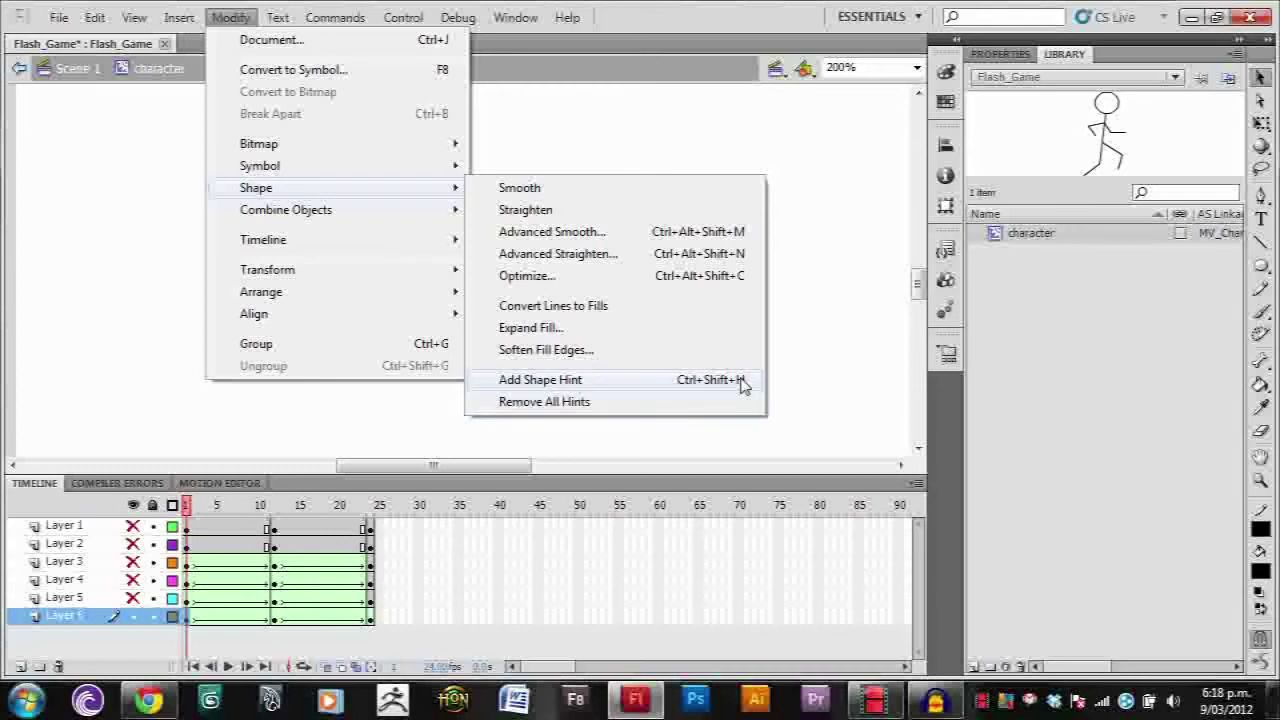
click(588, 337)
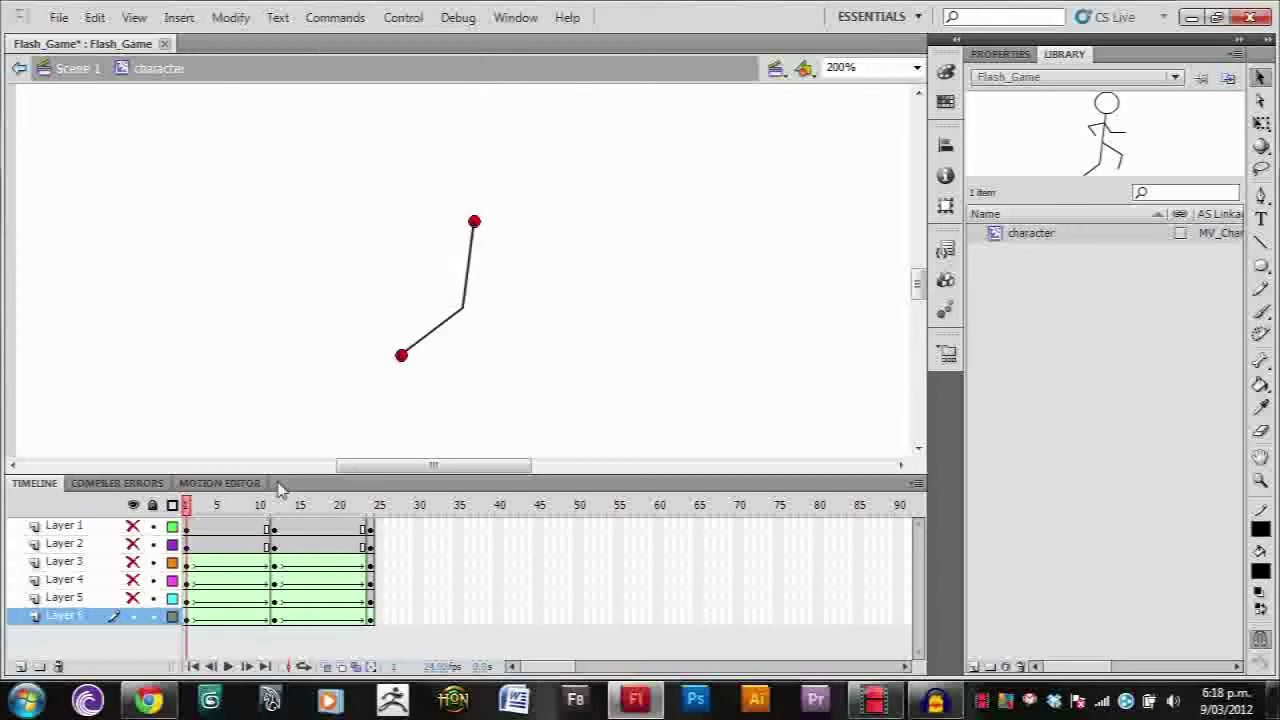
- At frame 12, pin the shape hints to the leg's bottom and top ends
drag(186, 505, 276, 526)
drag(507, 280, 532, 334)
drag(507, 280, 474, 221)
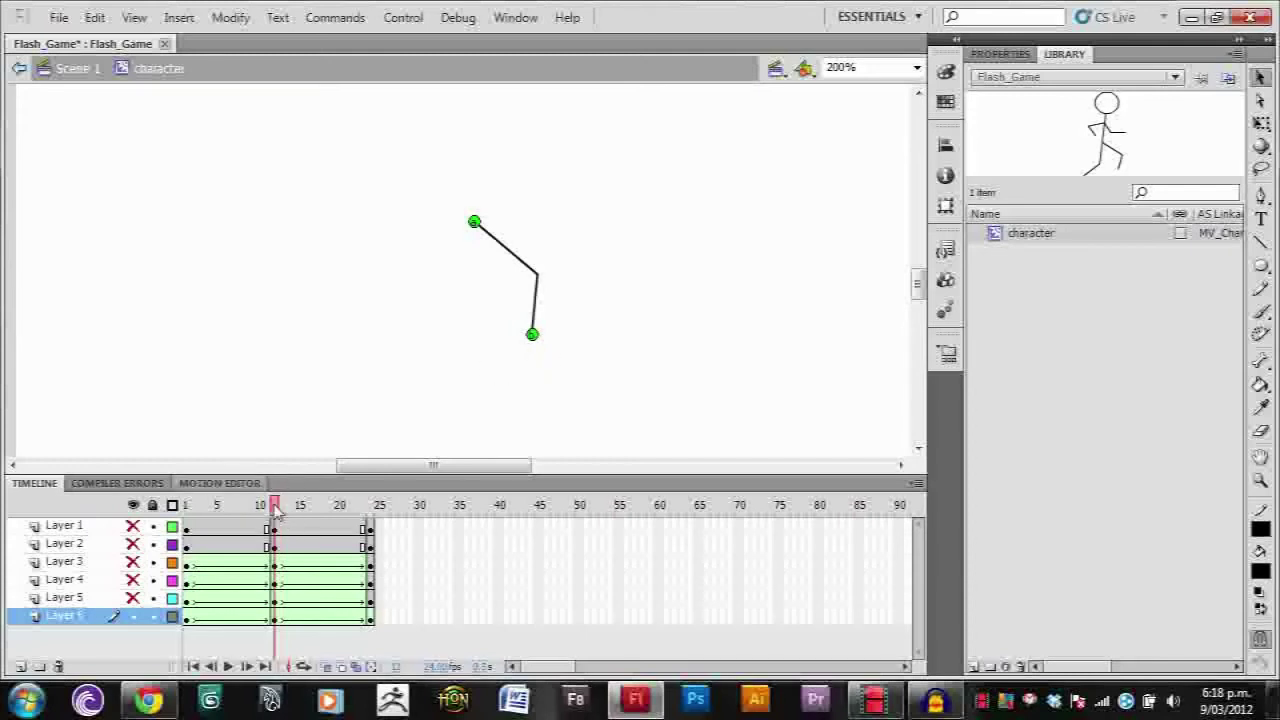
drag(275, 512, 274, 566)
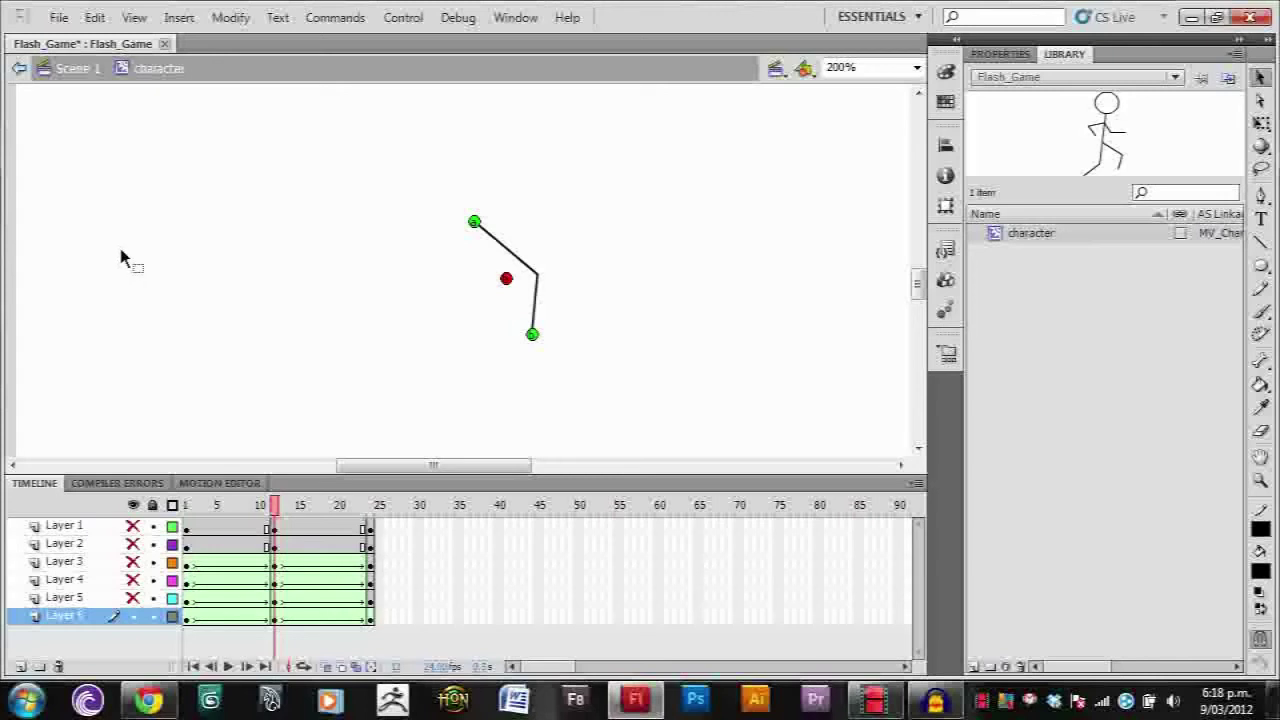
click(531, 335)
click(474, 222)
- Match the lower shape hint at frame 24, preview the tween, and unhide all layers
drag(275, 512, 371, 512)
drag(438, 288, 401, 355)
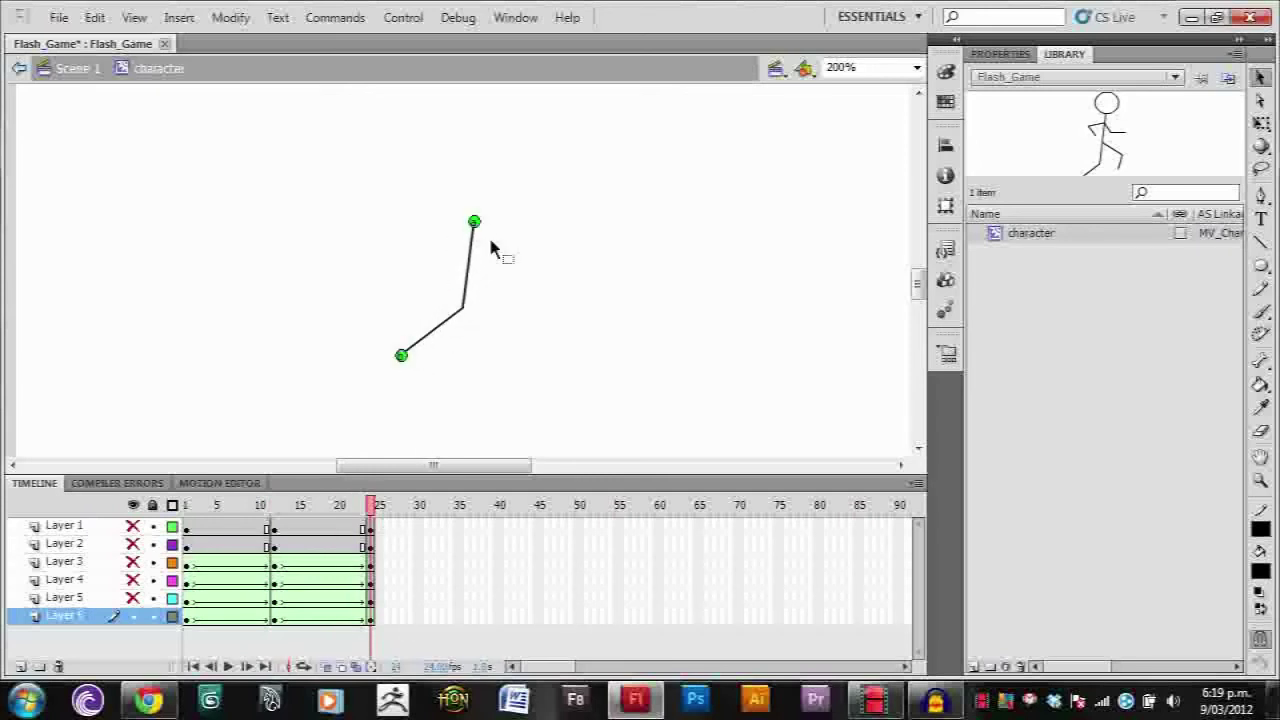
drag(380, 522, 185, 515)
drag(134, 597, 134, 525)
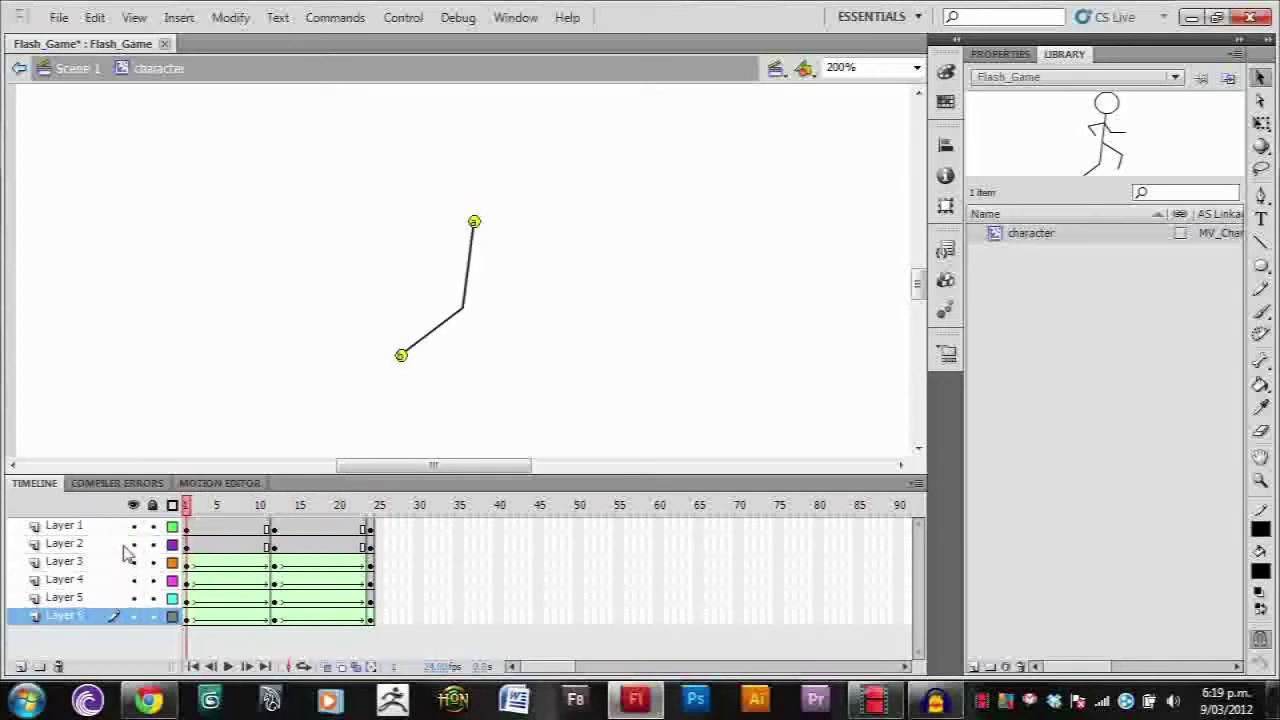
- Select Layer 3's arm and scrub around frames 7 and 3 to check its pose
click(188, 598)
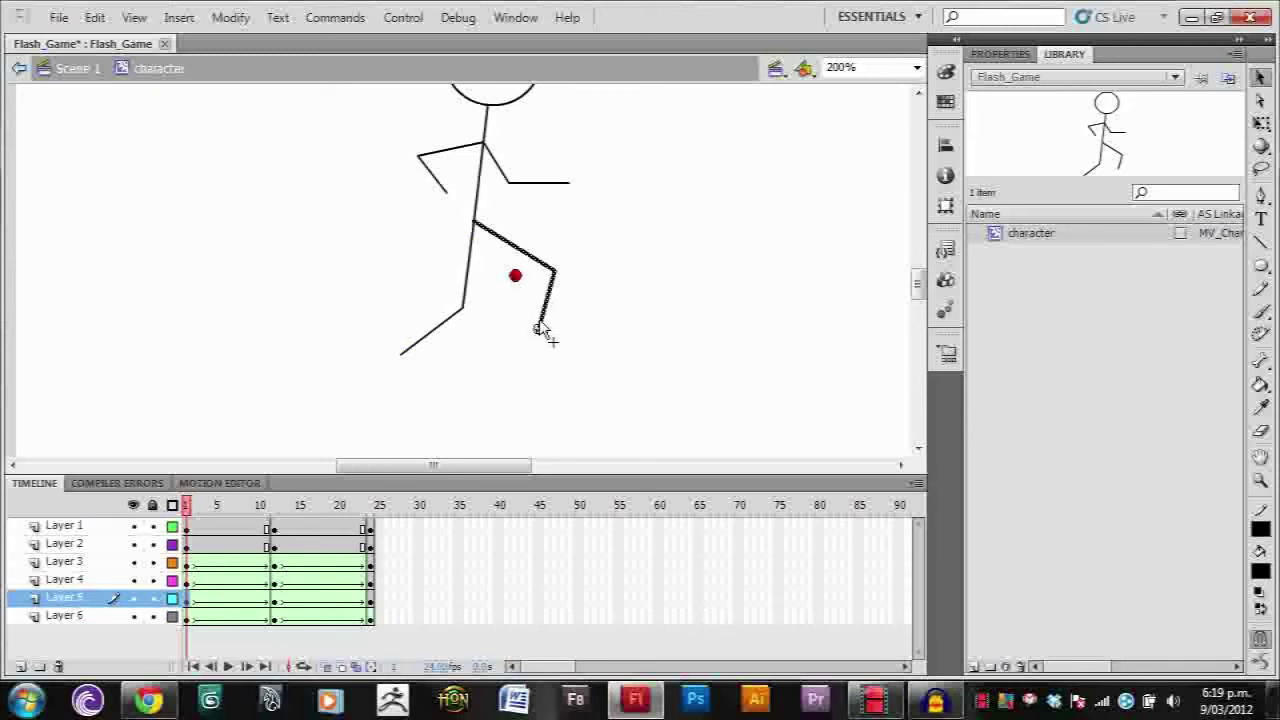
click(188, 562)
drag(186, 506, 386, 567)
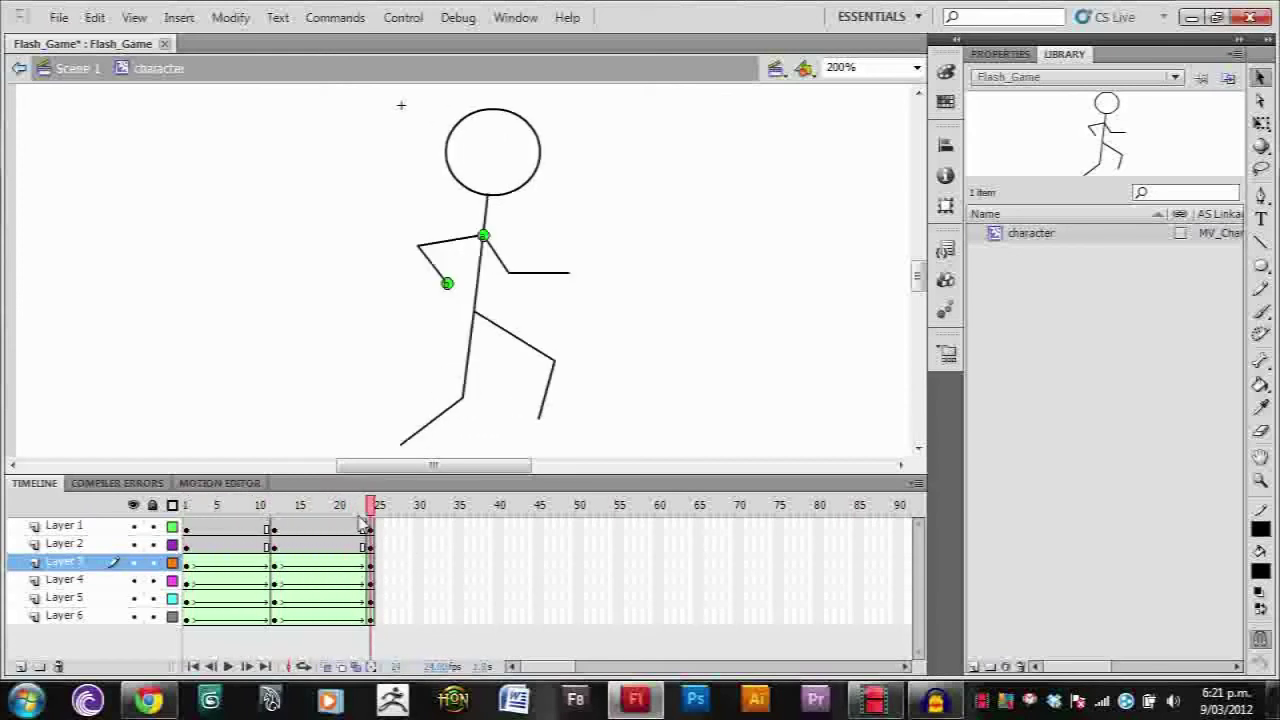
drag(372, 512, 176, 534)
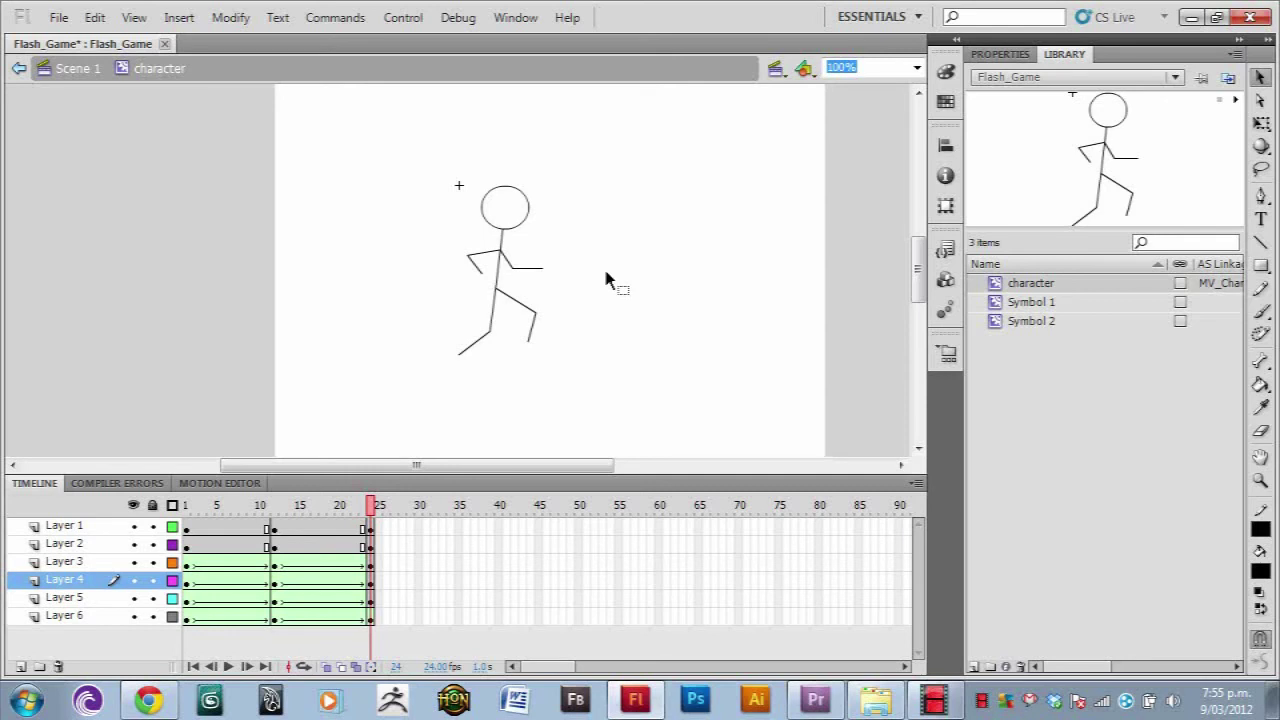
- Clear Layer 2's keyframes at frames 12 and 24 and play the animation
click(497, 277)
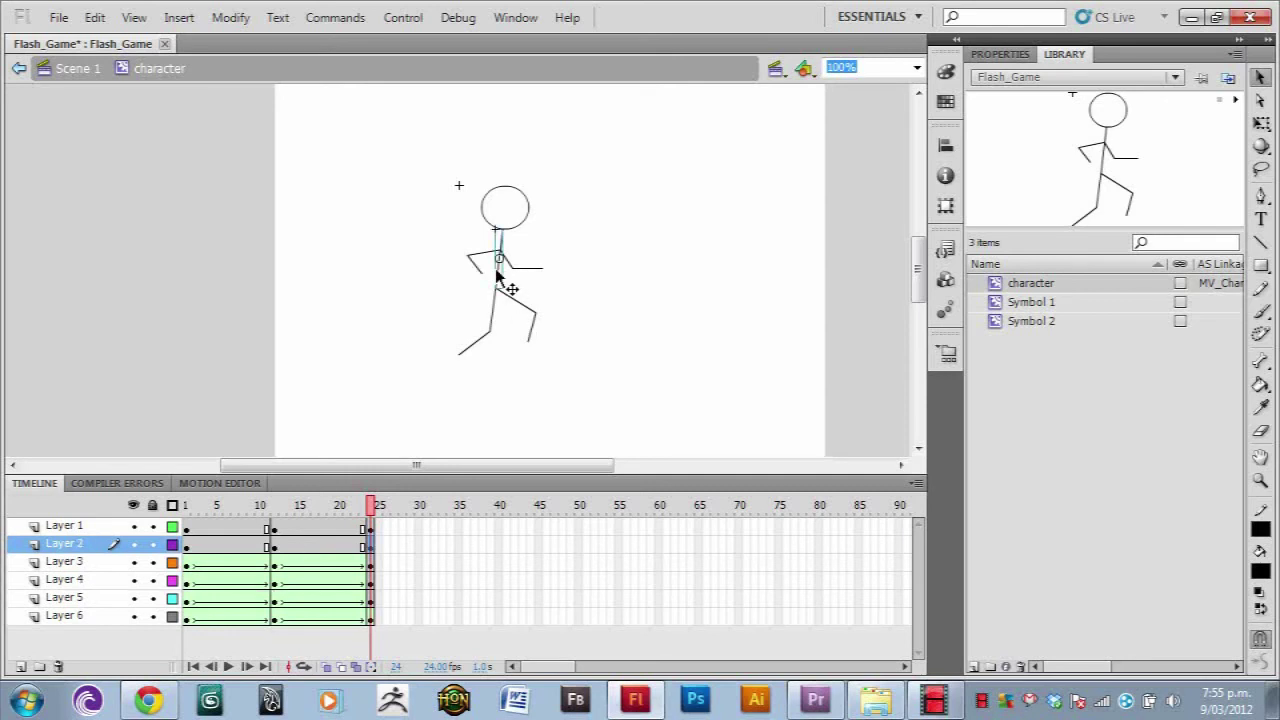
click(275, 548)
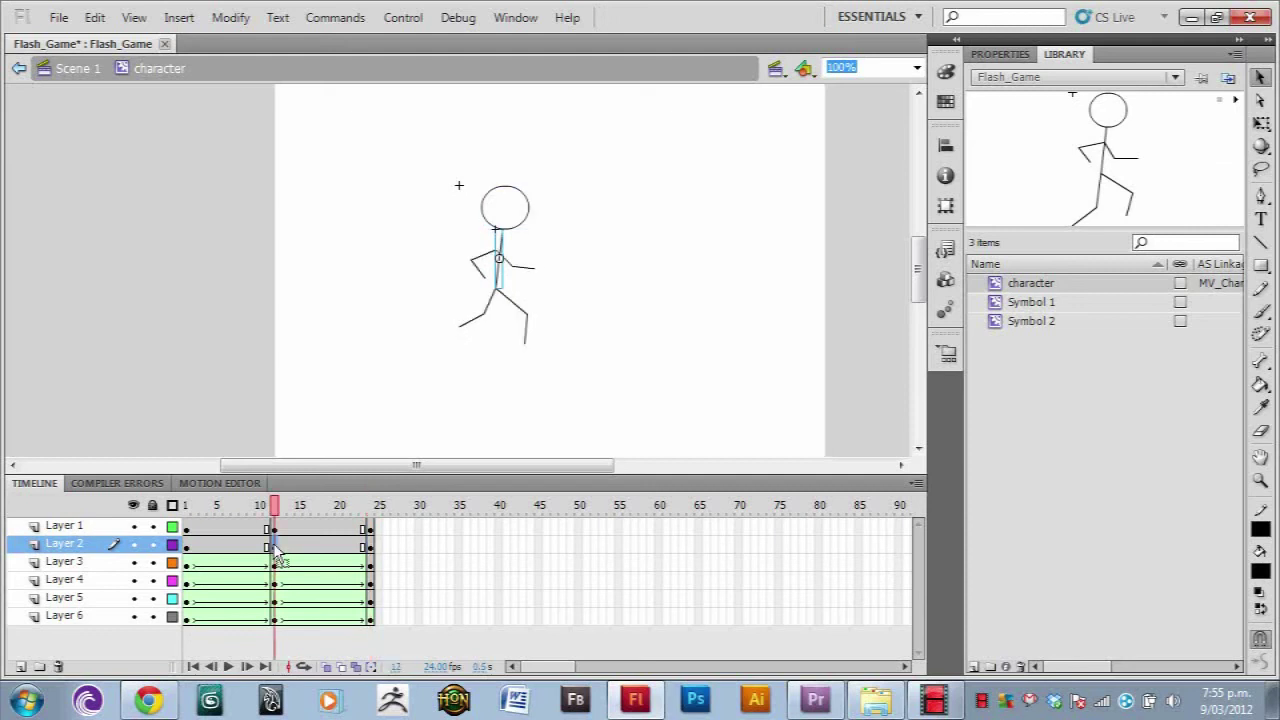
right_click(276, 547)
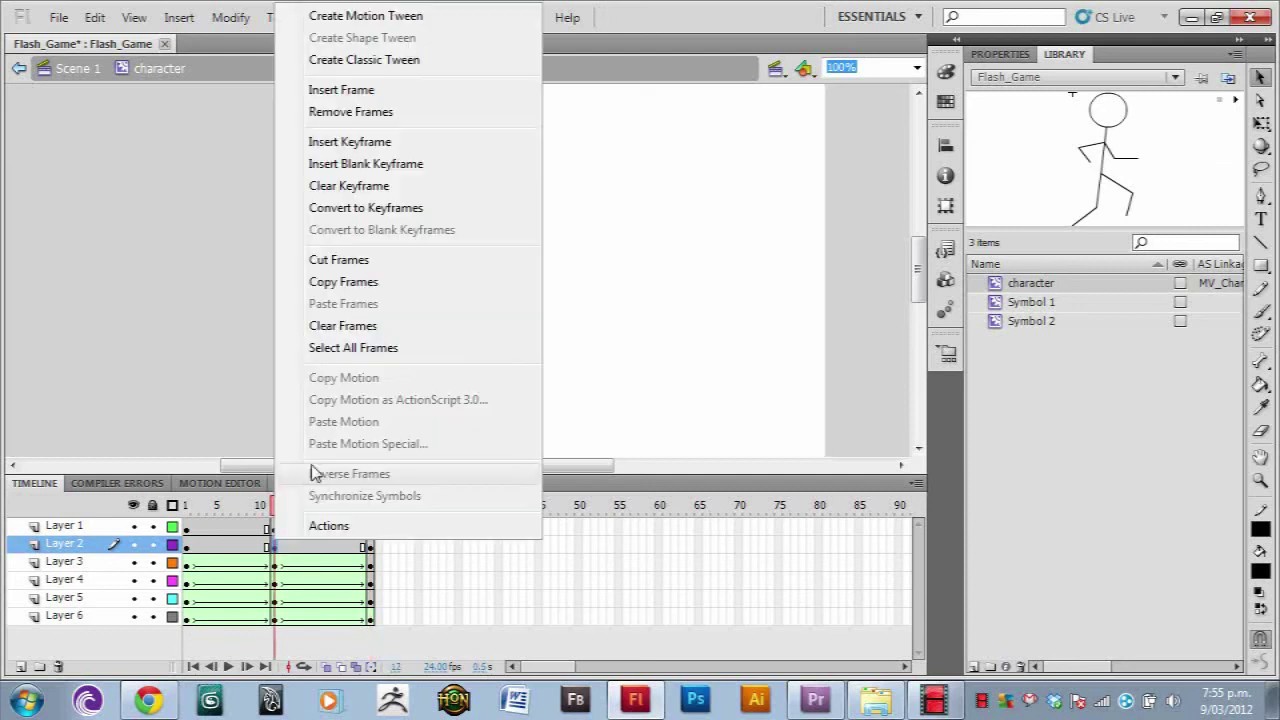
click(384, 188)
click(369, 545)
right_click(369, 545)
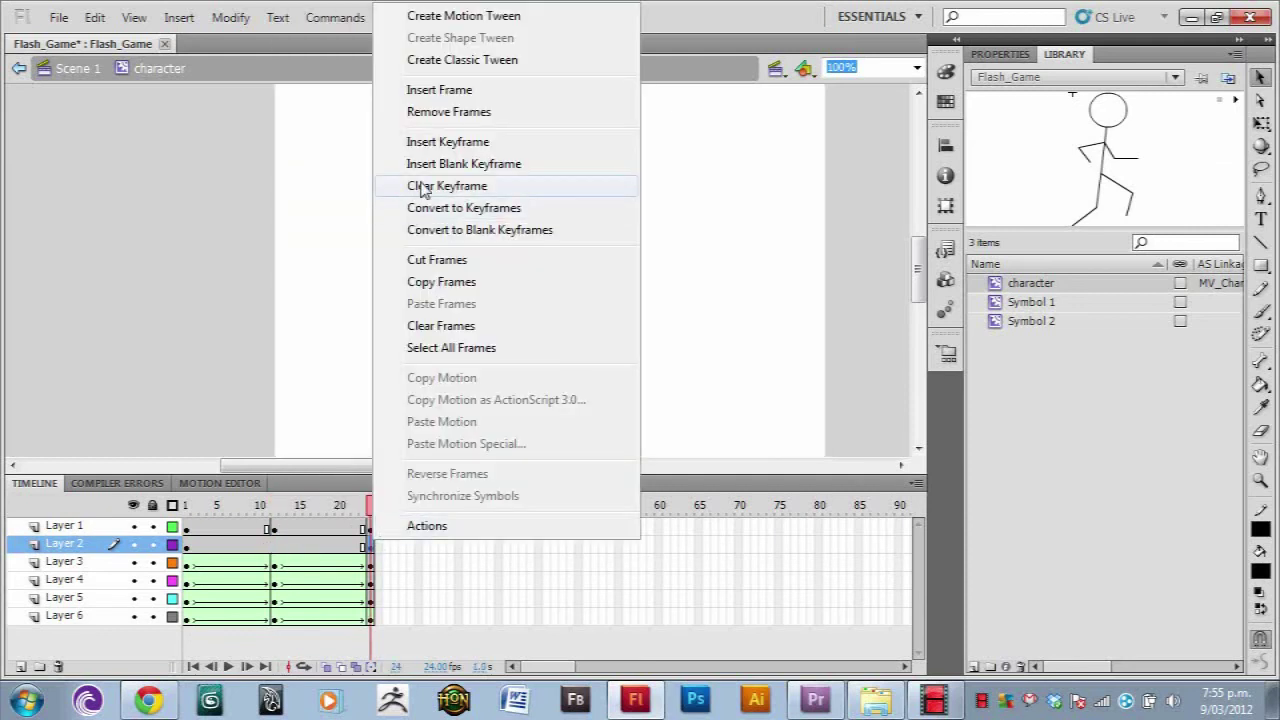
click(409, 187)
click(183, 545)
key(Return)
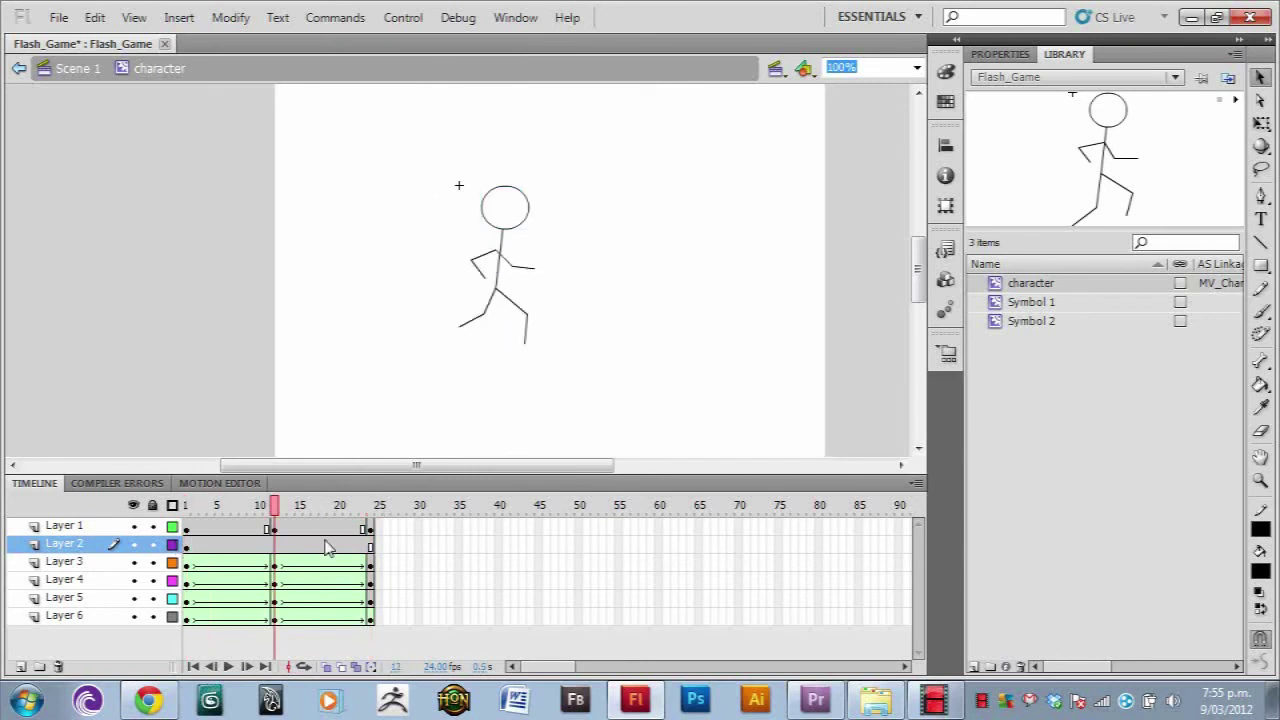
click(184, 545)
- Create a motion tween on Layer 2's frames 1–24 and preview the torso
right_click(231, 546)
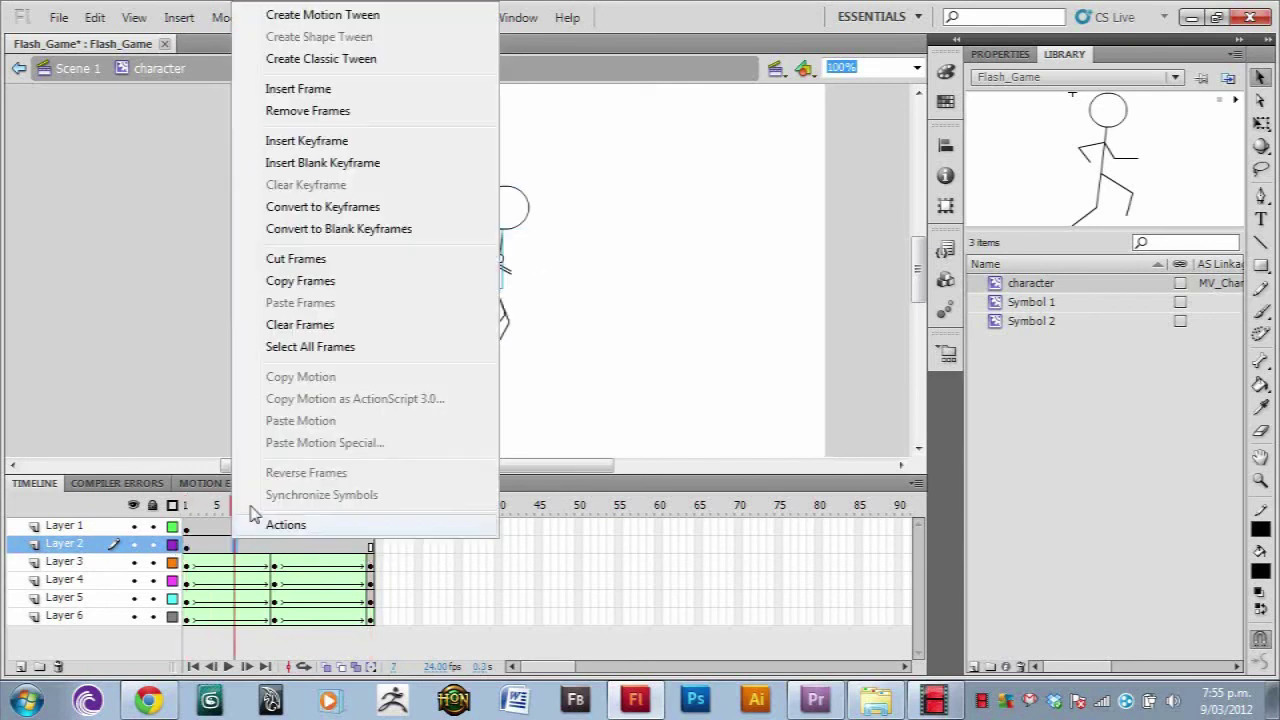
click(386, 19)
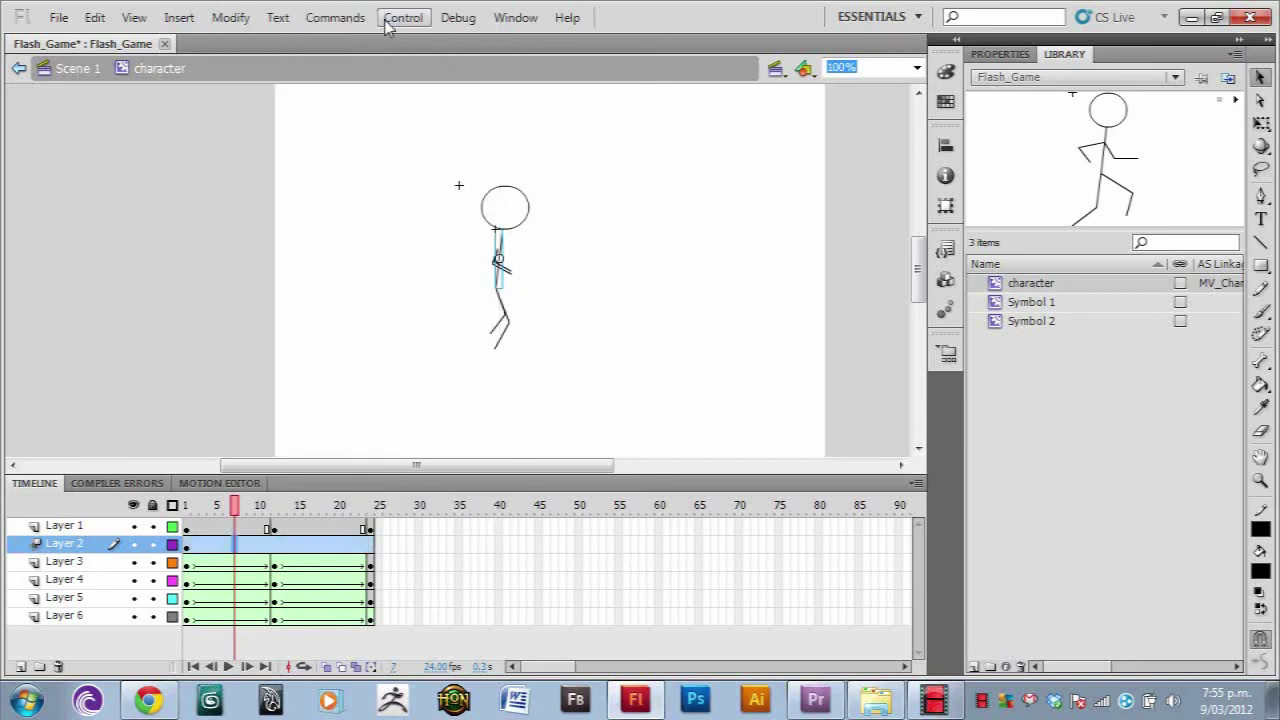
mouse_move(235, 507)
mouse_down()
mouse_move(357, 530)
mouse_move(230, 545)
mouse_move(298, 510)
mouse_move(250, 510)
mouse_up()
click(199, 540)
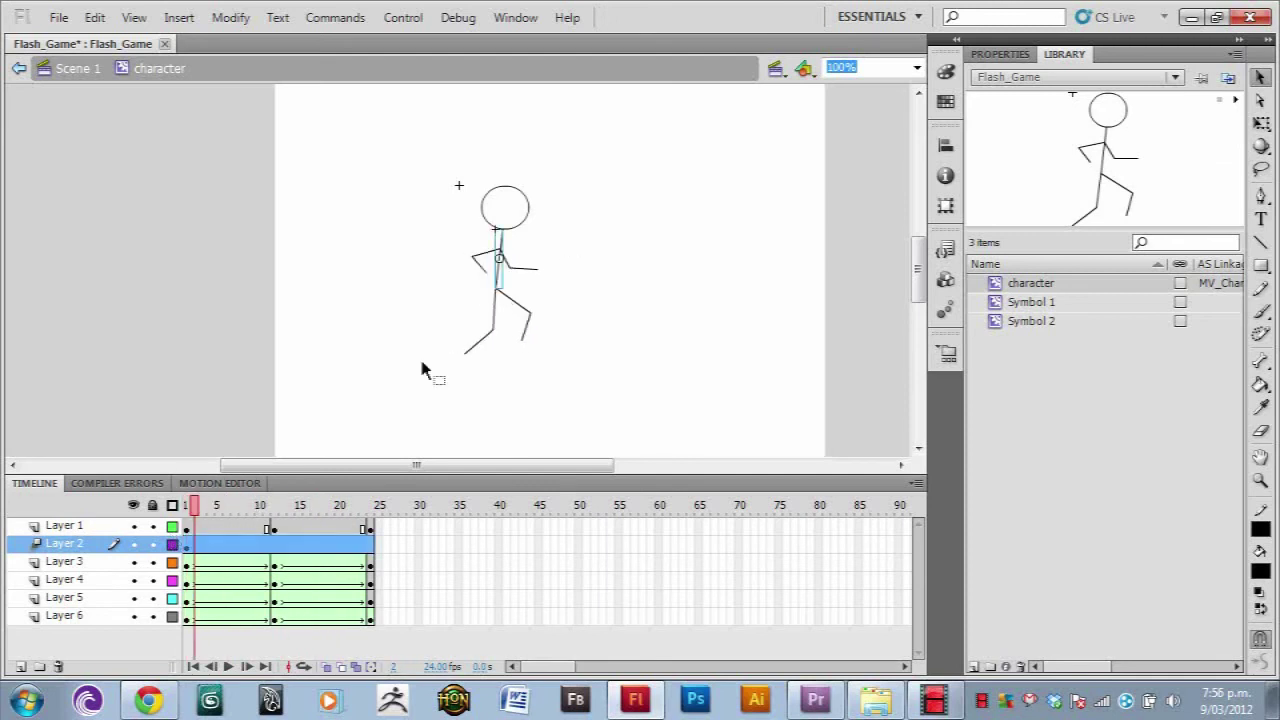
- Insert keyframes for all properties at Layer 2's mid-cycle frame 13
click(276, 511)
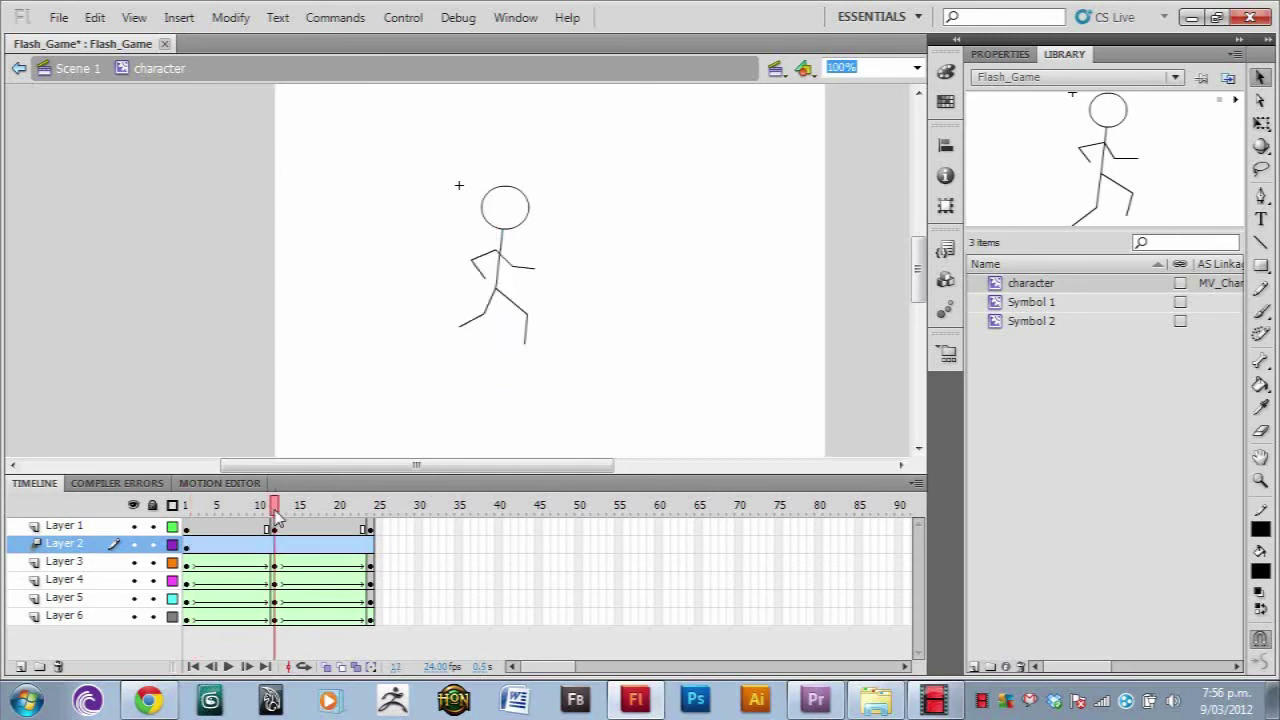
click(276, 544)
right_click(276, 544)
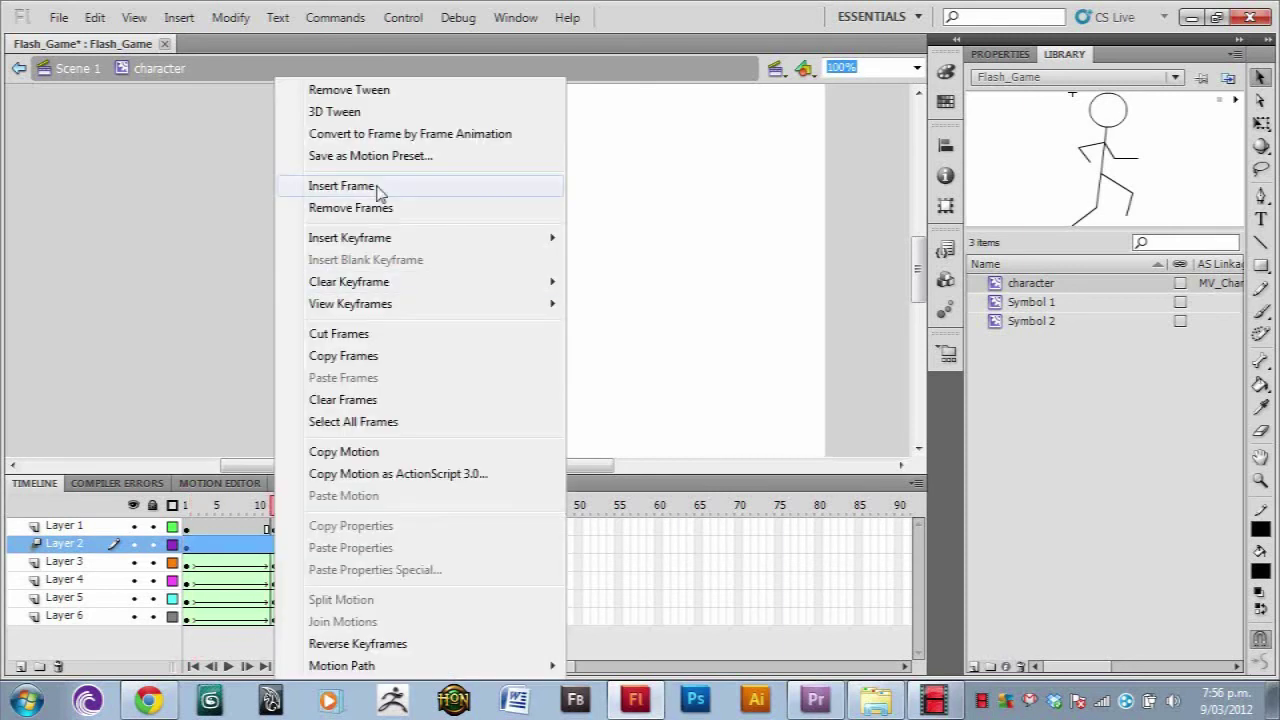
mouse_move(366, 248)
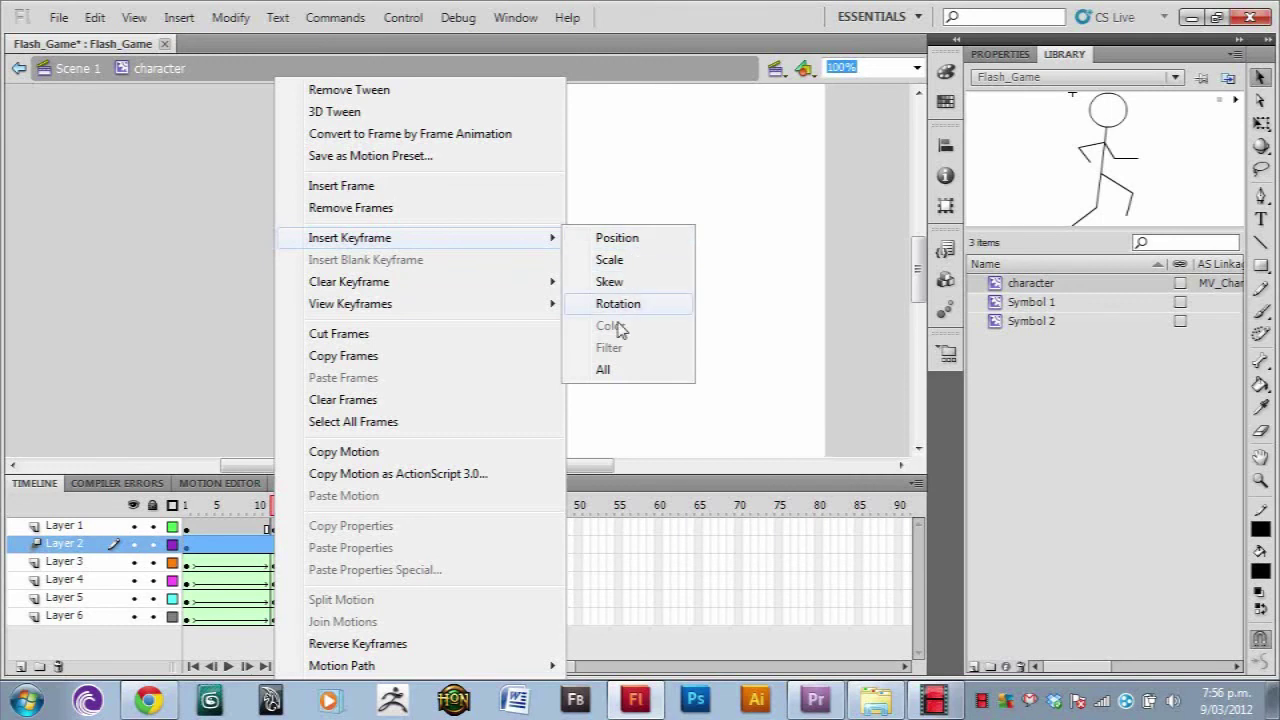
click(604, 370)
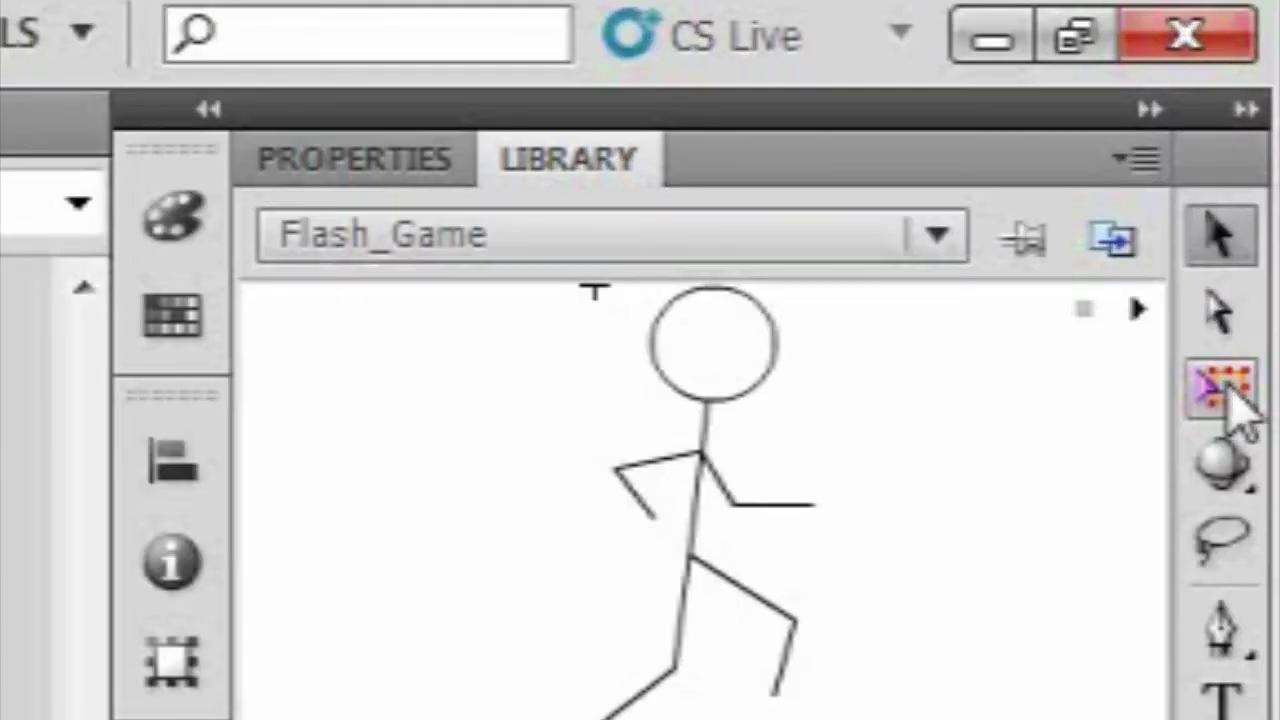
- At 400% zoom, rotate the back line upright with Free Transform and nudge it left
click(1234, 397)
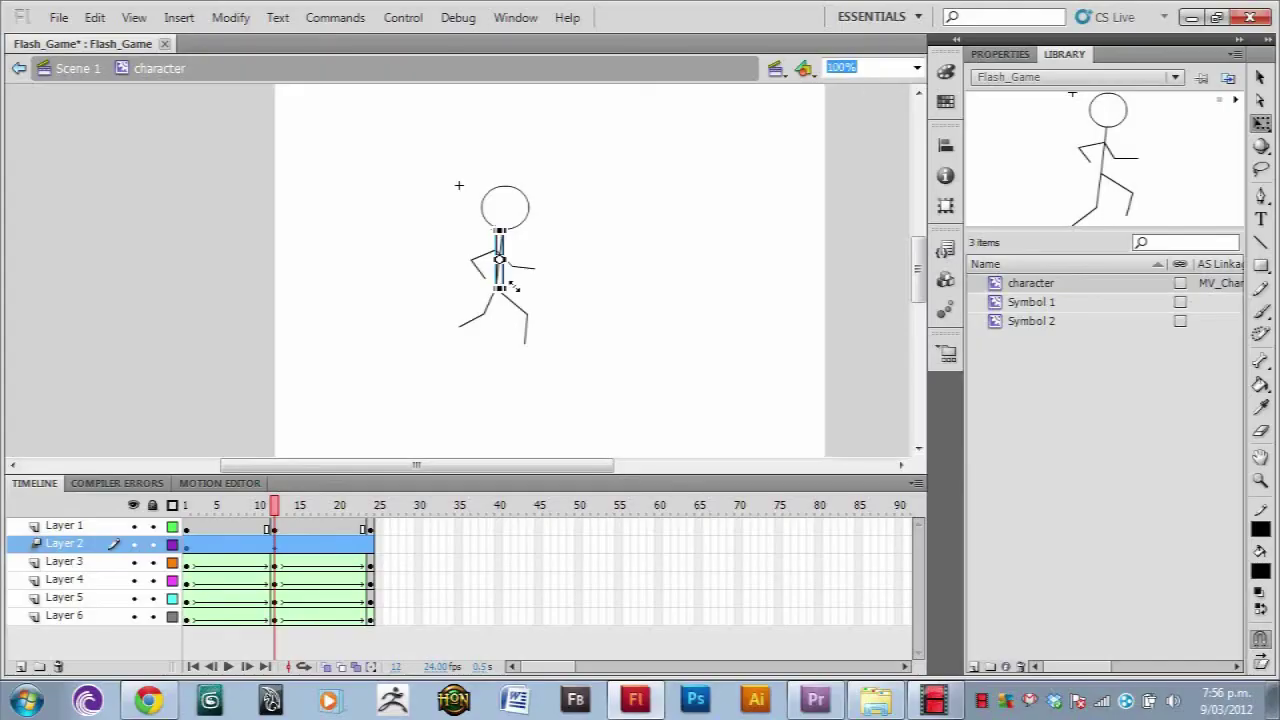
click(917, 67)
click(866, 177)
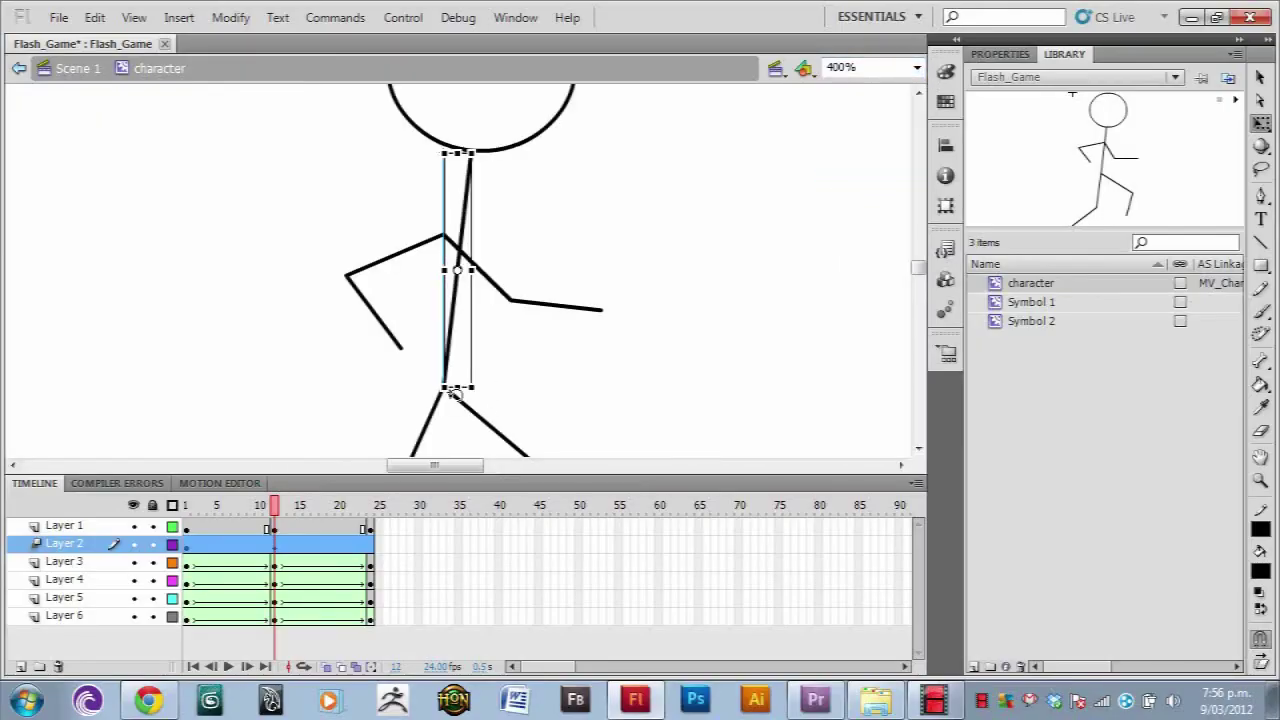
drag(489, 381, 472, 387)
drag(495, 386, 476, 364)
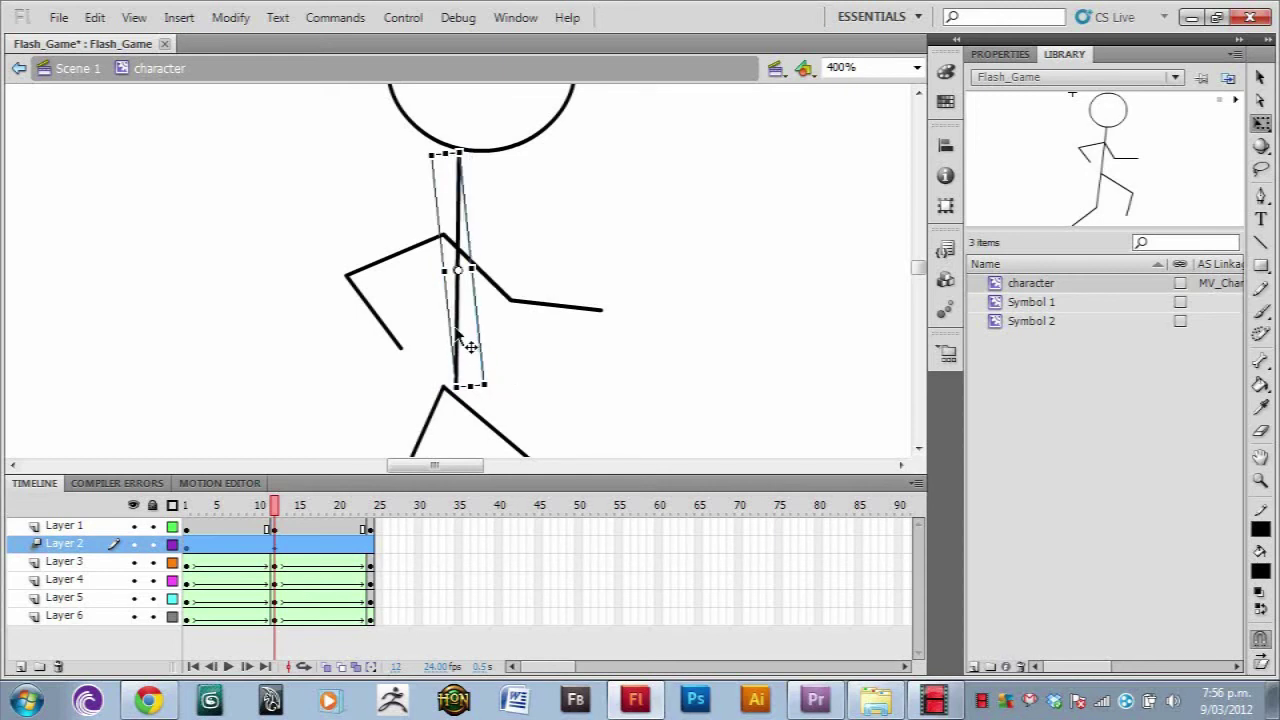
drag(460, 331, 446, 332)
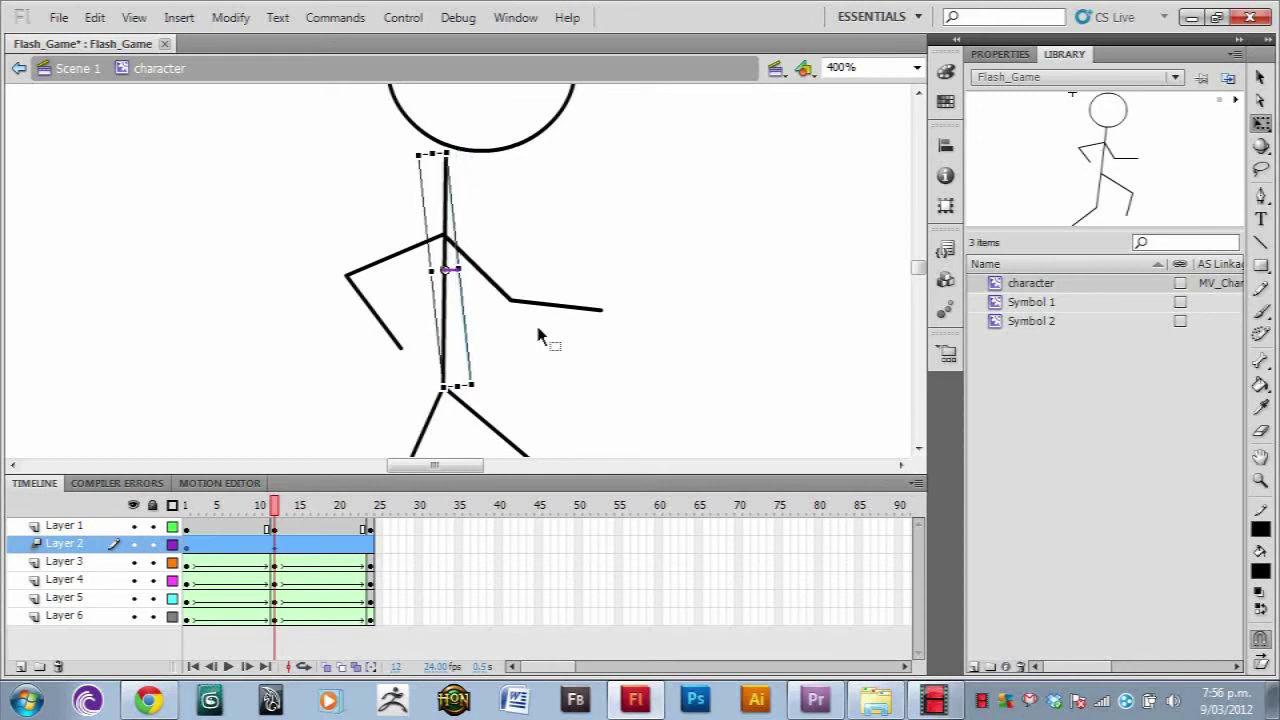
click(535, 330)
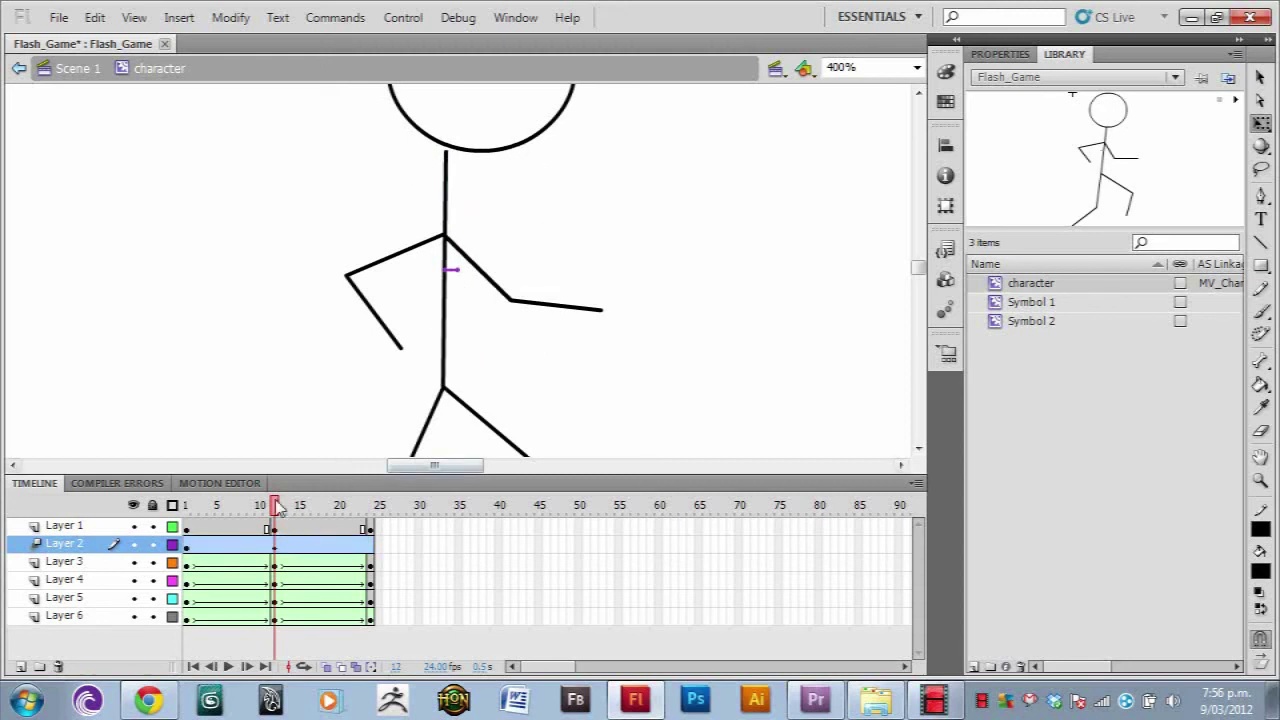
- At frame 24, tilt the back line and nudge it right, then play the cycle
click(372, 540)
click(444, 352)
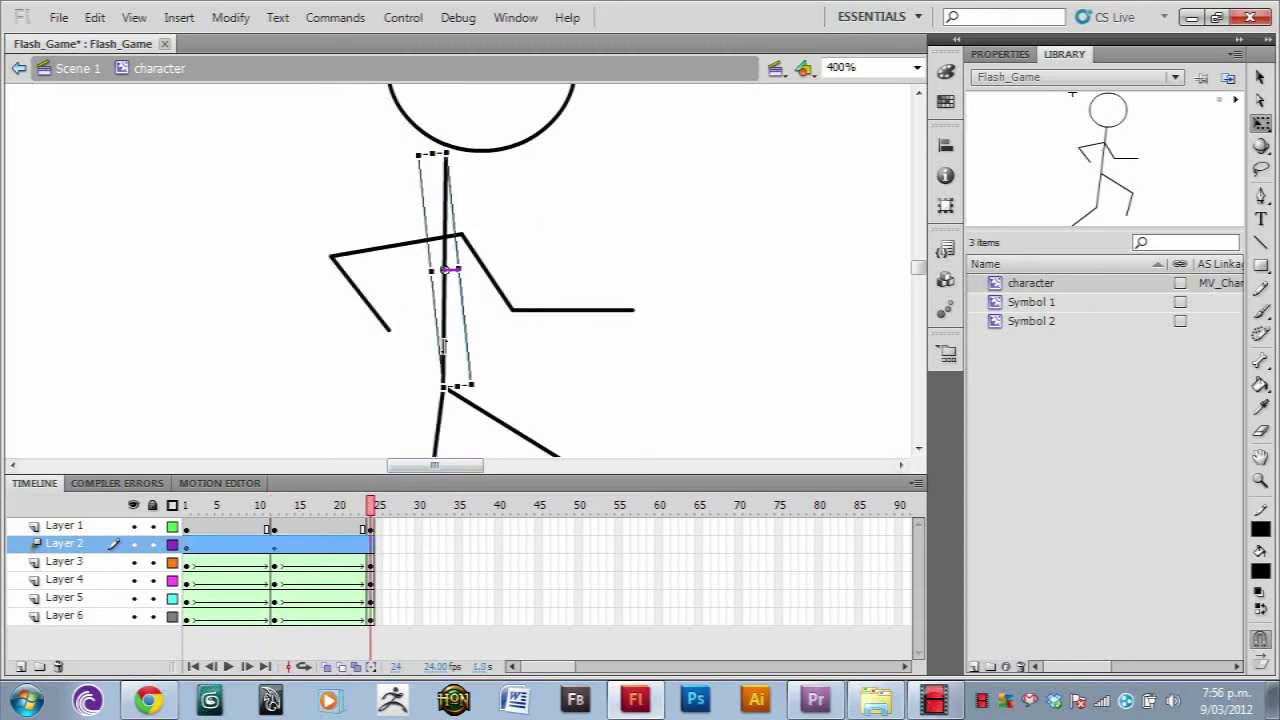
drag(490, 381, 480, 392)
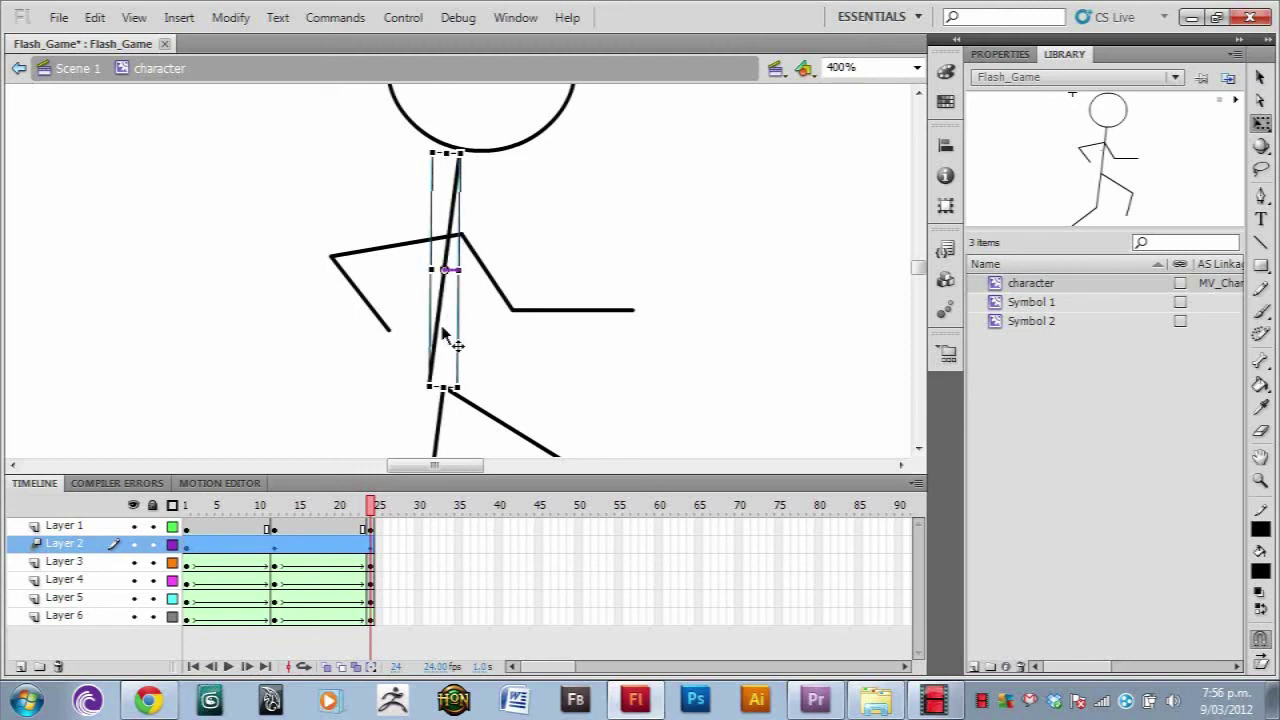
drag(438, 328, 451, 327)
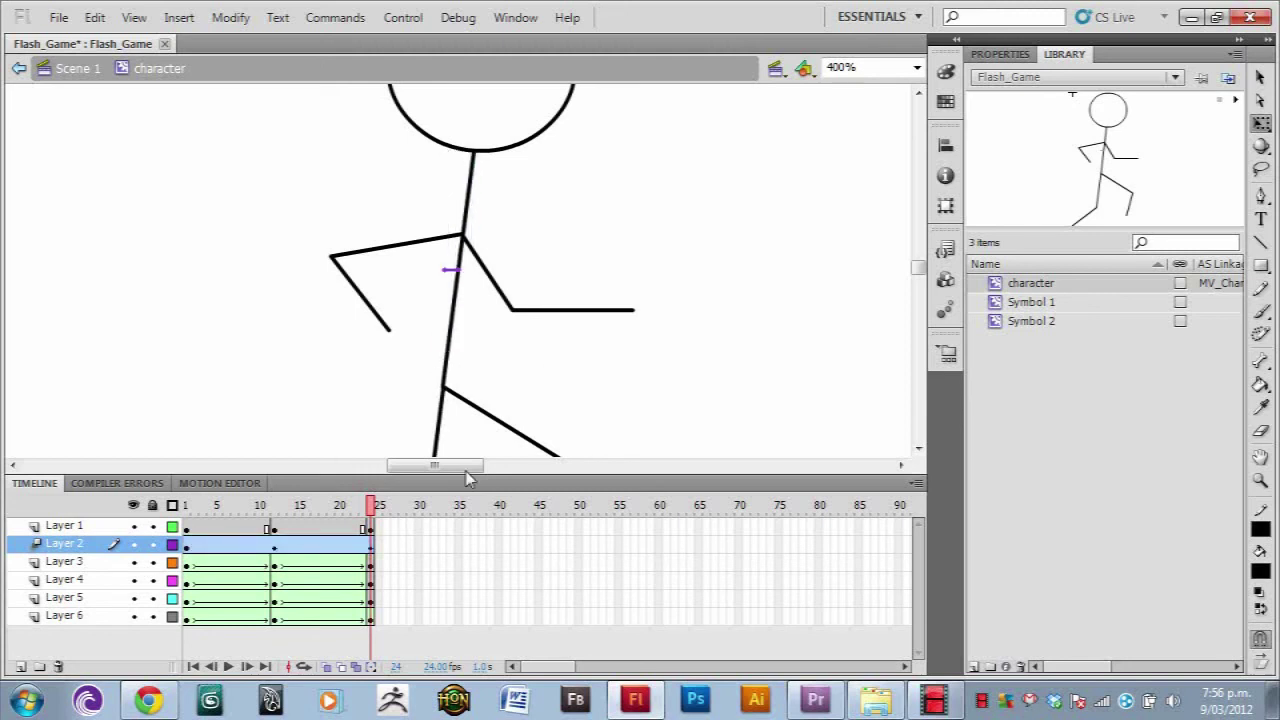
key(Return)
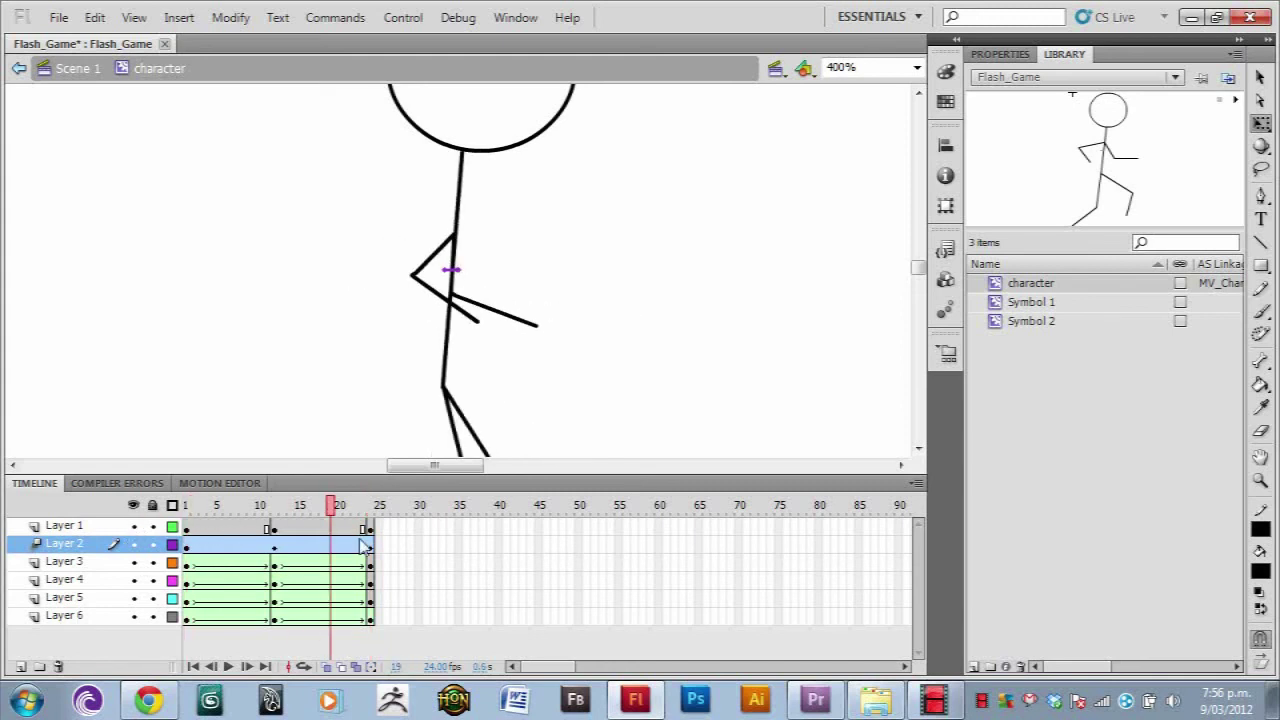
click(273, 540)
- Clear the head layer's keyframes at frames 12 and 24 and create a motion tween
right_click(273, 528)
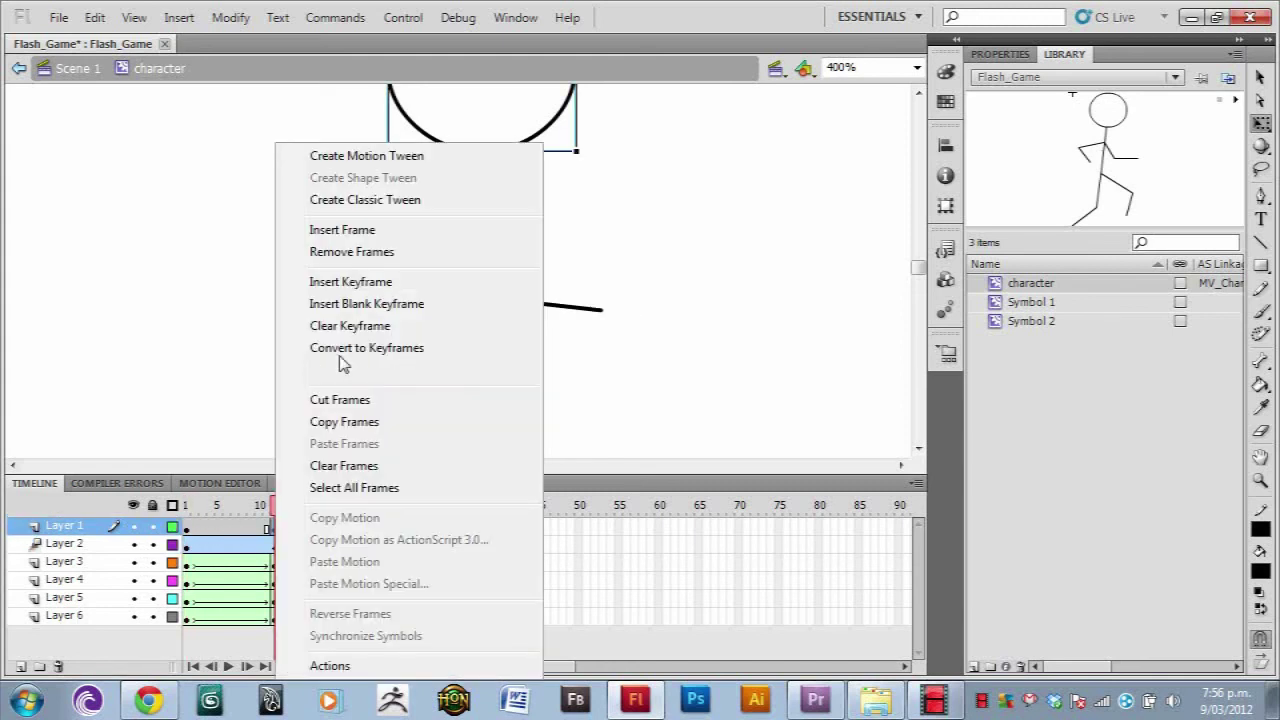
click(390, 330)
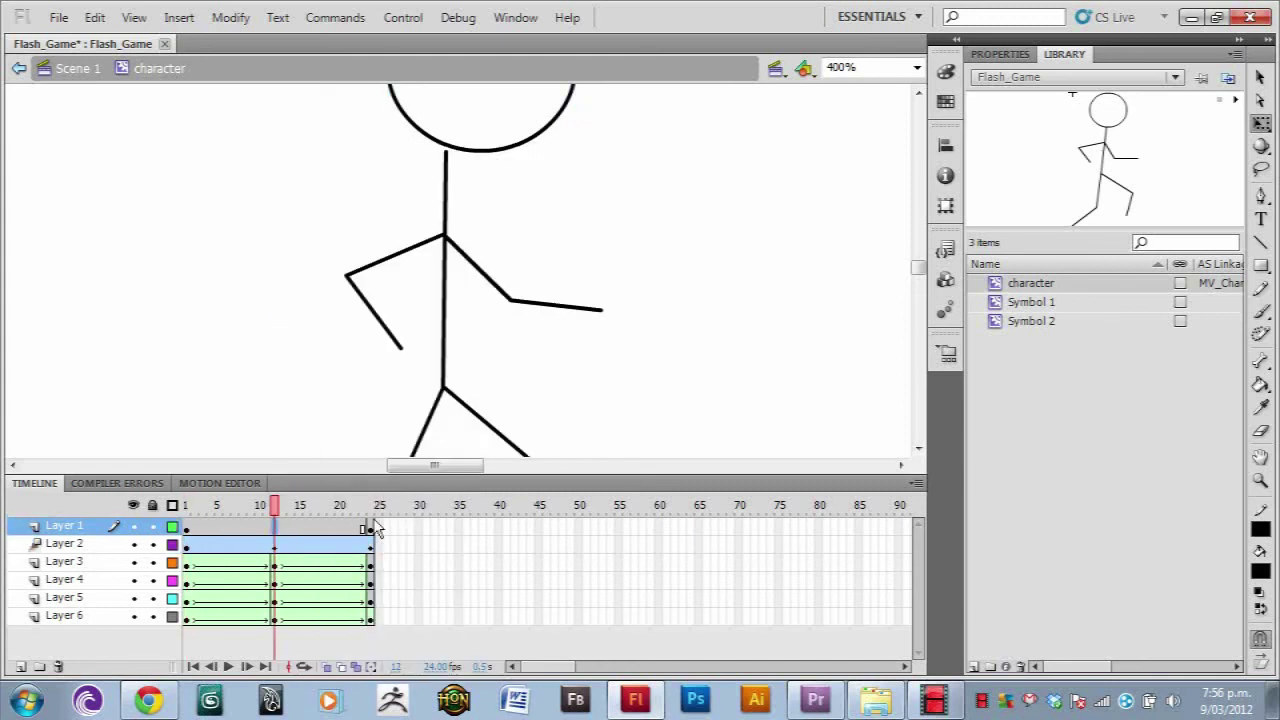
right_click(375, 522)
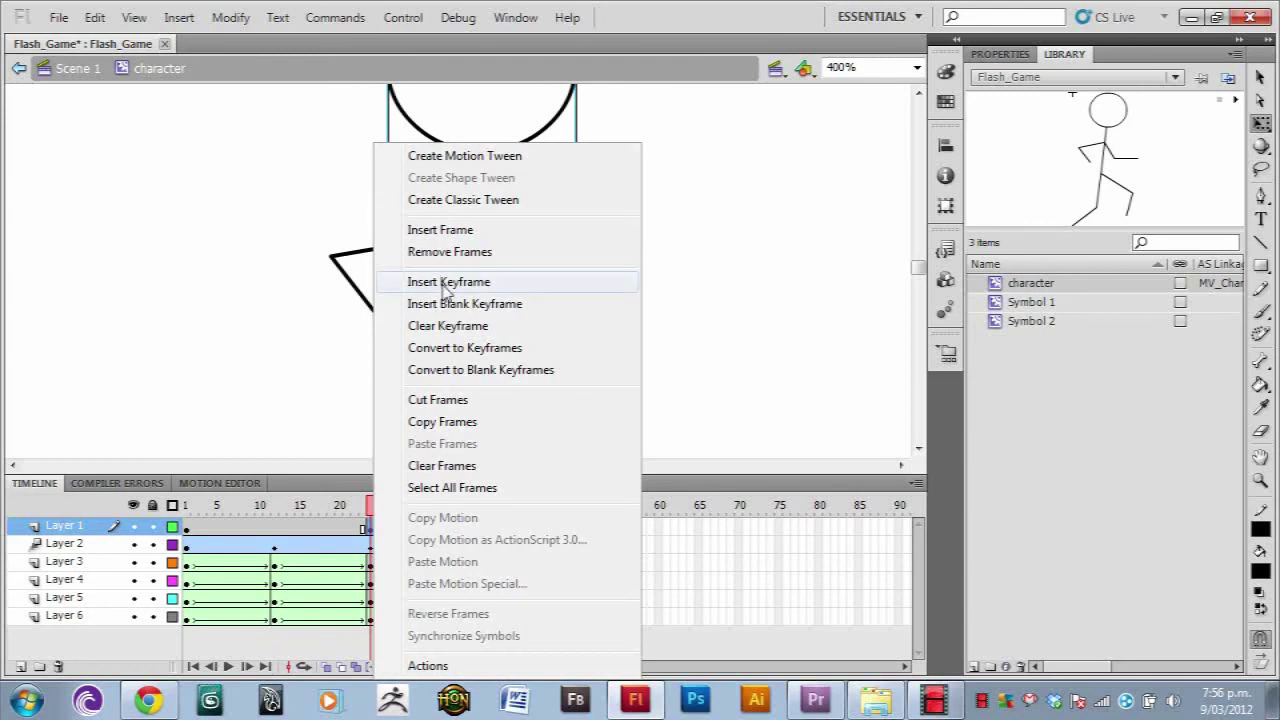
click(466, 326)
right_click(298, 526)
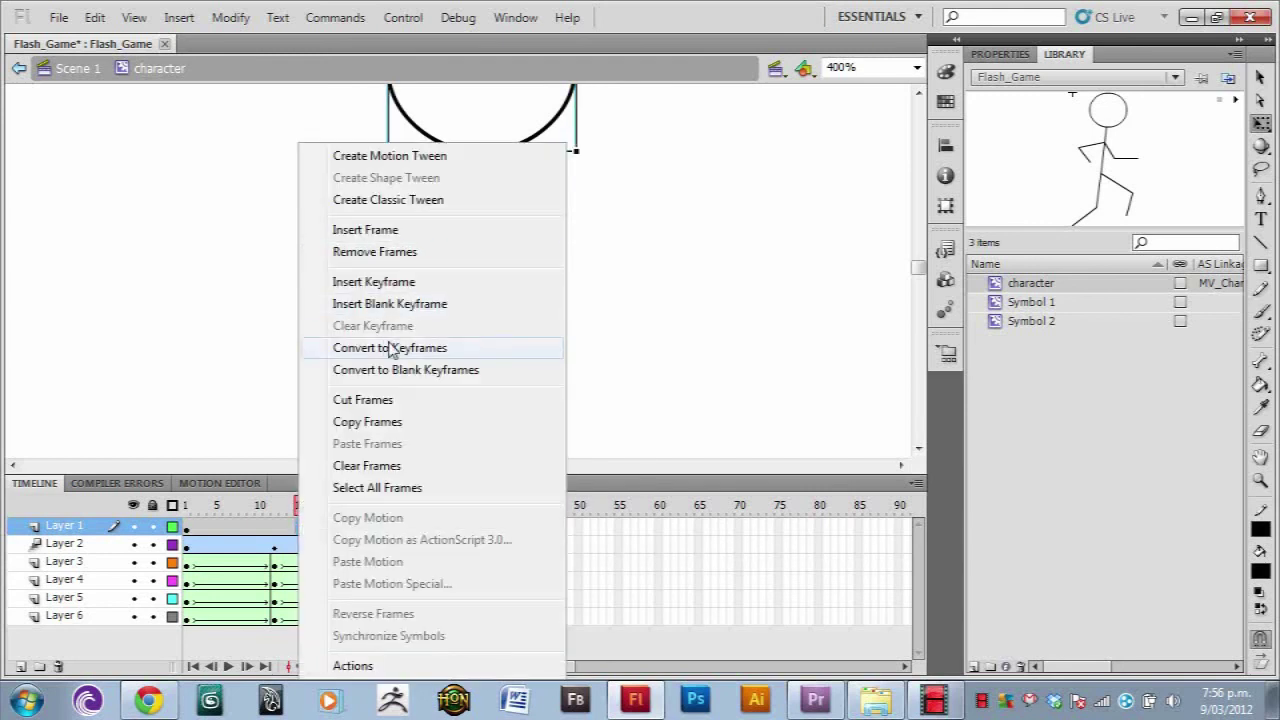
click(408, 158)
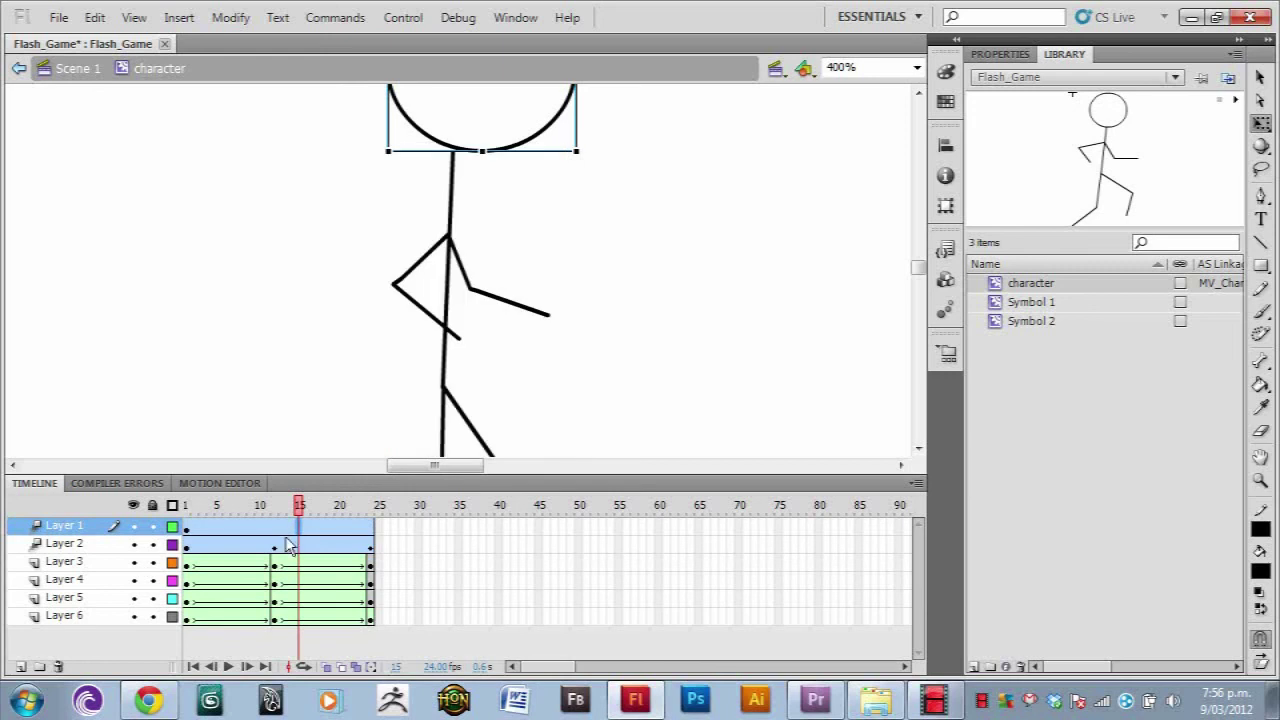
- Move the head left onto the upright back mid-cycle and right onto the tilted back at frame 24
mouse_move(298, 517)
mouse_down()
mouse_move(252, 518)
mouse_move(274, 515)
mouse_up()
mouse_move(552, 152)
mouse_down()
mouse_move(514, 149)
mouse_move(563, 143)
mouse_move(547, 138)
mouse_up()
click(374, 517)
click(523, 112)
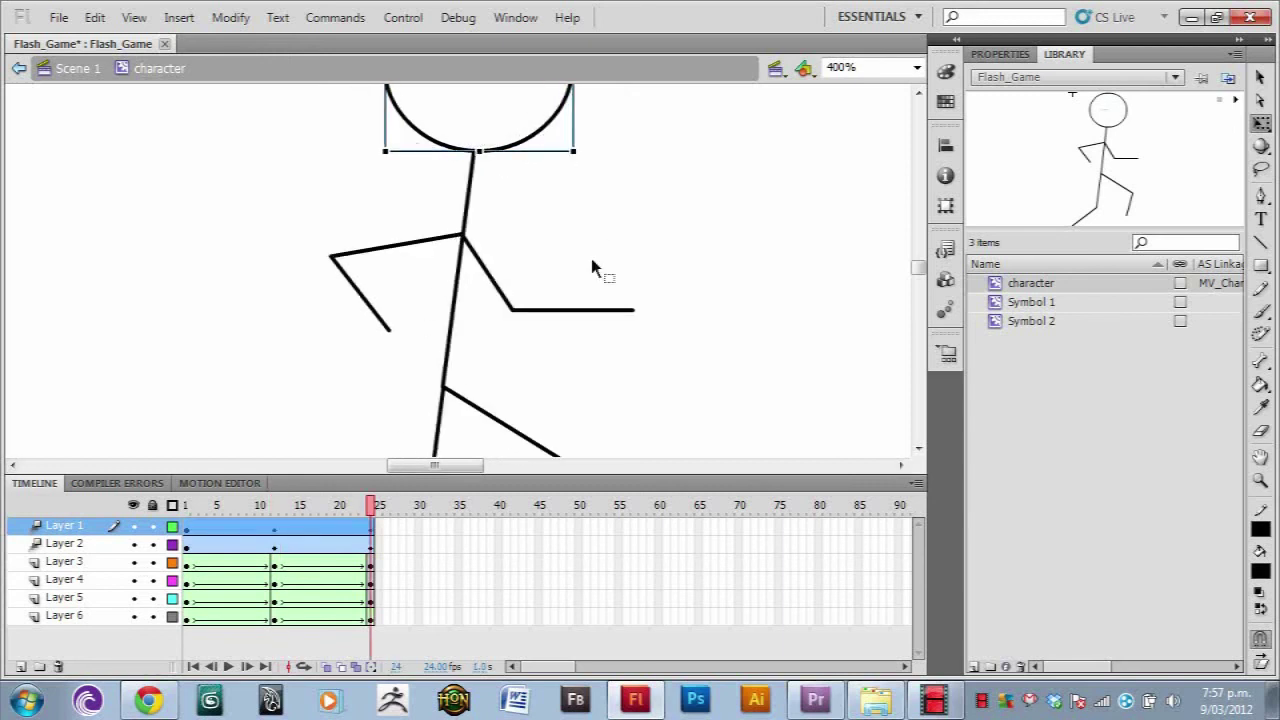
click(368, 517)
mouse_move(378, 512)
mouse_down()
mouse_move(280, 512)
mouse_move(354, 512)
mouse_up()
click(917, 68)
- Zoom the stage back to 100% and scrub through the whole run cycle
click(845, 158)
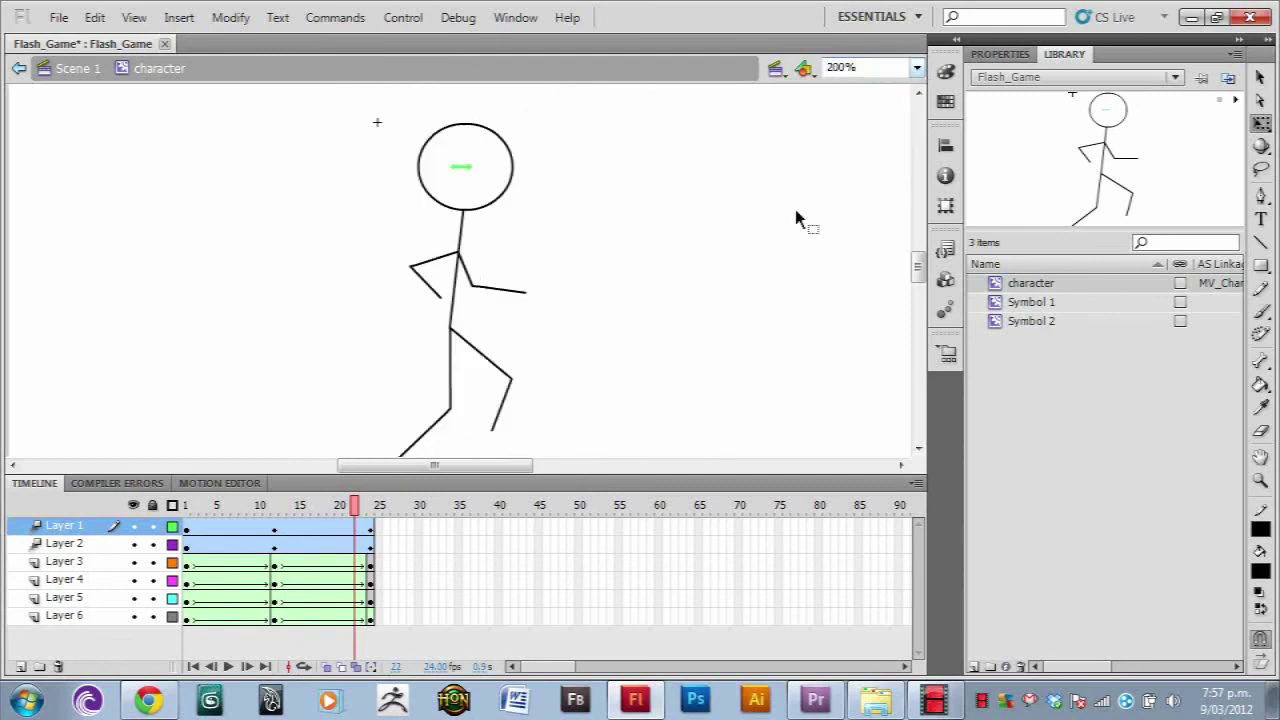
click(917, 68)
click(917, 68)
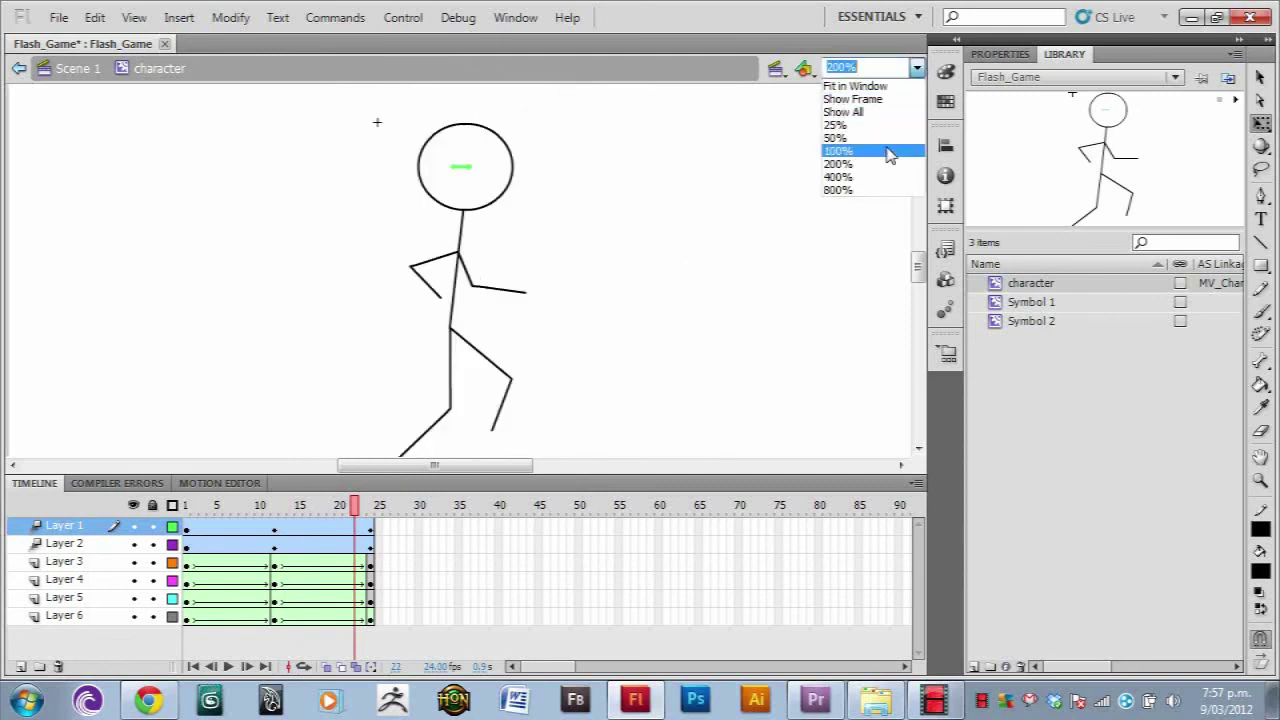
click(885, 145)
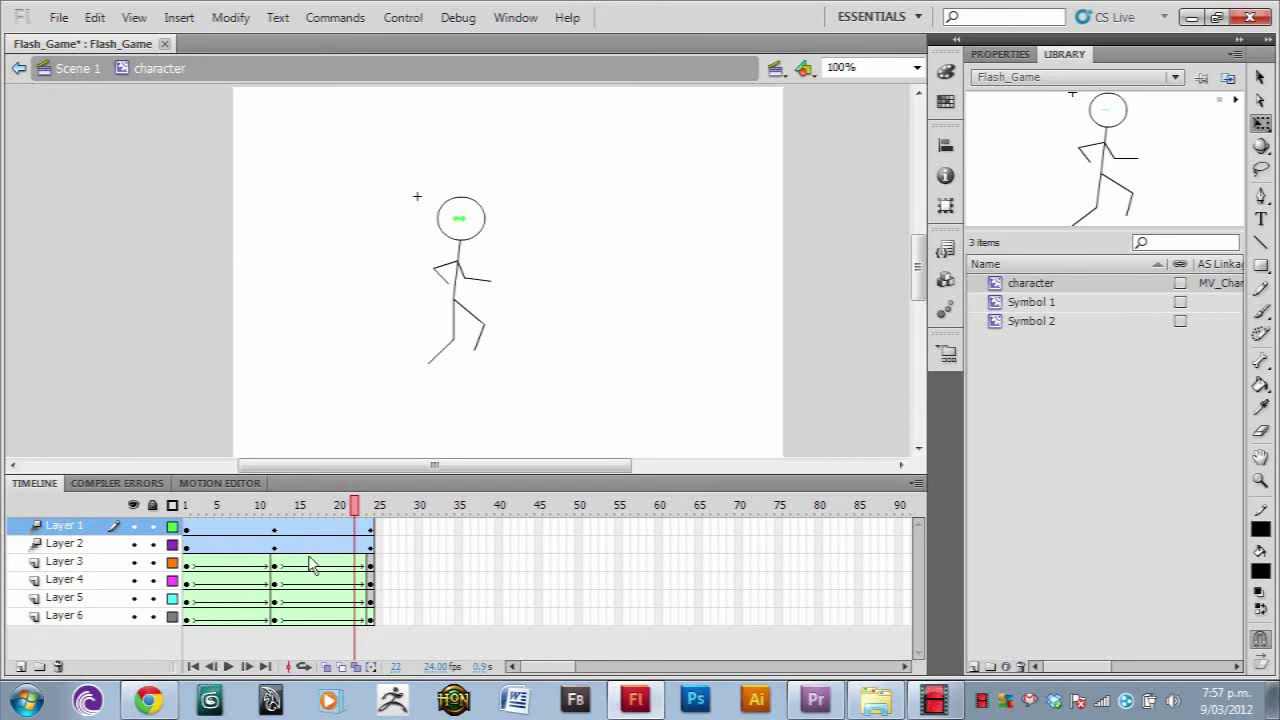
drag(358, 512, 130, 530)
drag(219, 520, 373, 520)
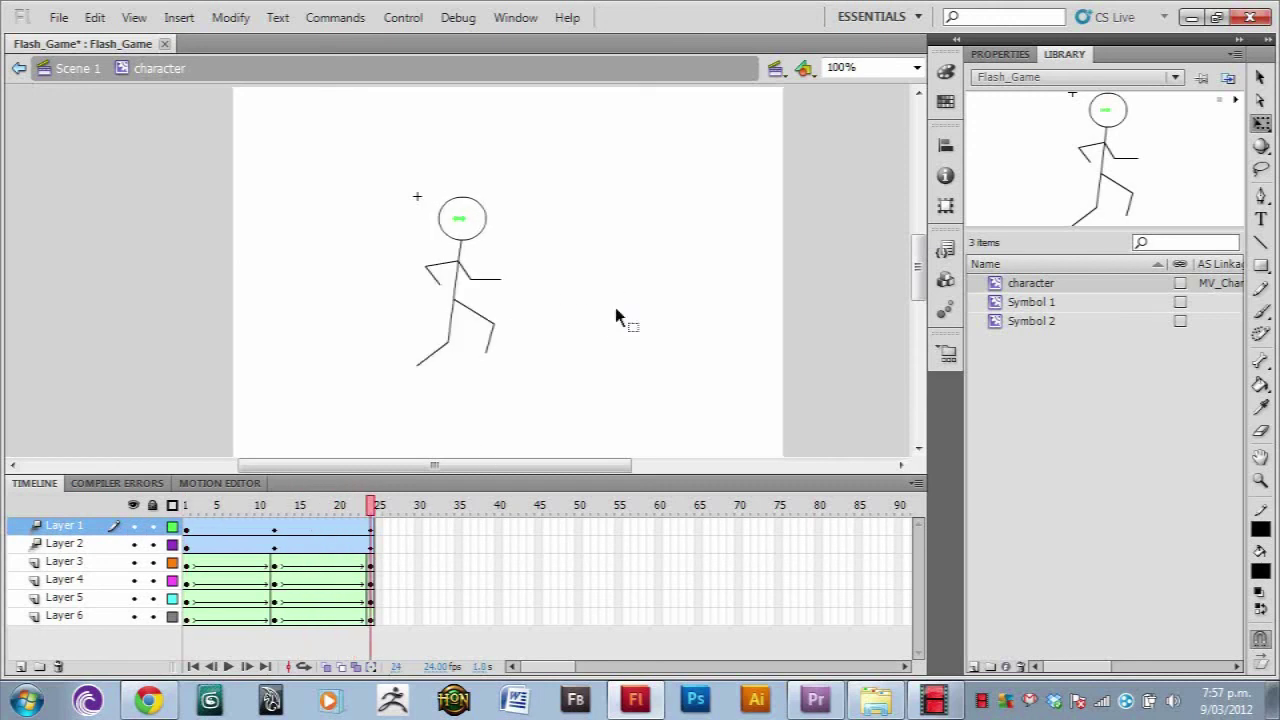
- Test the movie with Ctrl+Enter, close the player, and return to Scene 1
key(ctrl+Return)
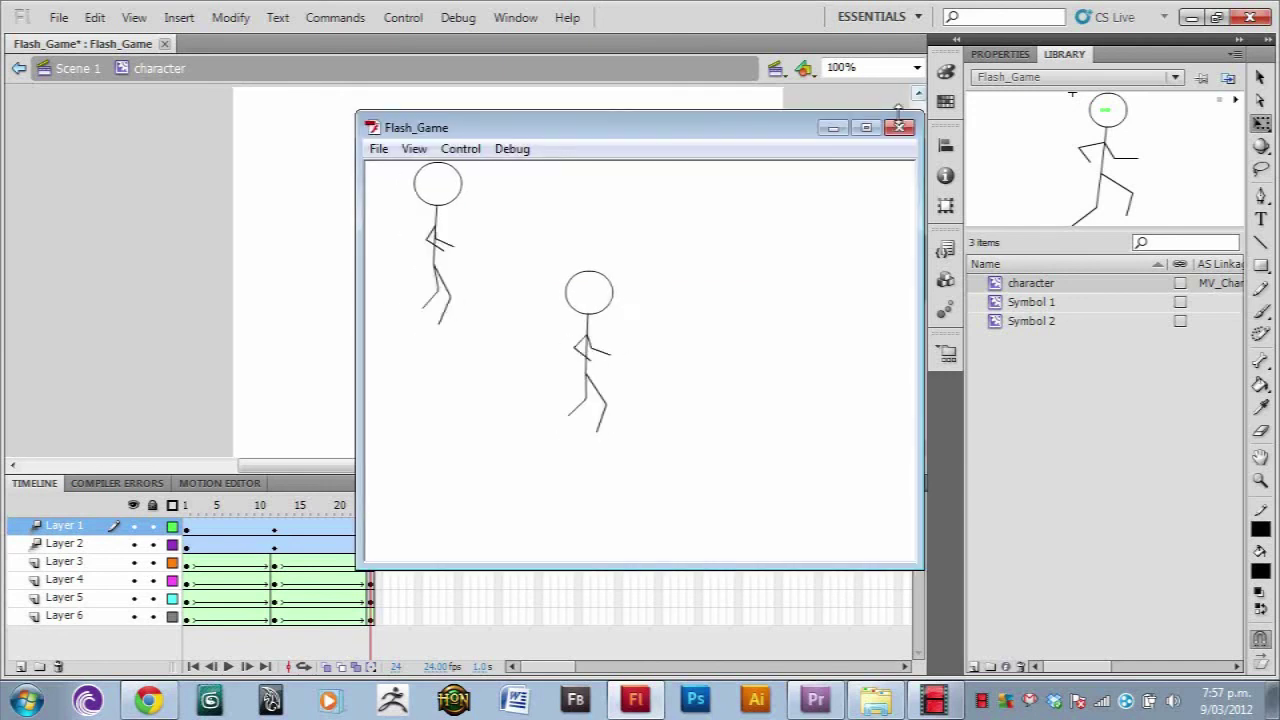
click(899, 127)
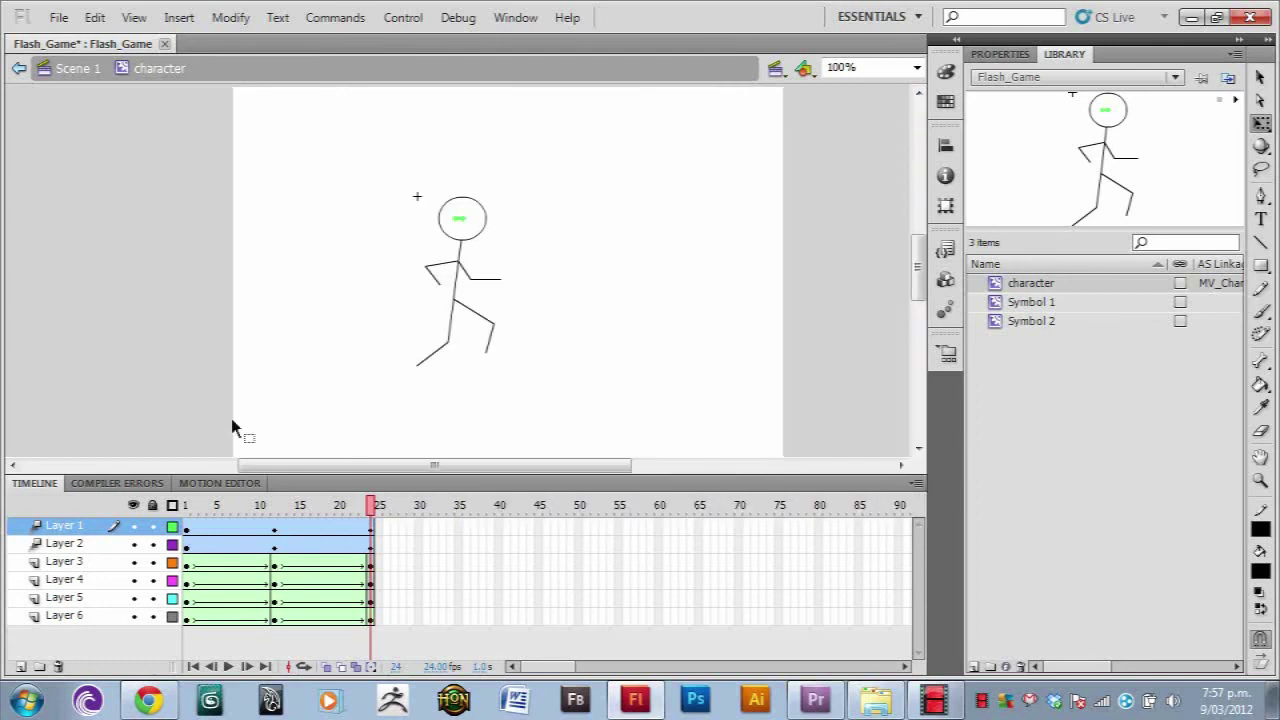
double_click(268, 290)
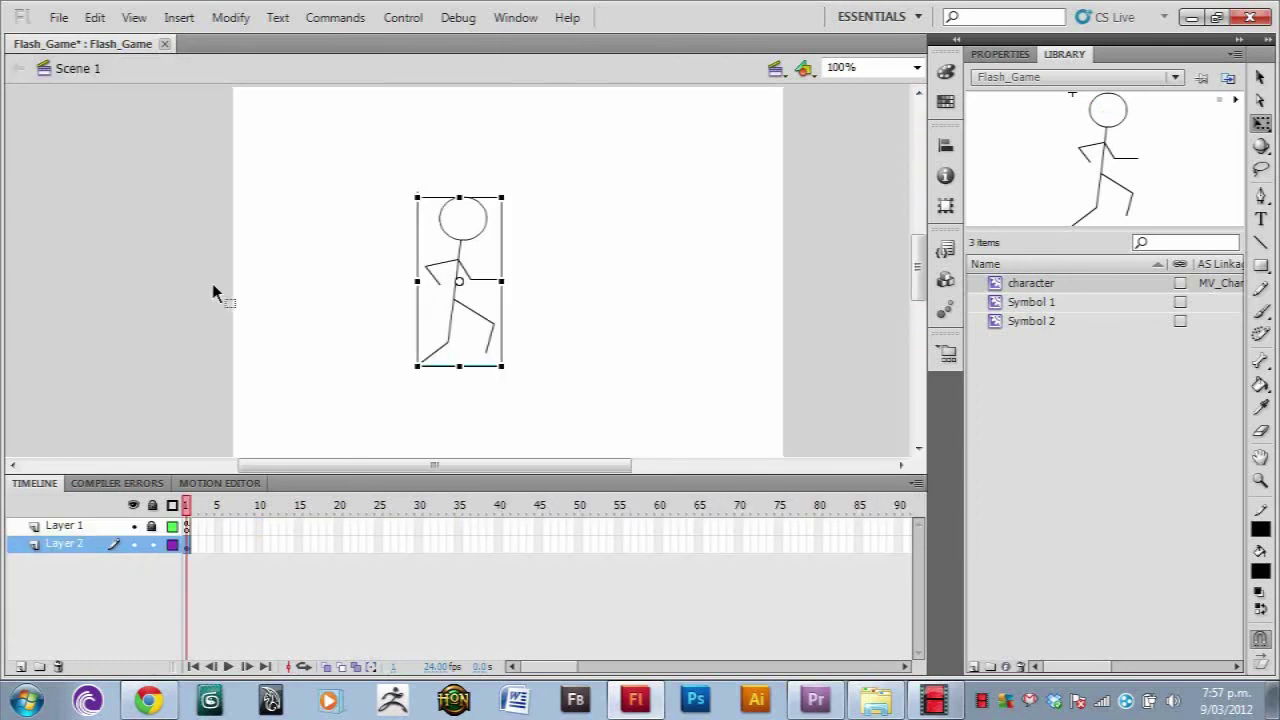
- Delete the character instance from the Scene 1 stage
click(316, 214)
click(464, 256)
key(Delete)
- Save the file and test the movie, pressing Left to make the stick figure run
key(ctrl+s)
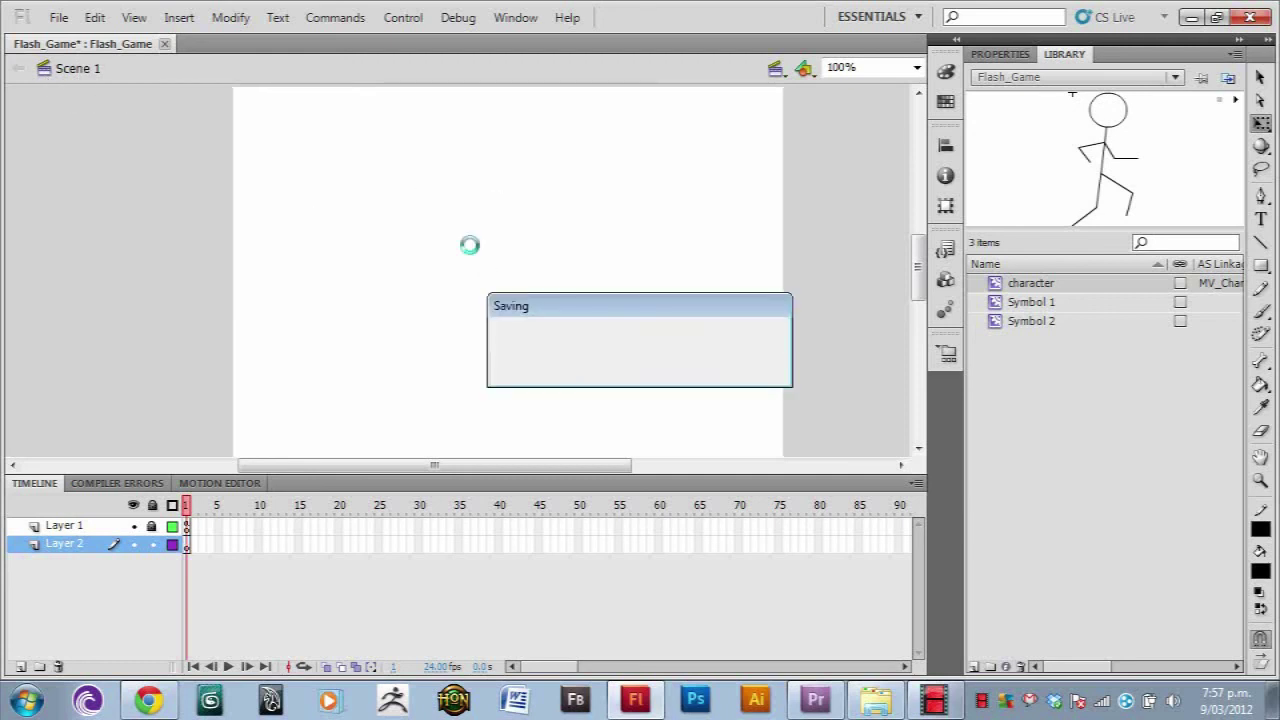
key(ctrl+Return)
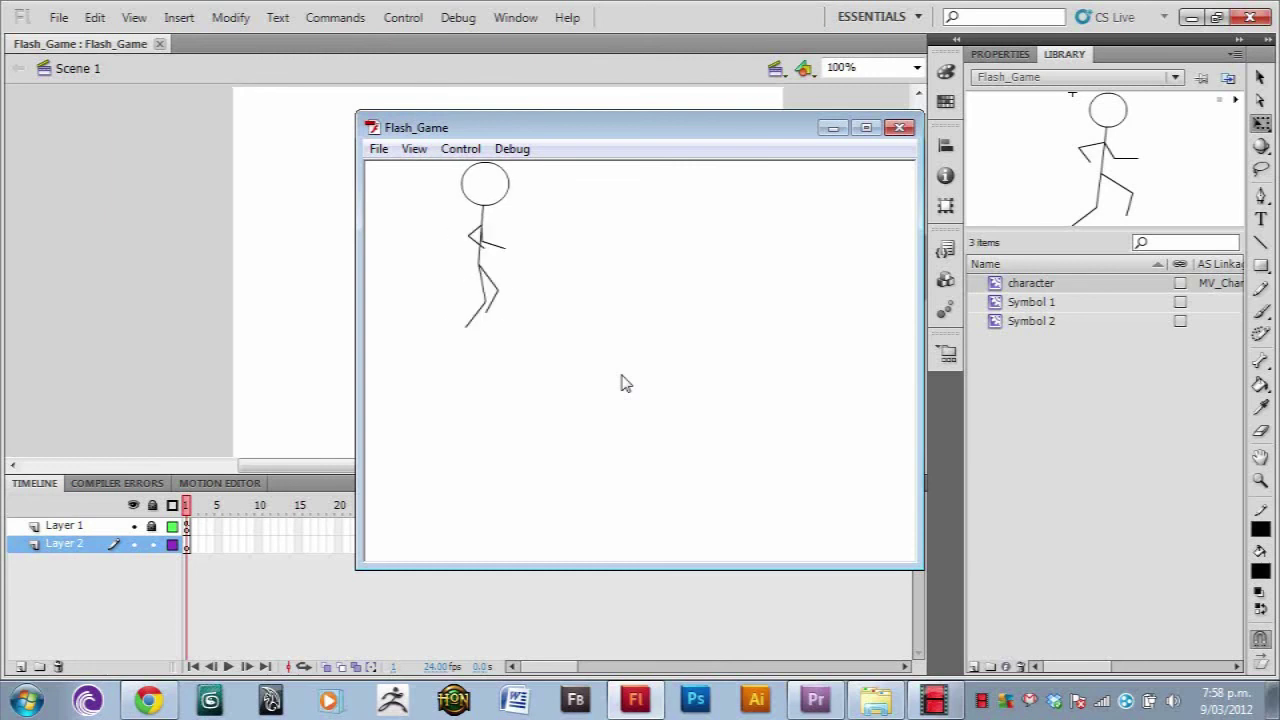
key(Left)
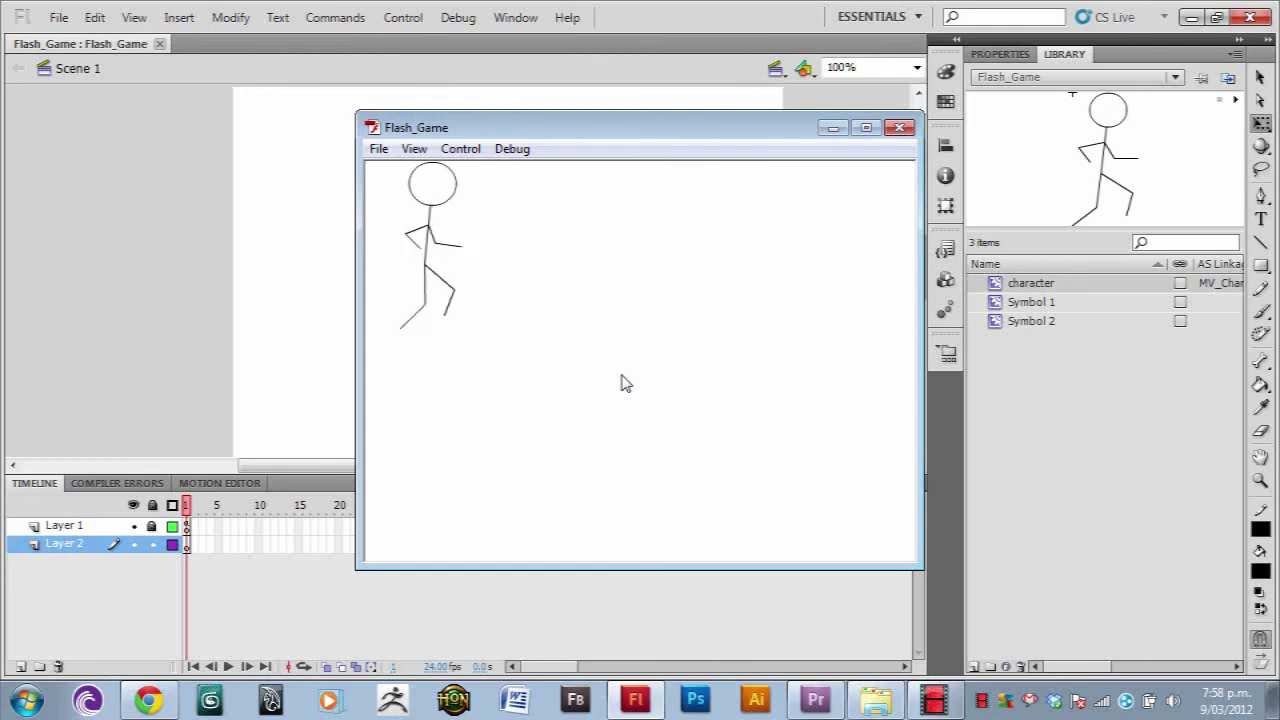